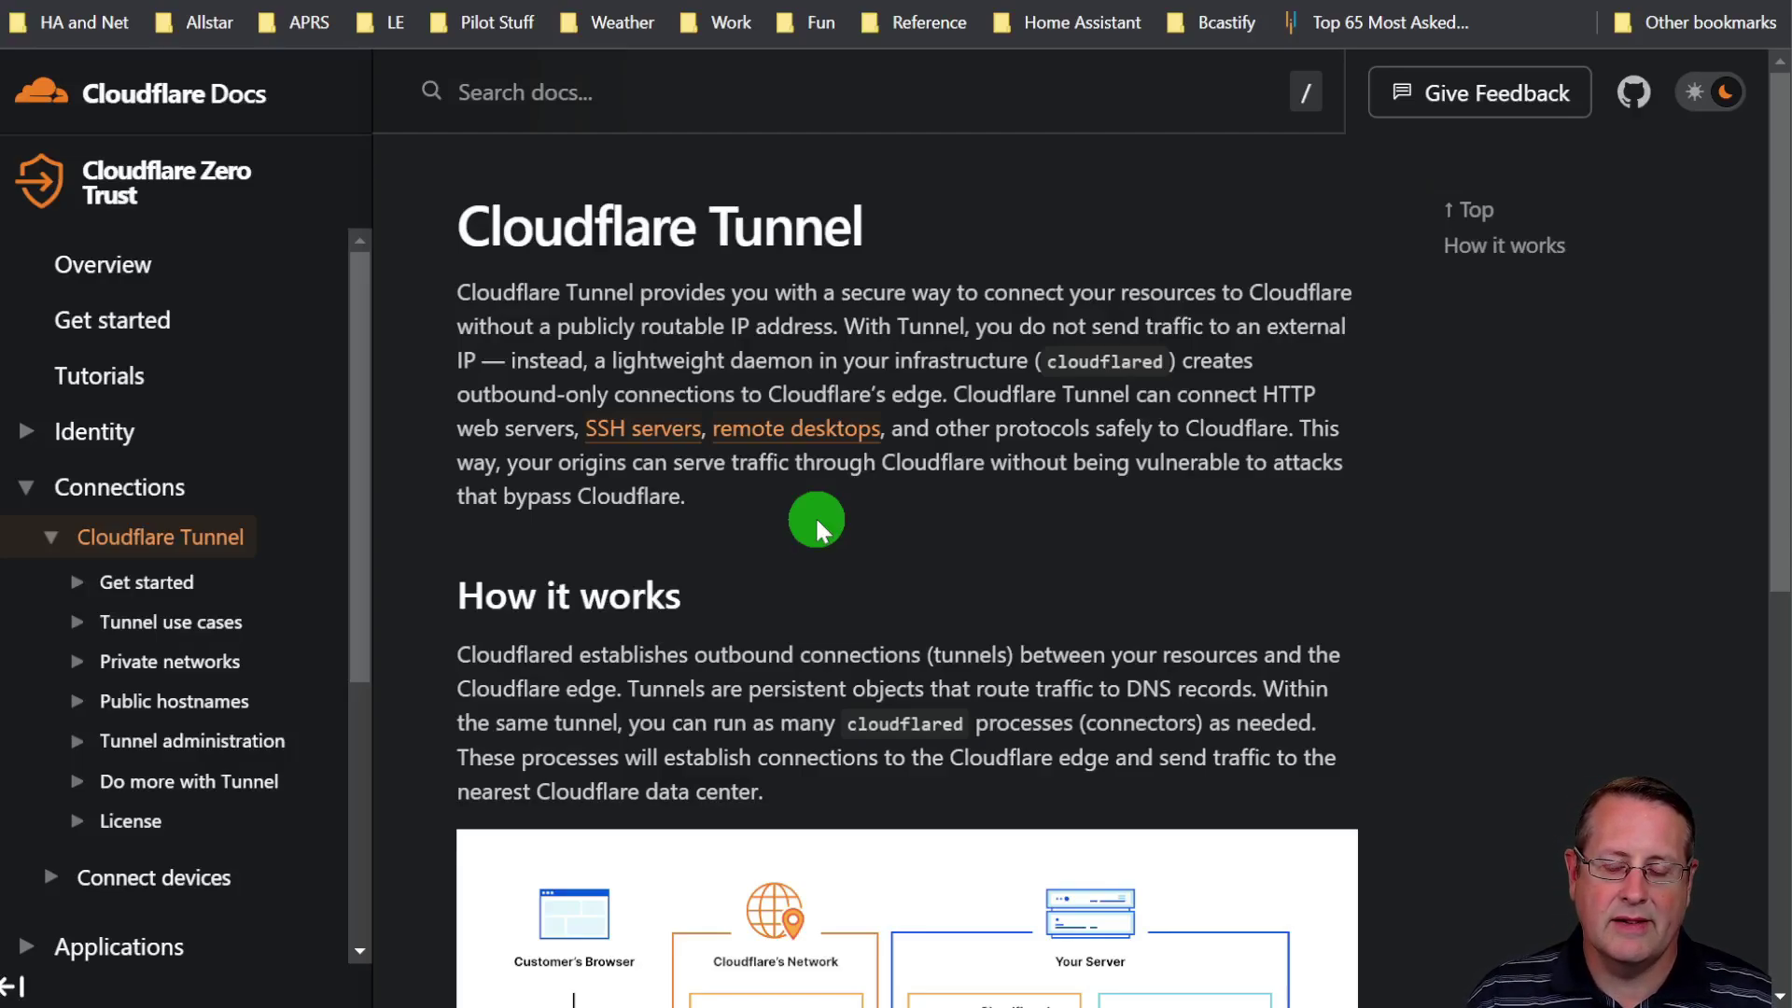
Step: Read the Cloudflare Tunnel overview and examine the How it works diagram of the traffic flow
{"action": "scroll", "coordinate": [980, 611], "scroll_direction": "down", "scroll_amount": 3}
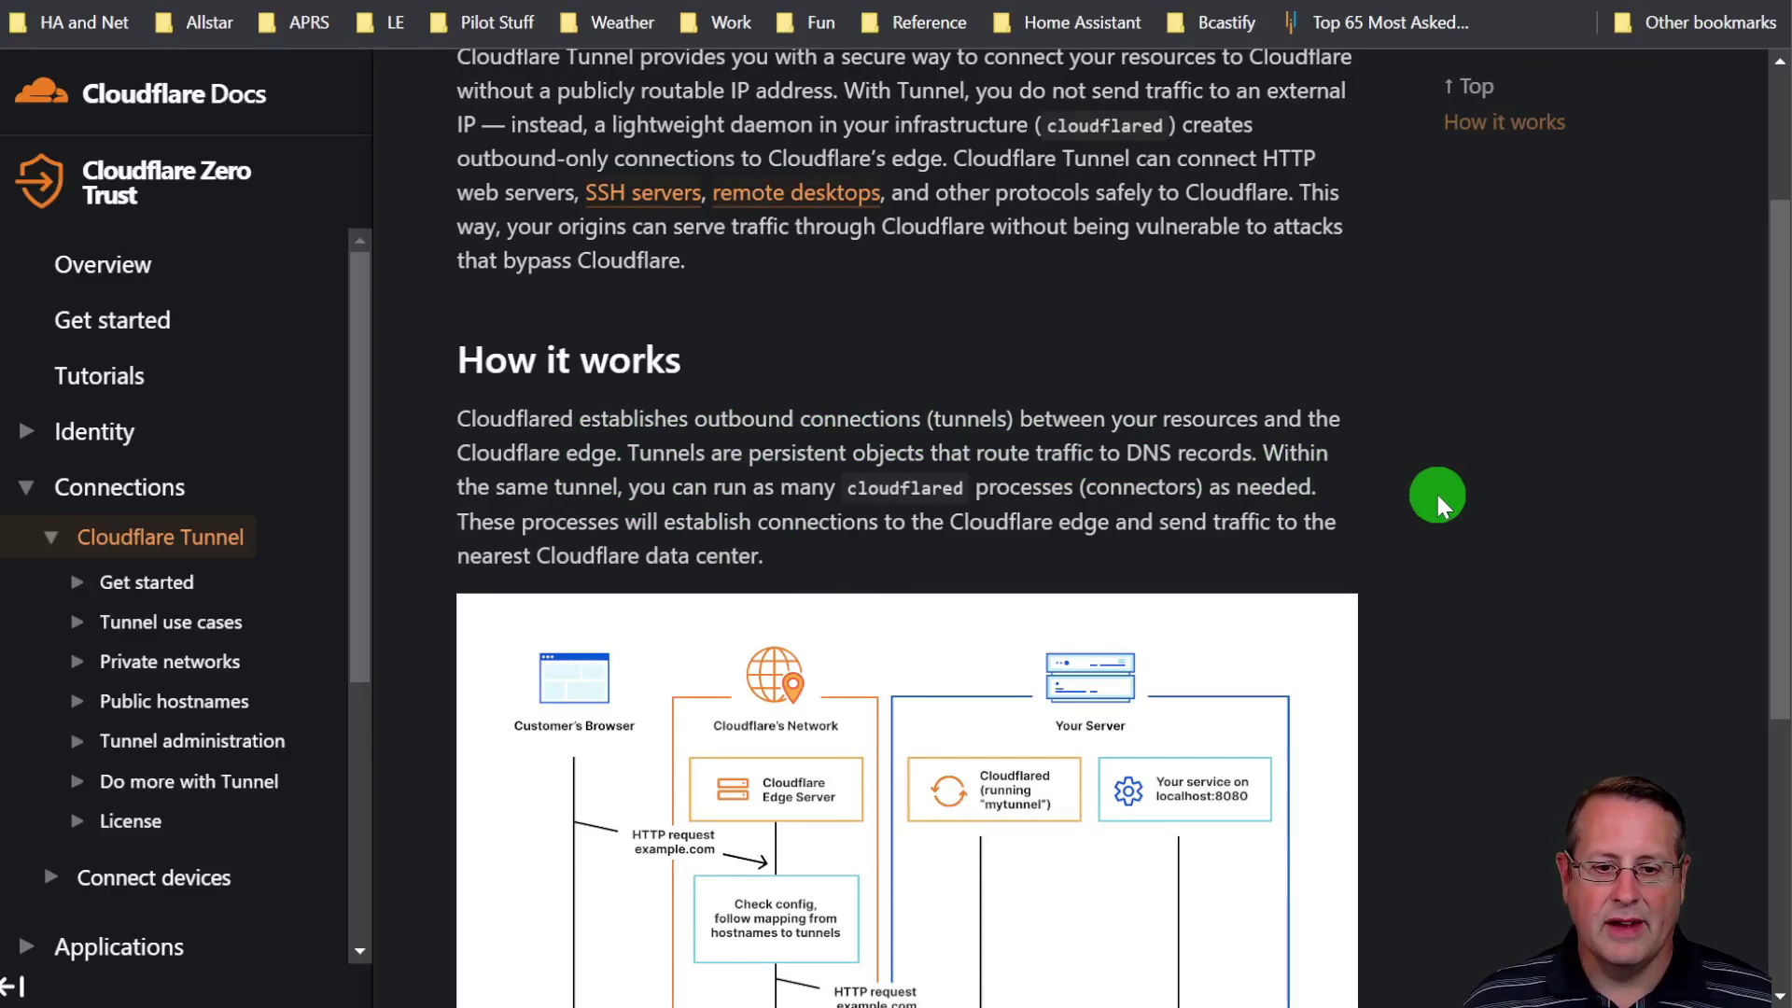
{"action": "scroll", "coordinate": [1461, 537], "scroll_direction": "down", "scroll_amount": 2}
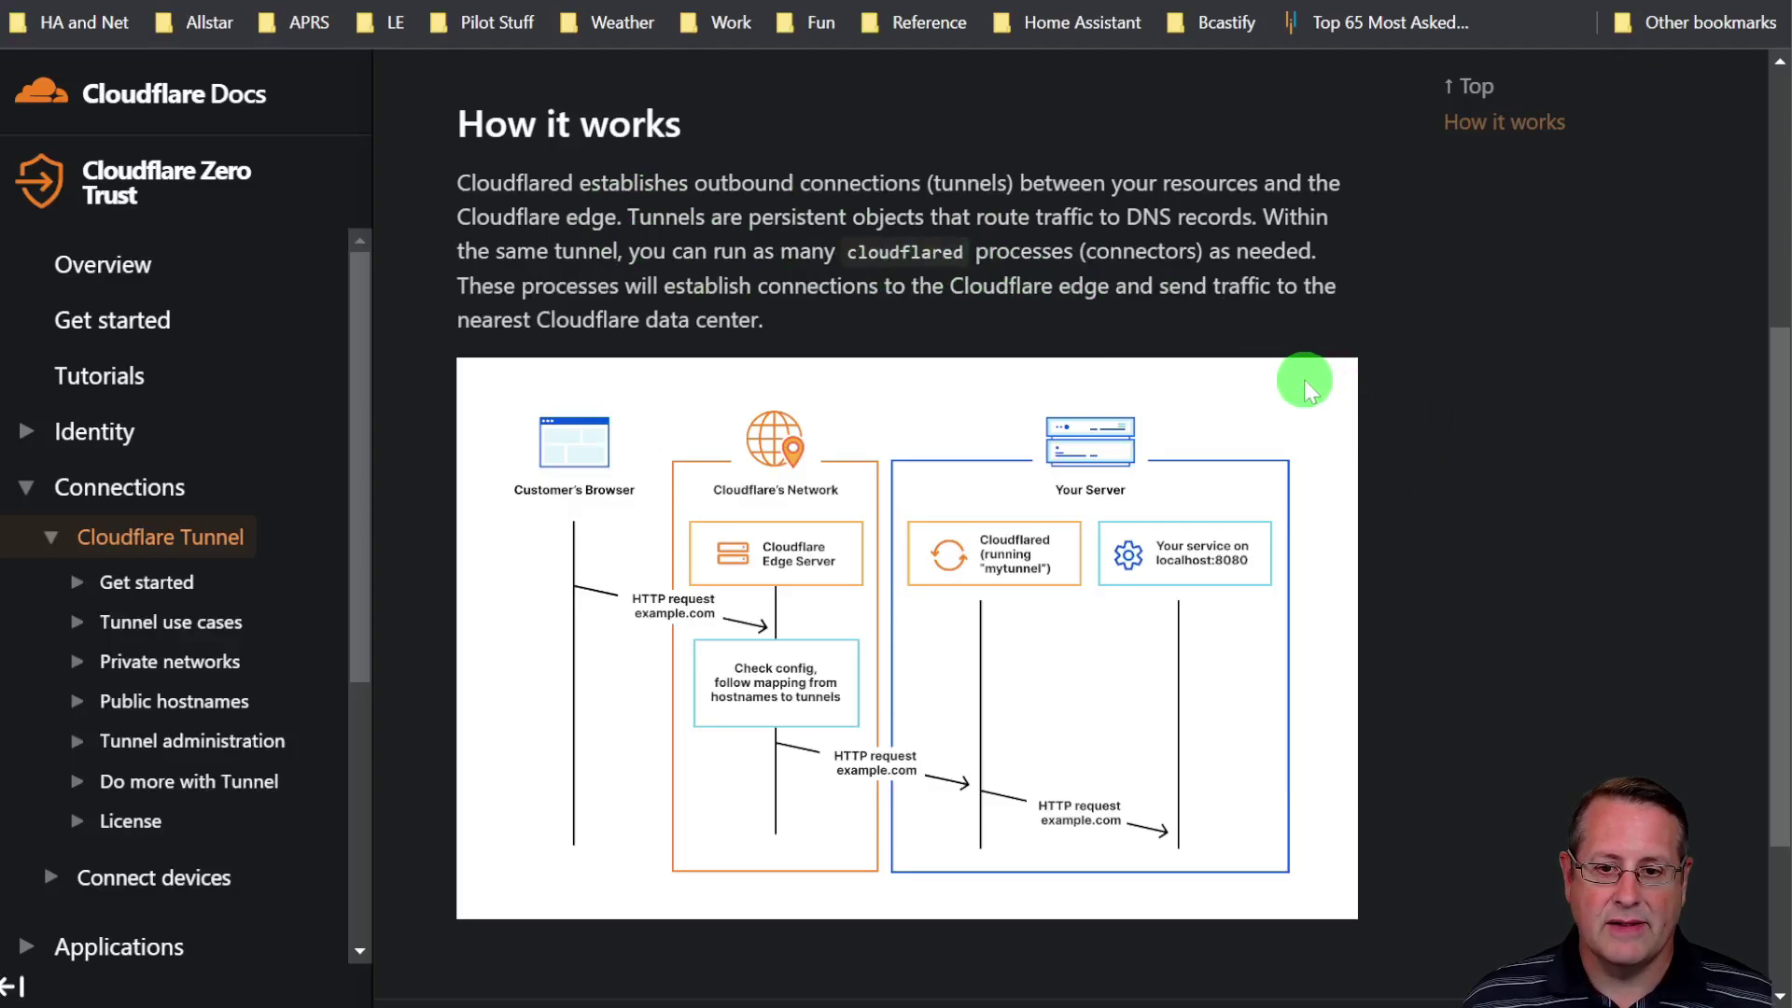
{"action": "scroll", "coordinate": [1542, 565], "scroll_direction": "down", "scroll_amount": 3}
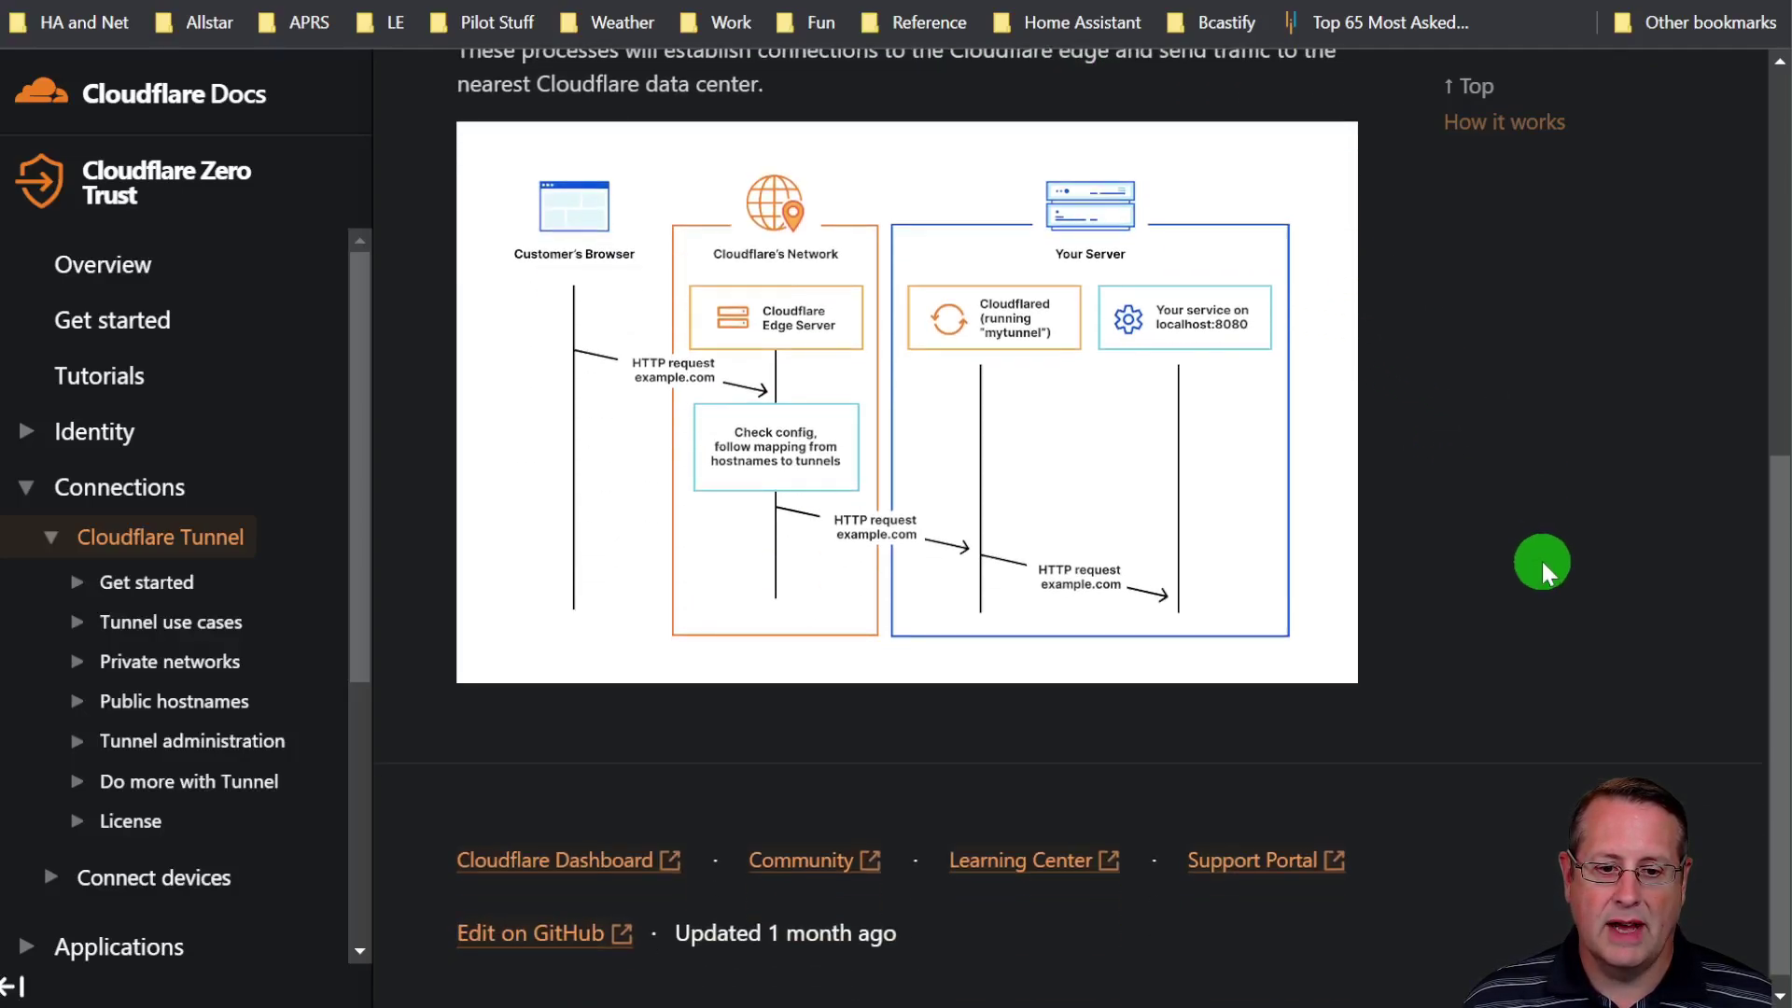
{"action": "scroll", "coordinate": [1542, 564], "scroll_direction": "up", "scroll_amount": 3}
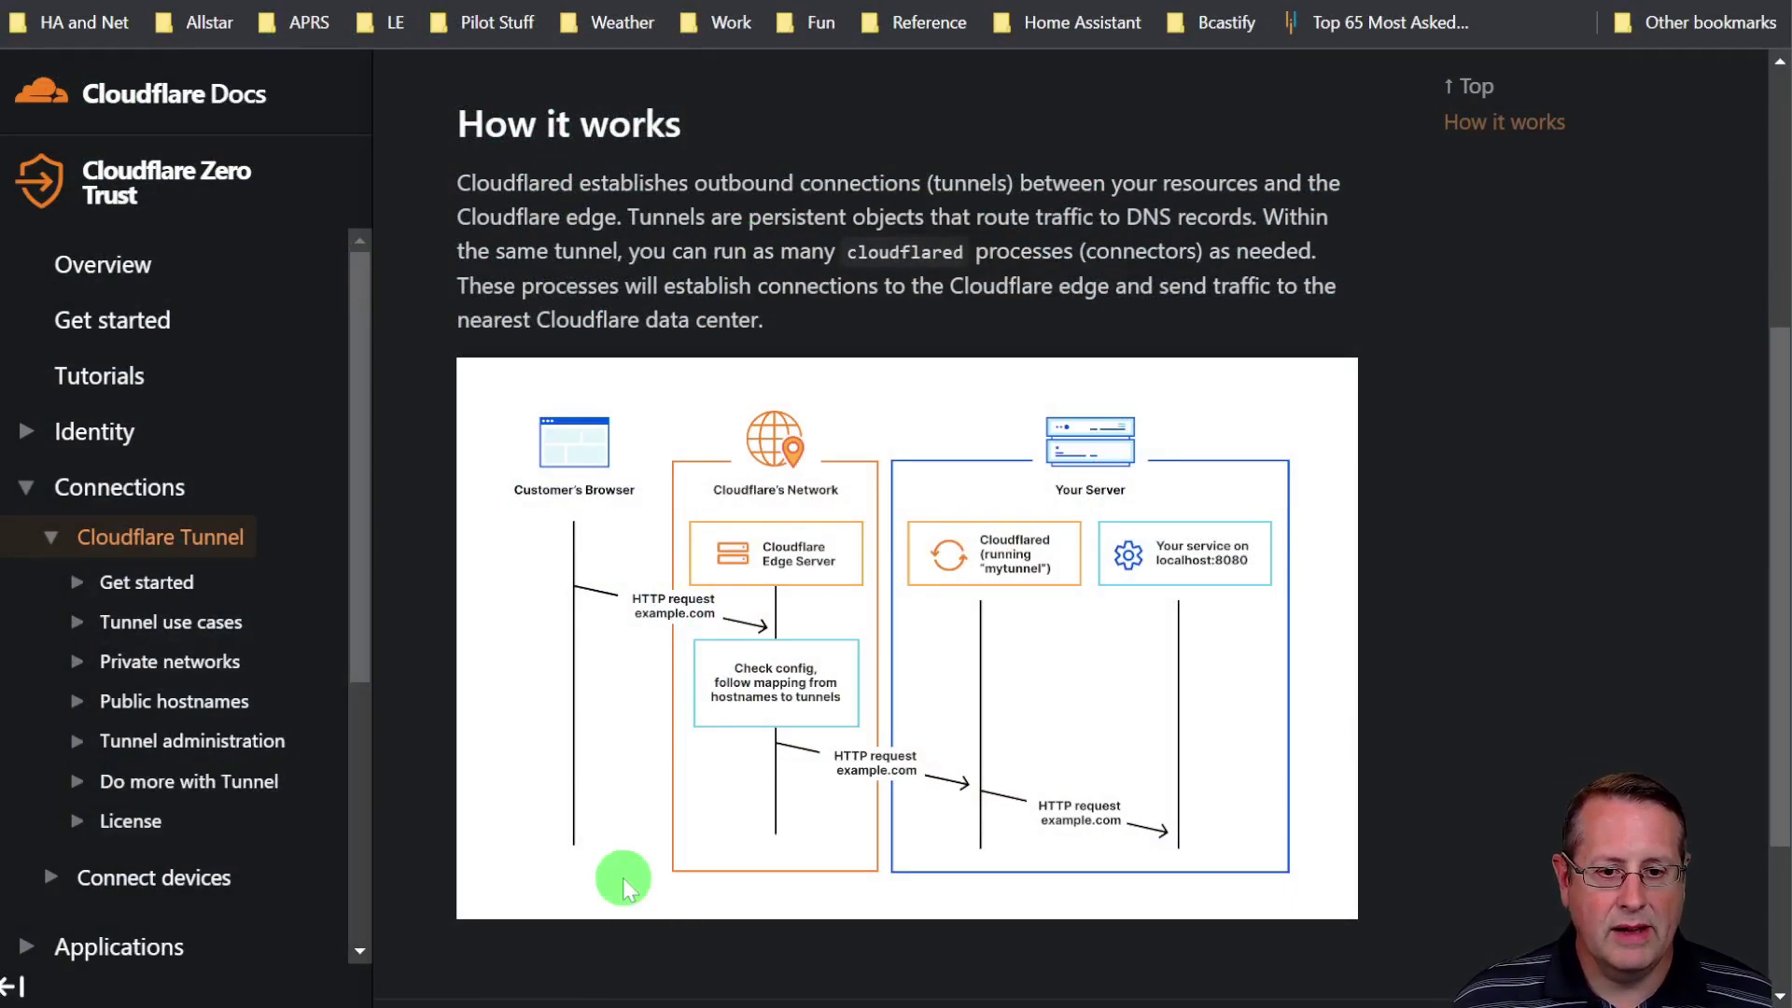
Step: Open the Get started guide for setting up a tunnel remotely on the Zero Trust dashboard and find the tunnel creation instructions
{"action": "left_click", "coordinate": [174, 588]}
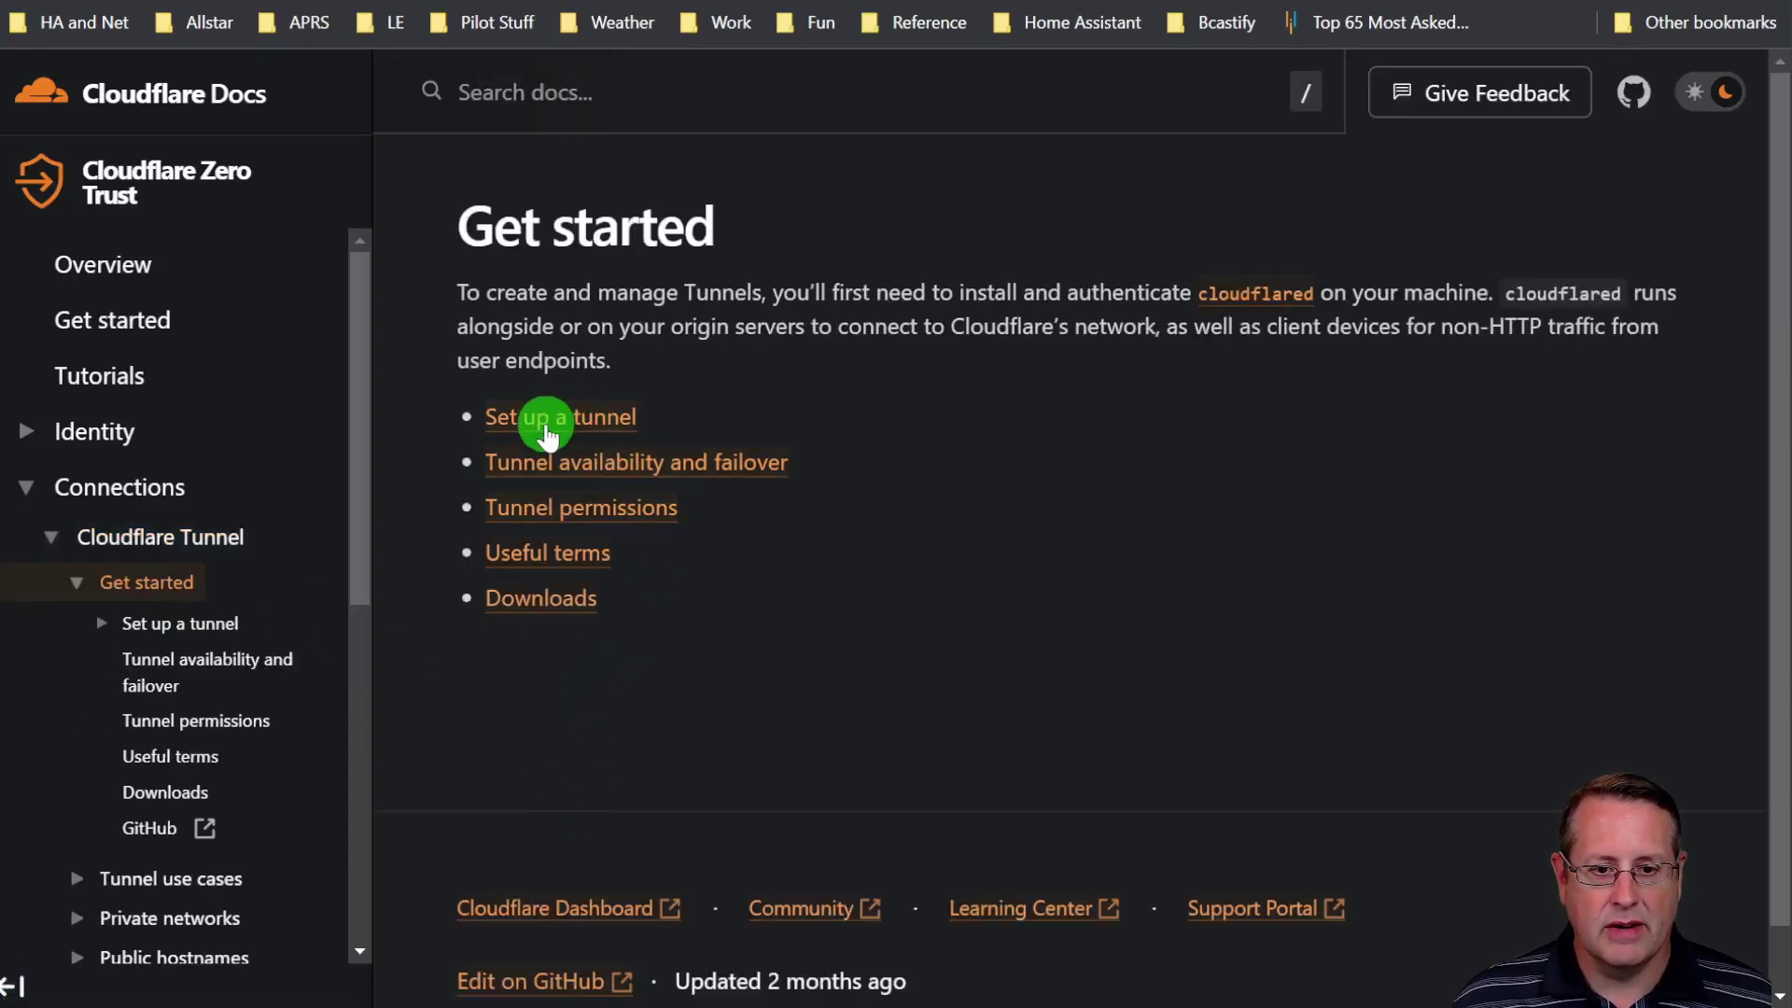
{"action": "left_click", "coordinate": [553, 431]}
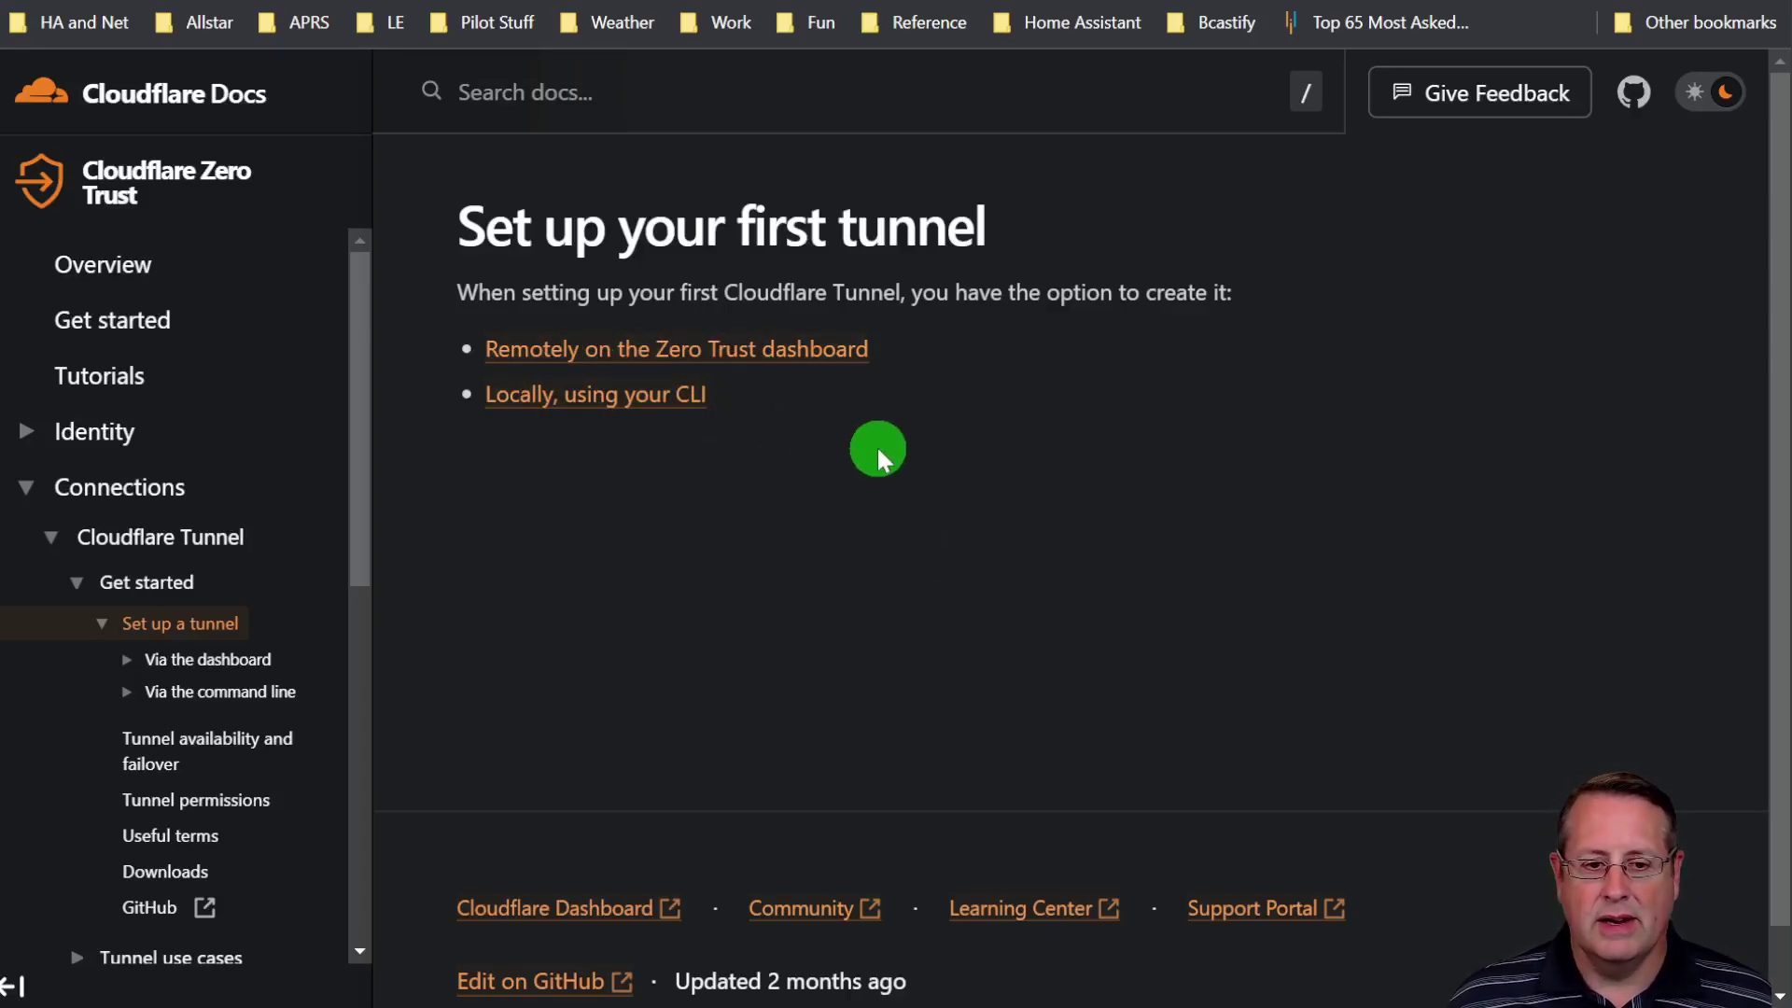
{"action": "left_click", "coordinate": [751, 350]}
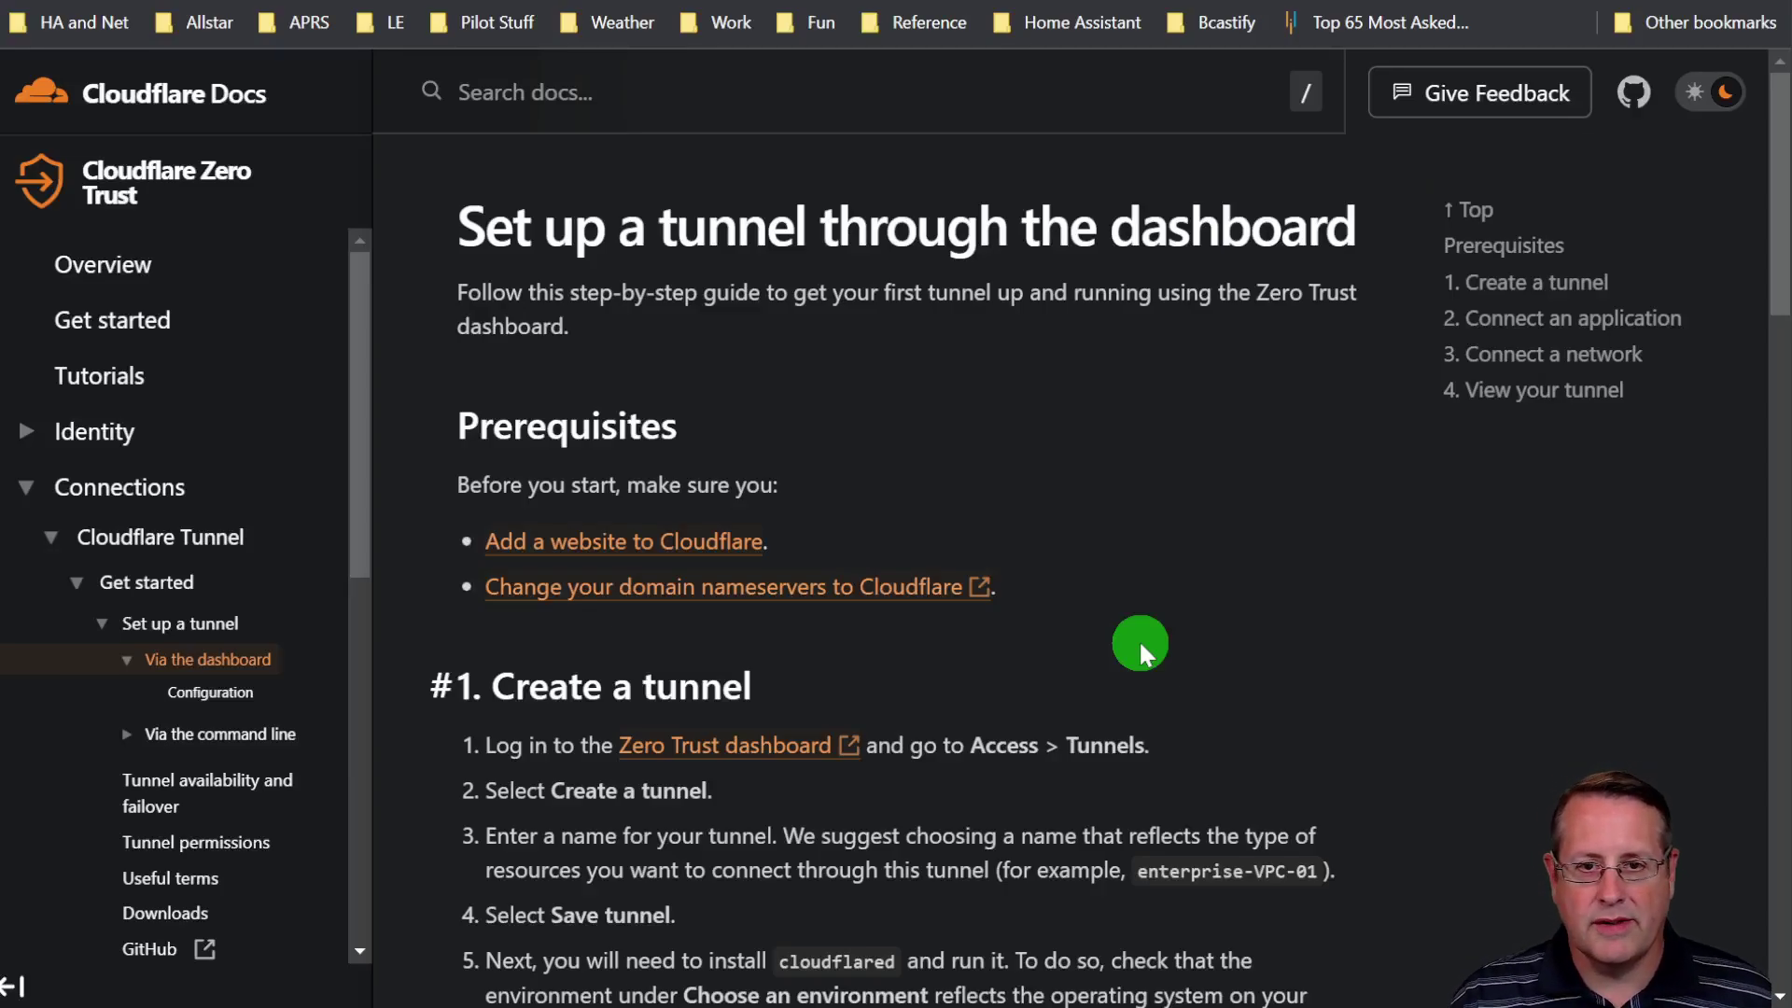
{"action": "scroll", "coordinate": [1135, 642], "scroll_direction": "down", "scroll_amount": 3}
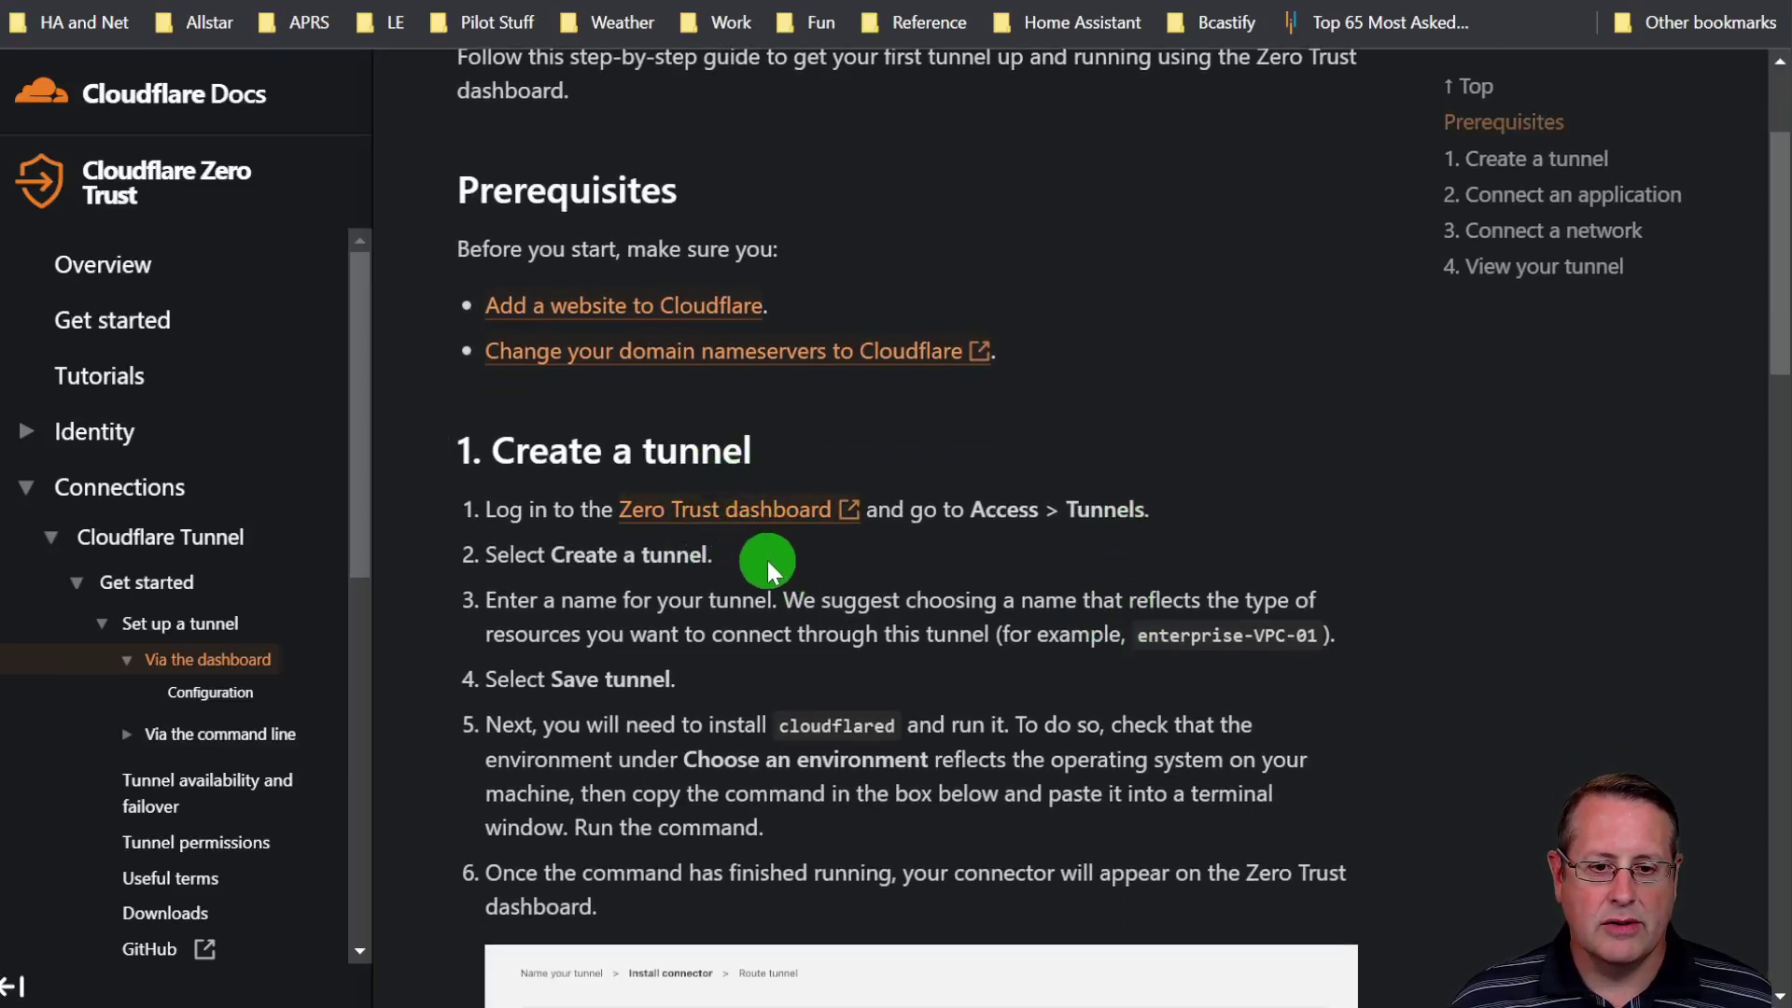
Step: Go to the Zero Trust dashboard and open the Tunnels page under Access
{"action": "left_click", "coordinate": [722, 523]}
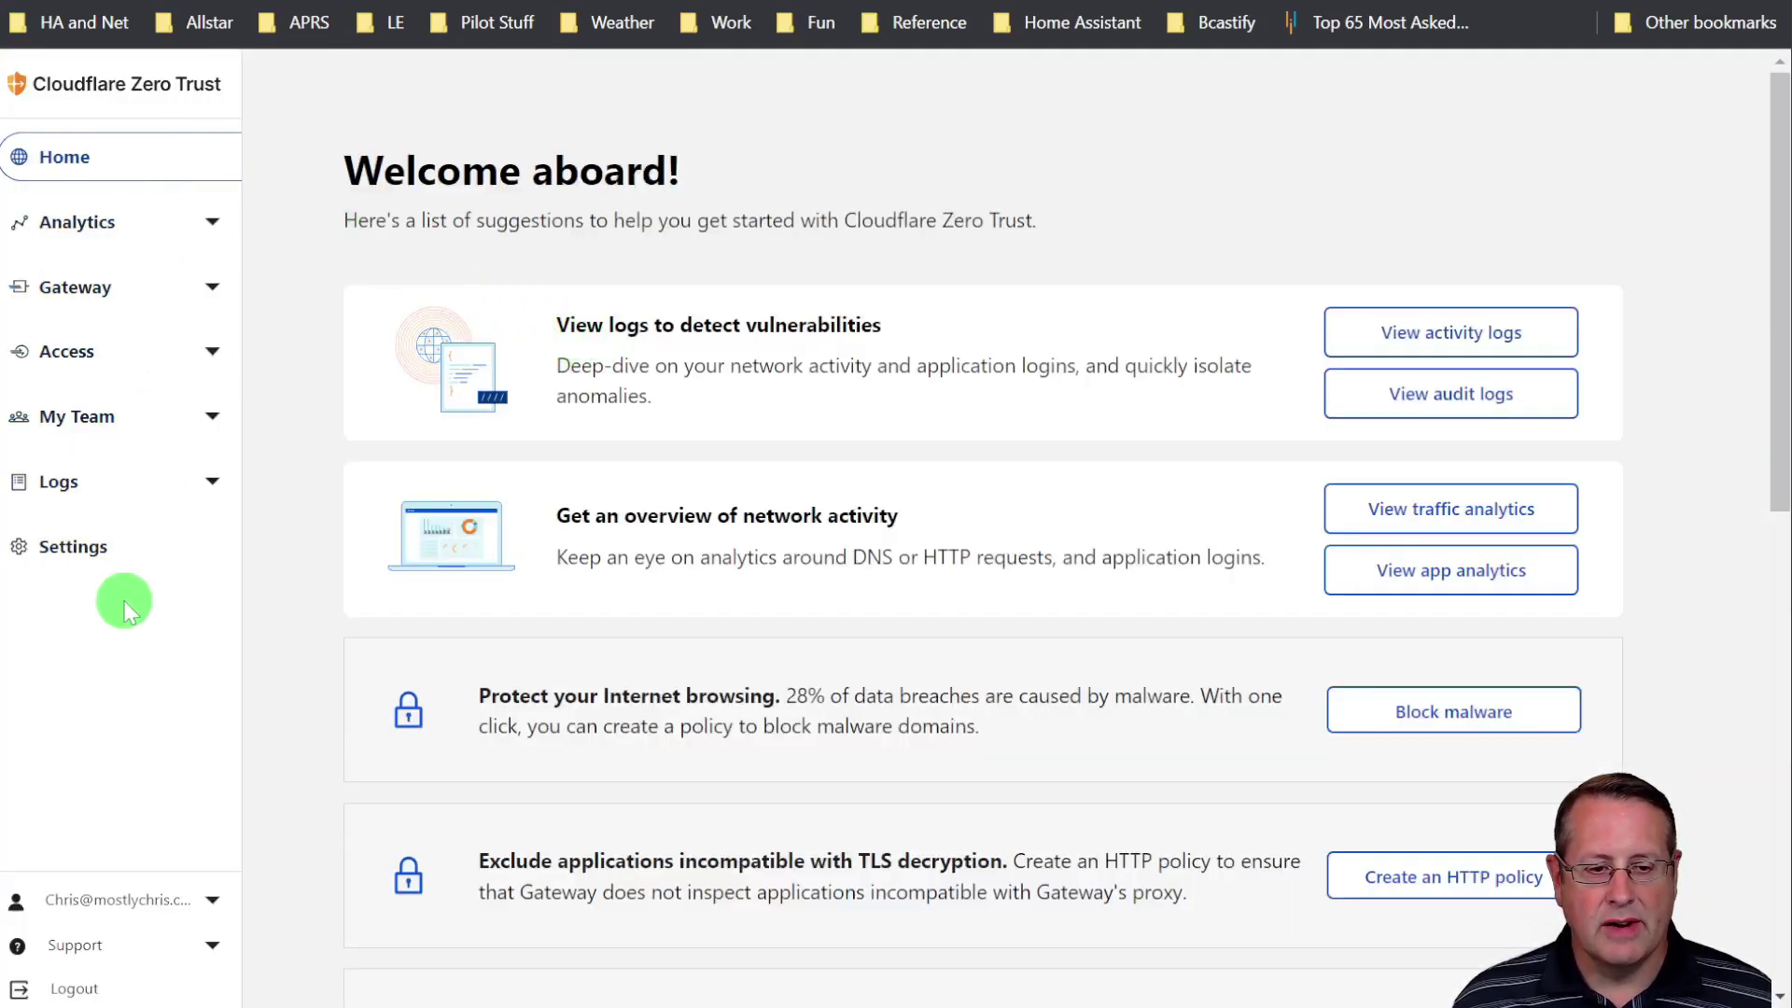
{"action": "left_click", "coordinate": [194, 356]}
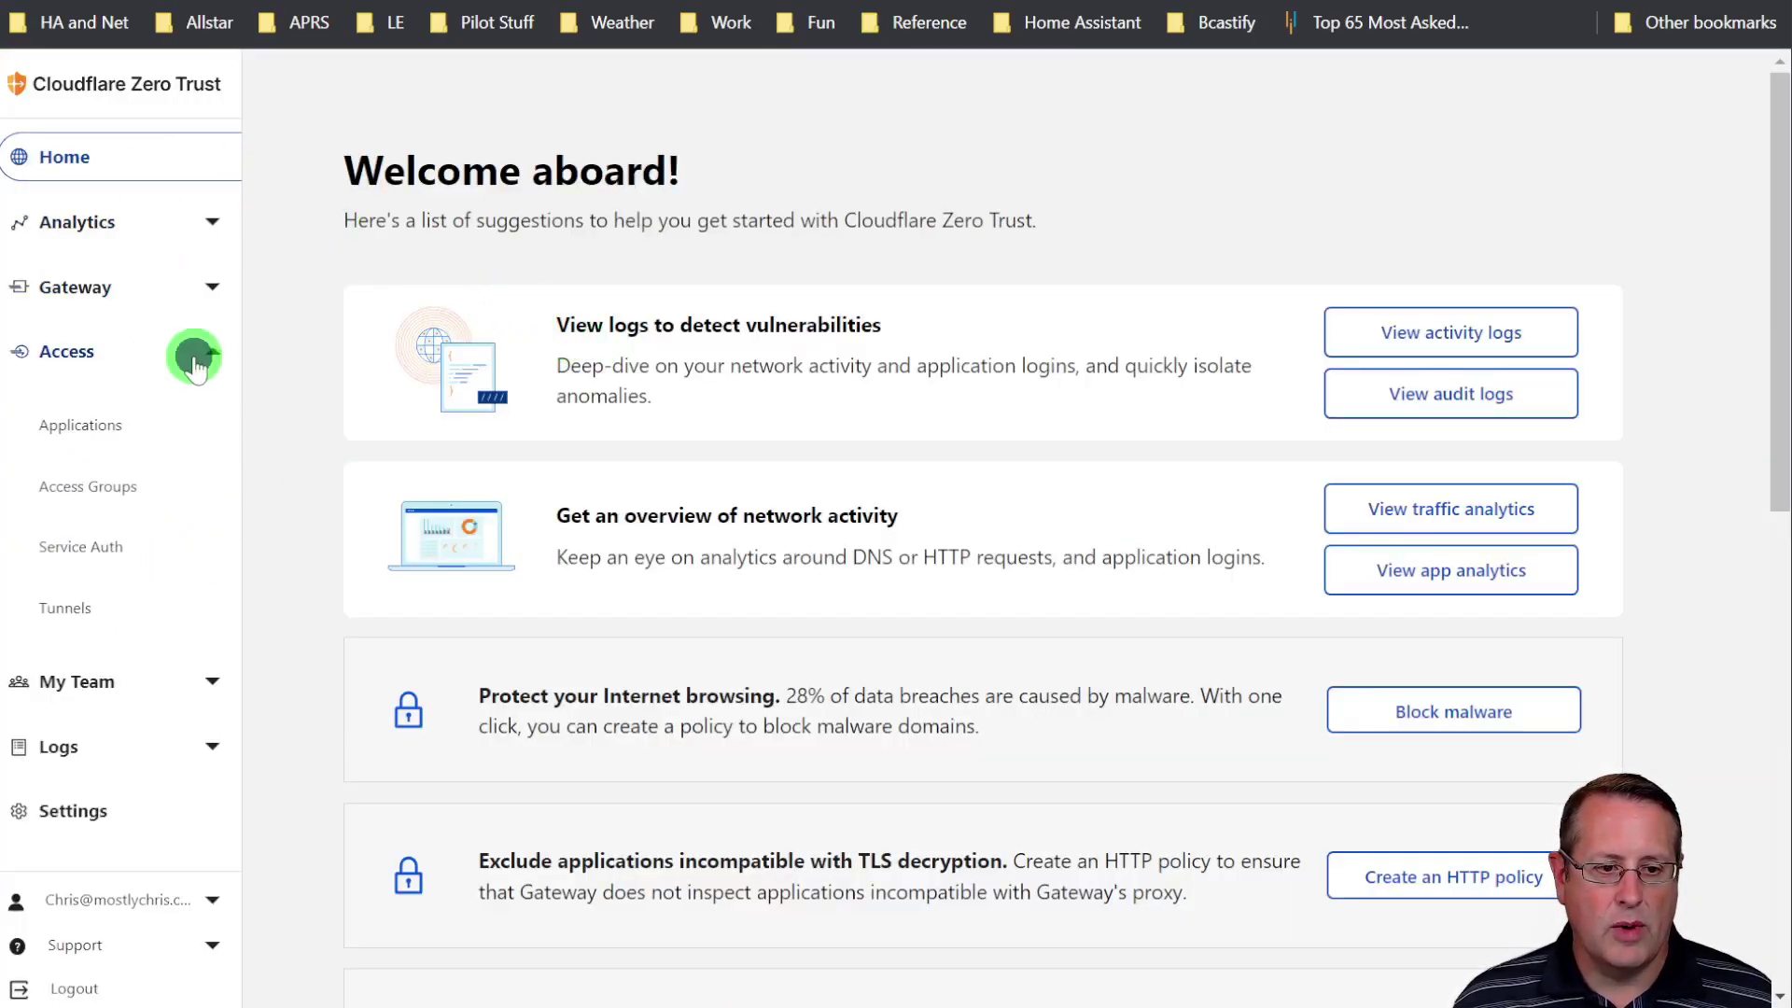
{"action": "left_click", "coordinate": [97, 620]}
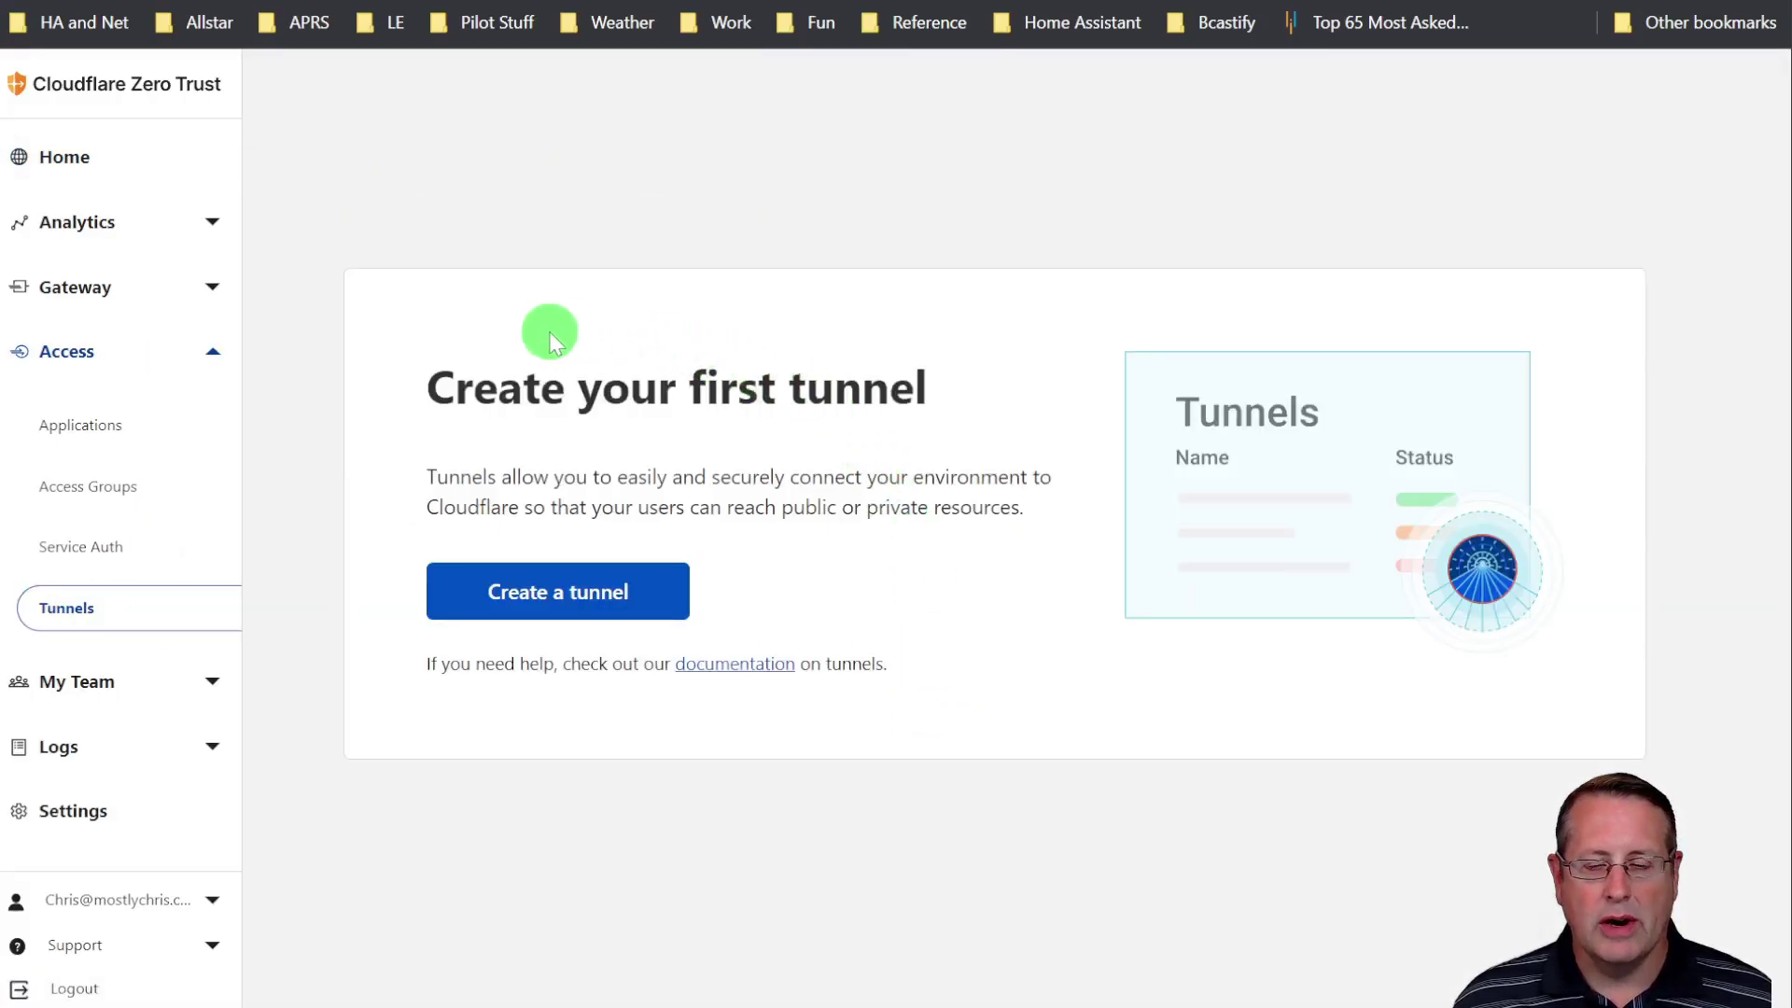
Step: Create a new tunnel named mostlychris-demo and save it
{"action": "left_click", "coordinate": [520, 594]}
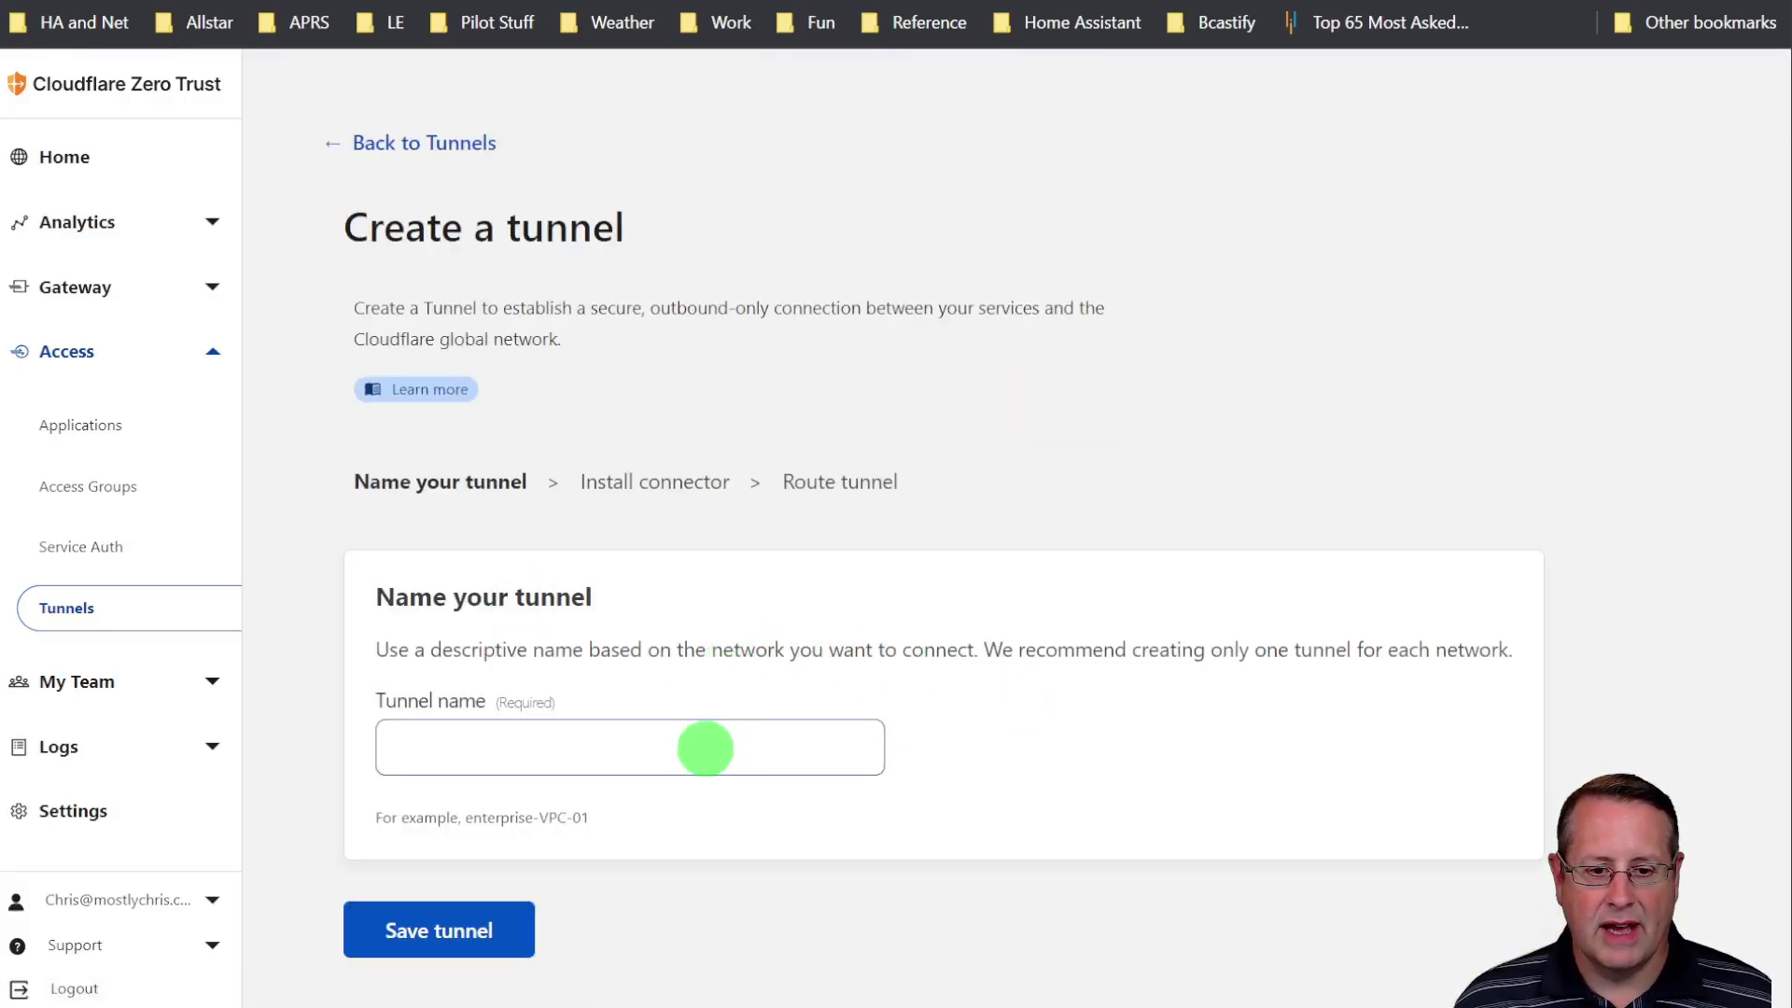
{"action": "left_click", "coordinate": [704, 744]}
{"action": "type", "text": "mostlychris-demo"}
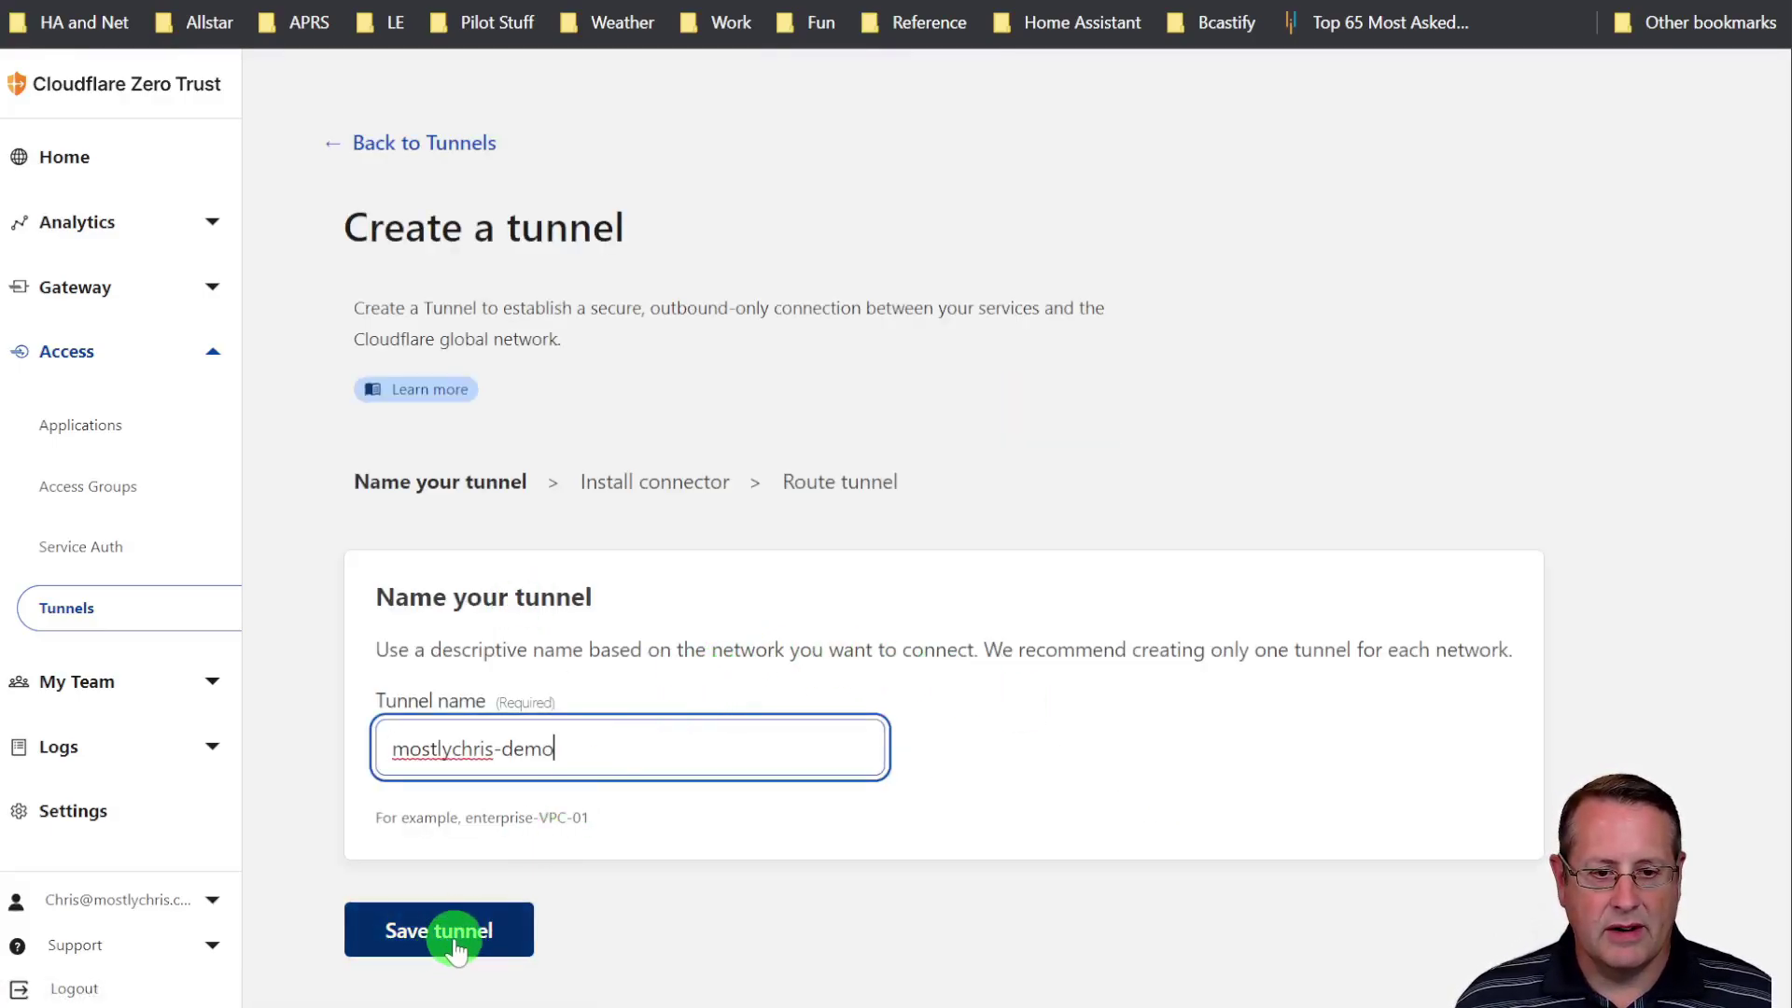
{"action": "left_click", "coordinate": [457, 934]}
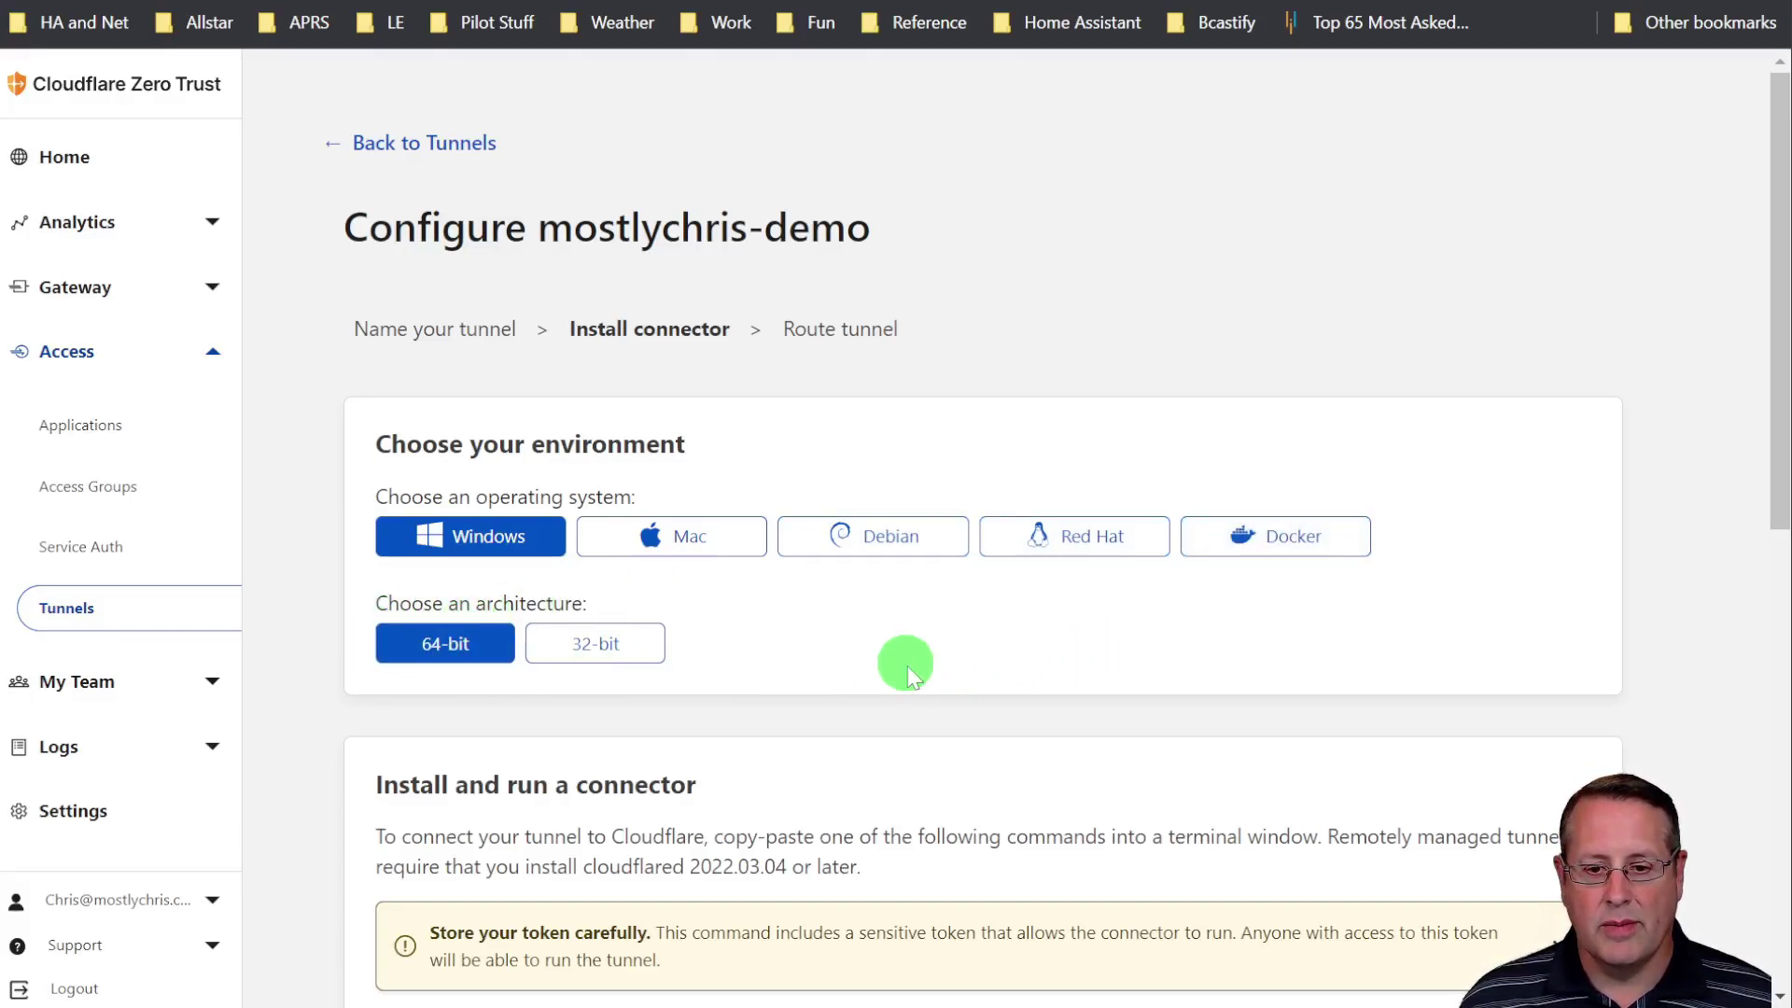
Step: Choose Docker as the connector environment and copy its install-and-run command
{"action": "left_click", "coordinate": [1251, 550]}
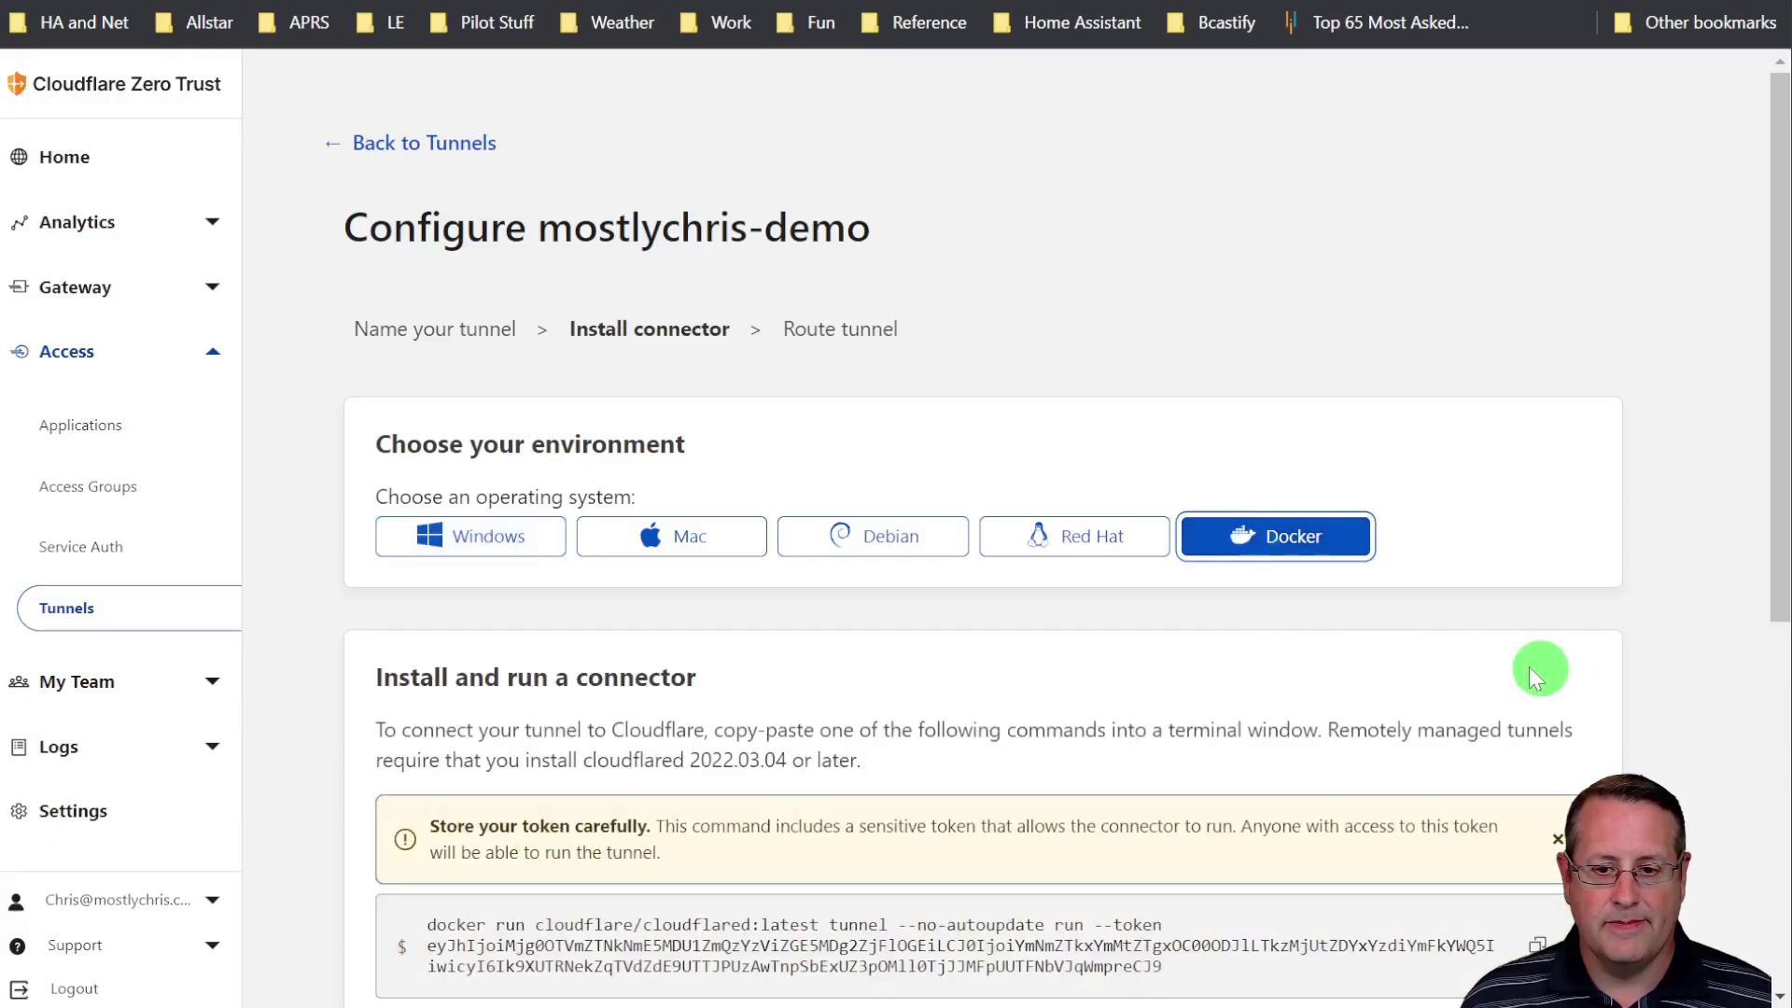
{"action": "scroll", "coordinate": [1512, 663], "scroll_direction": "down", "scroll_amount": 3}
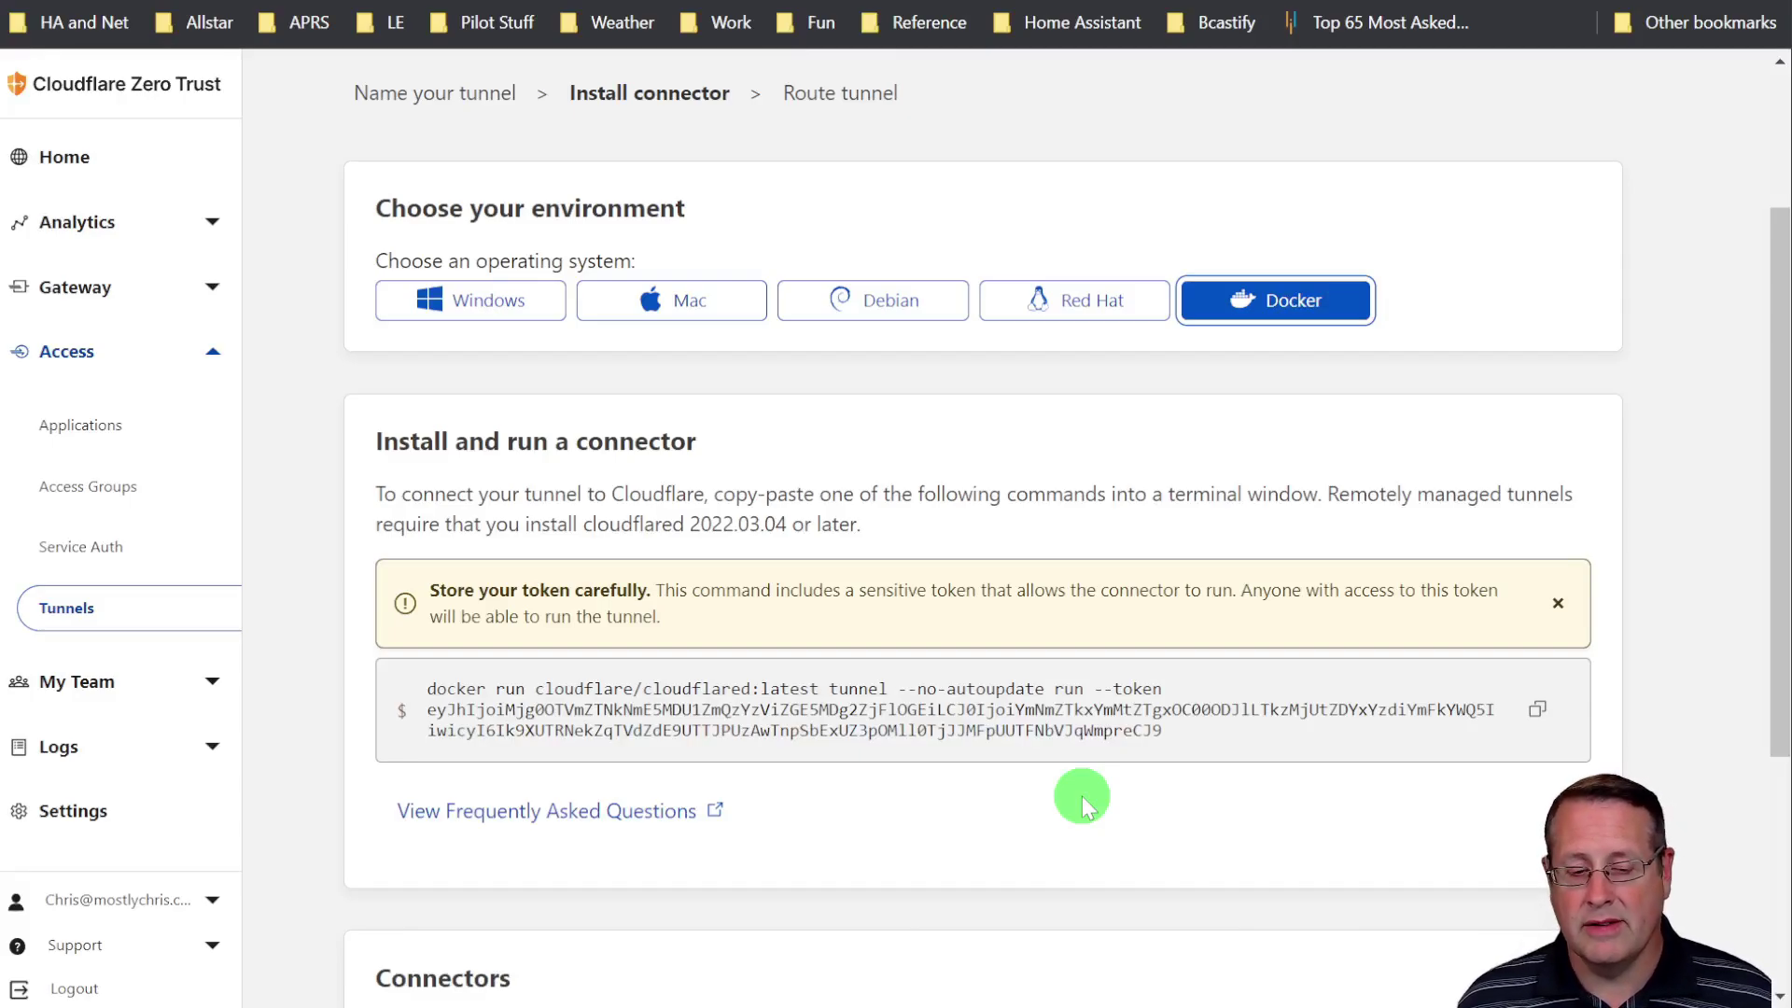
{"action": "left_click", "coordinate": [1538, 714]}
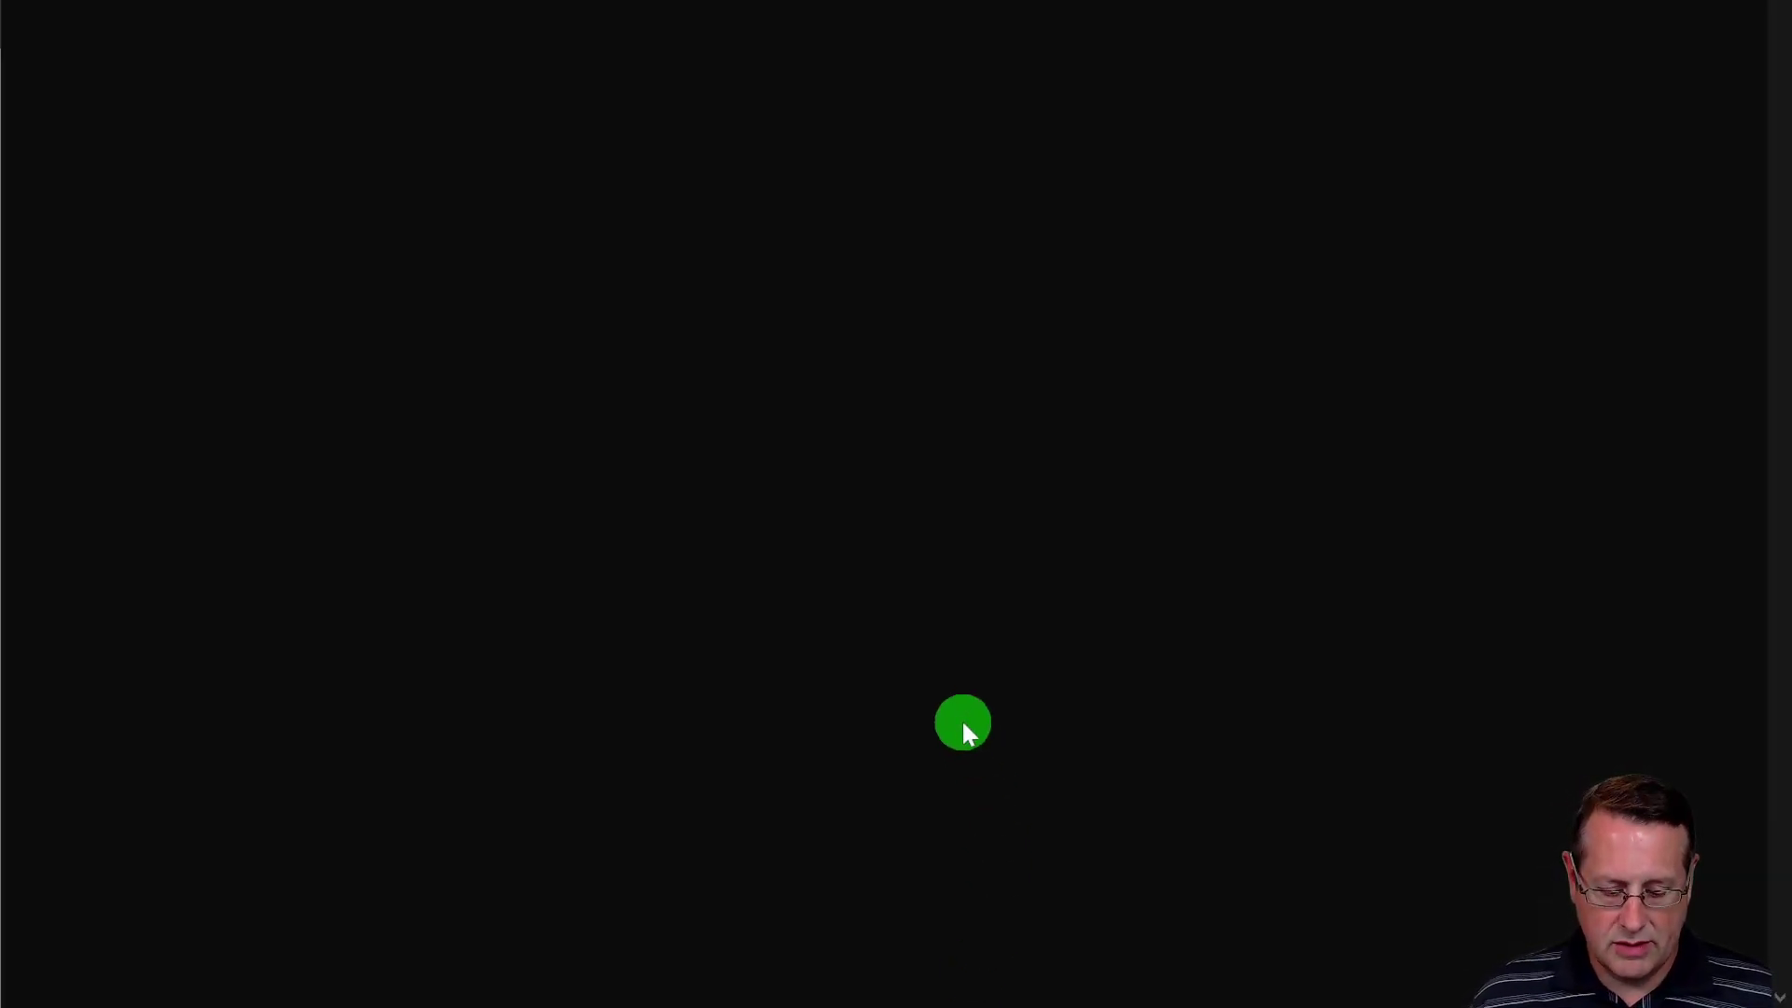
Step: Switch to the terminal and run the copied cloudflared docker command, including its tunnel token, with sudo, entering the sudo password
{"action": "left_click", "coordinate": [970, 420]}
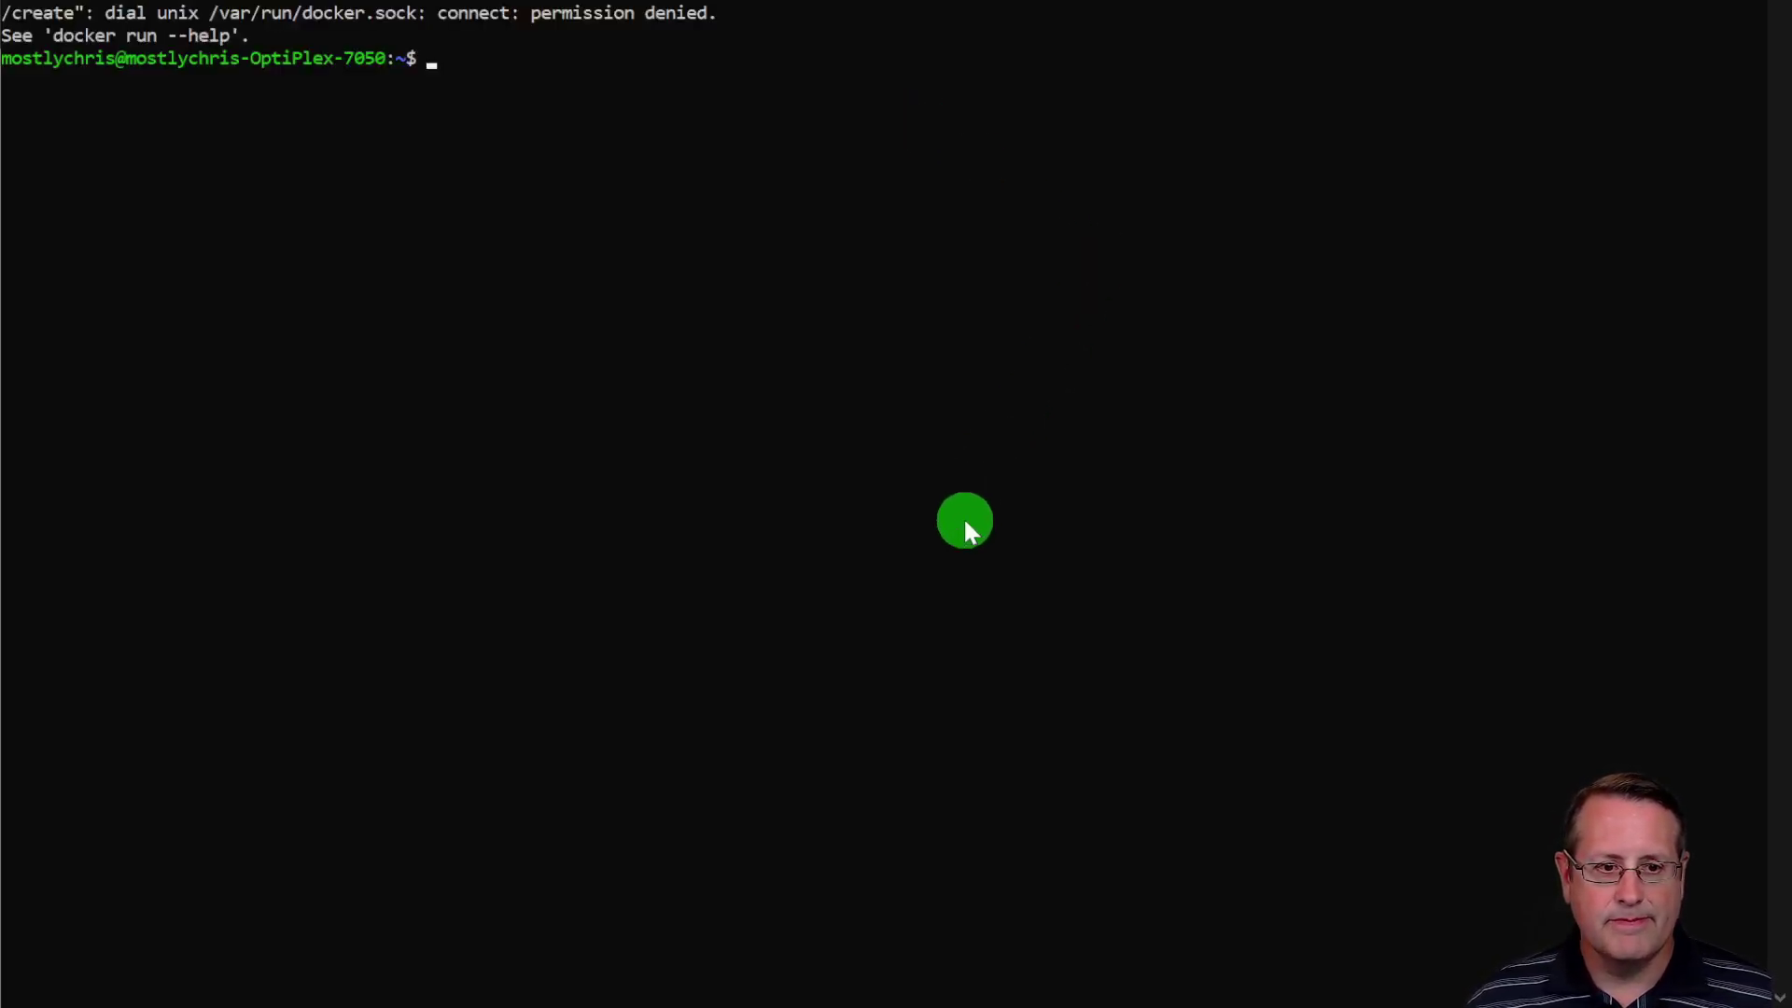
{"action": "key", "text": "ctrl+shift+v"}
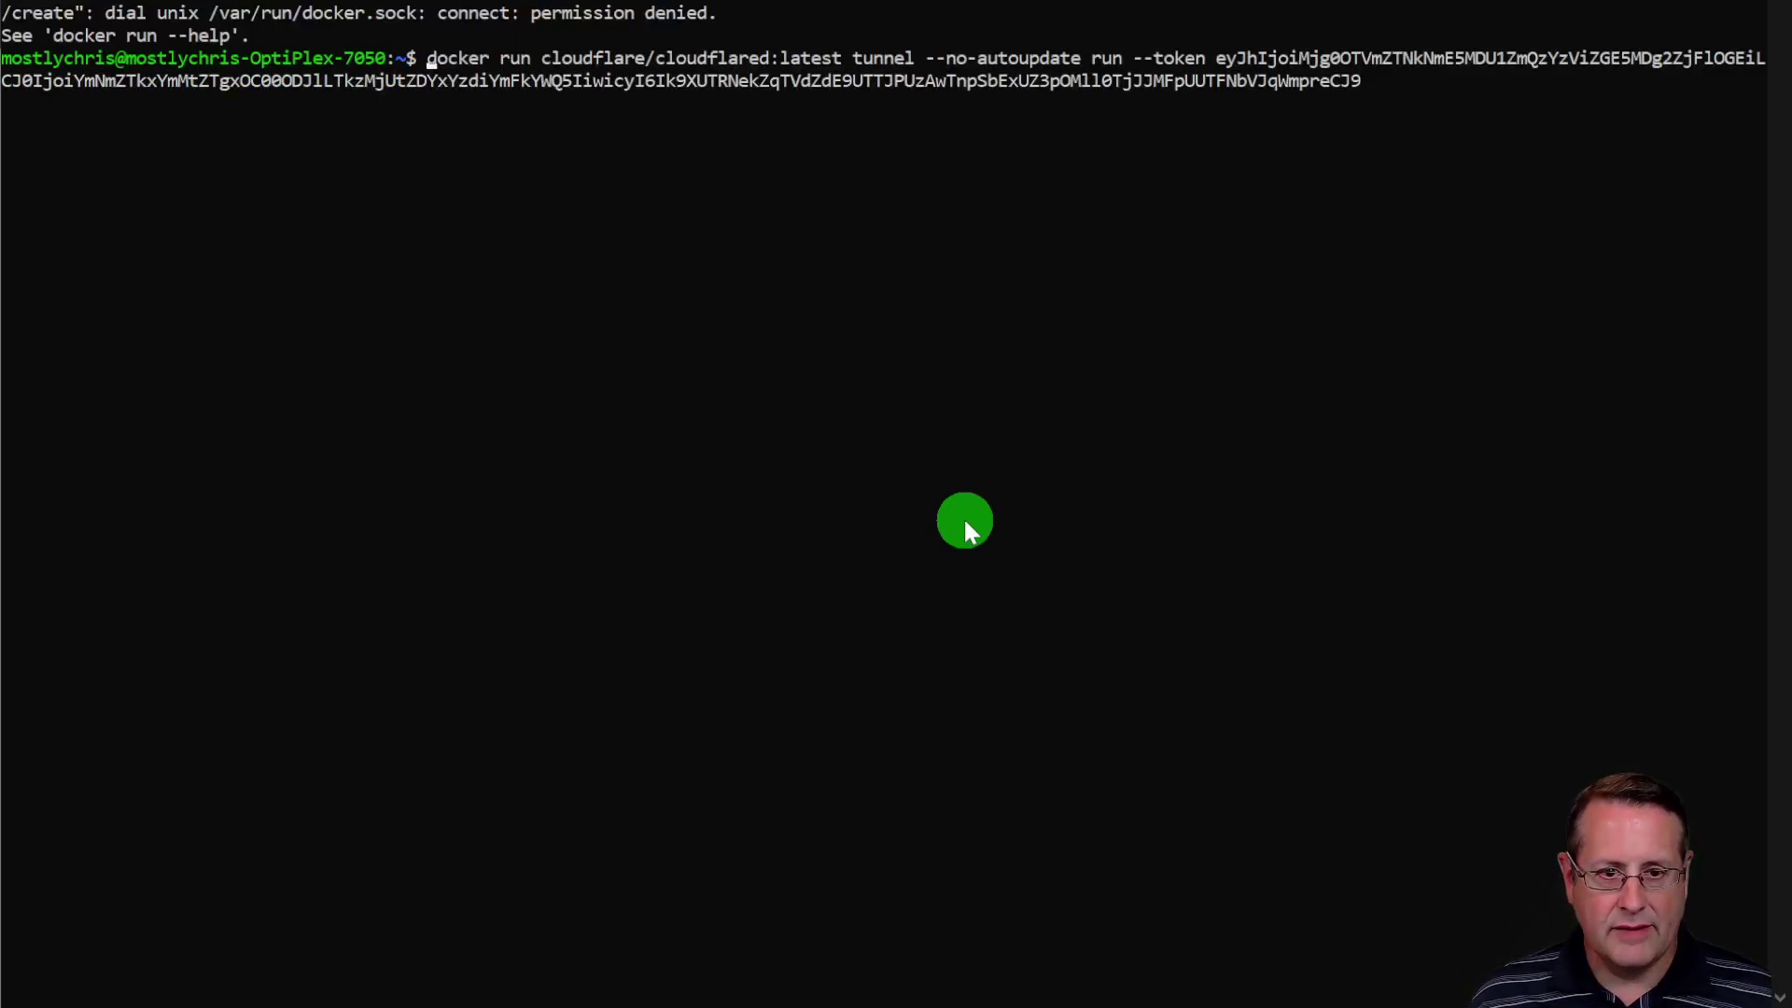
{"action": "type", "text": "sudo"}
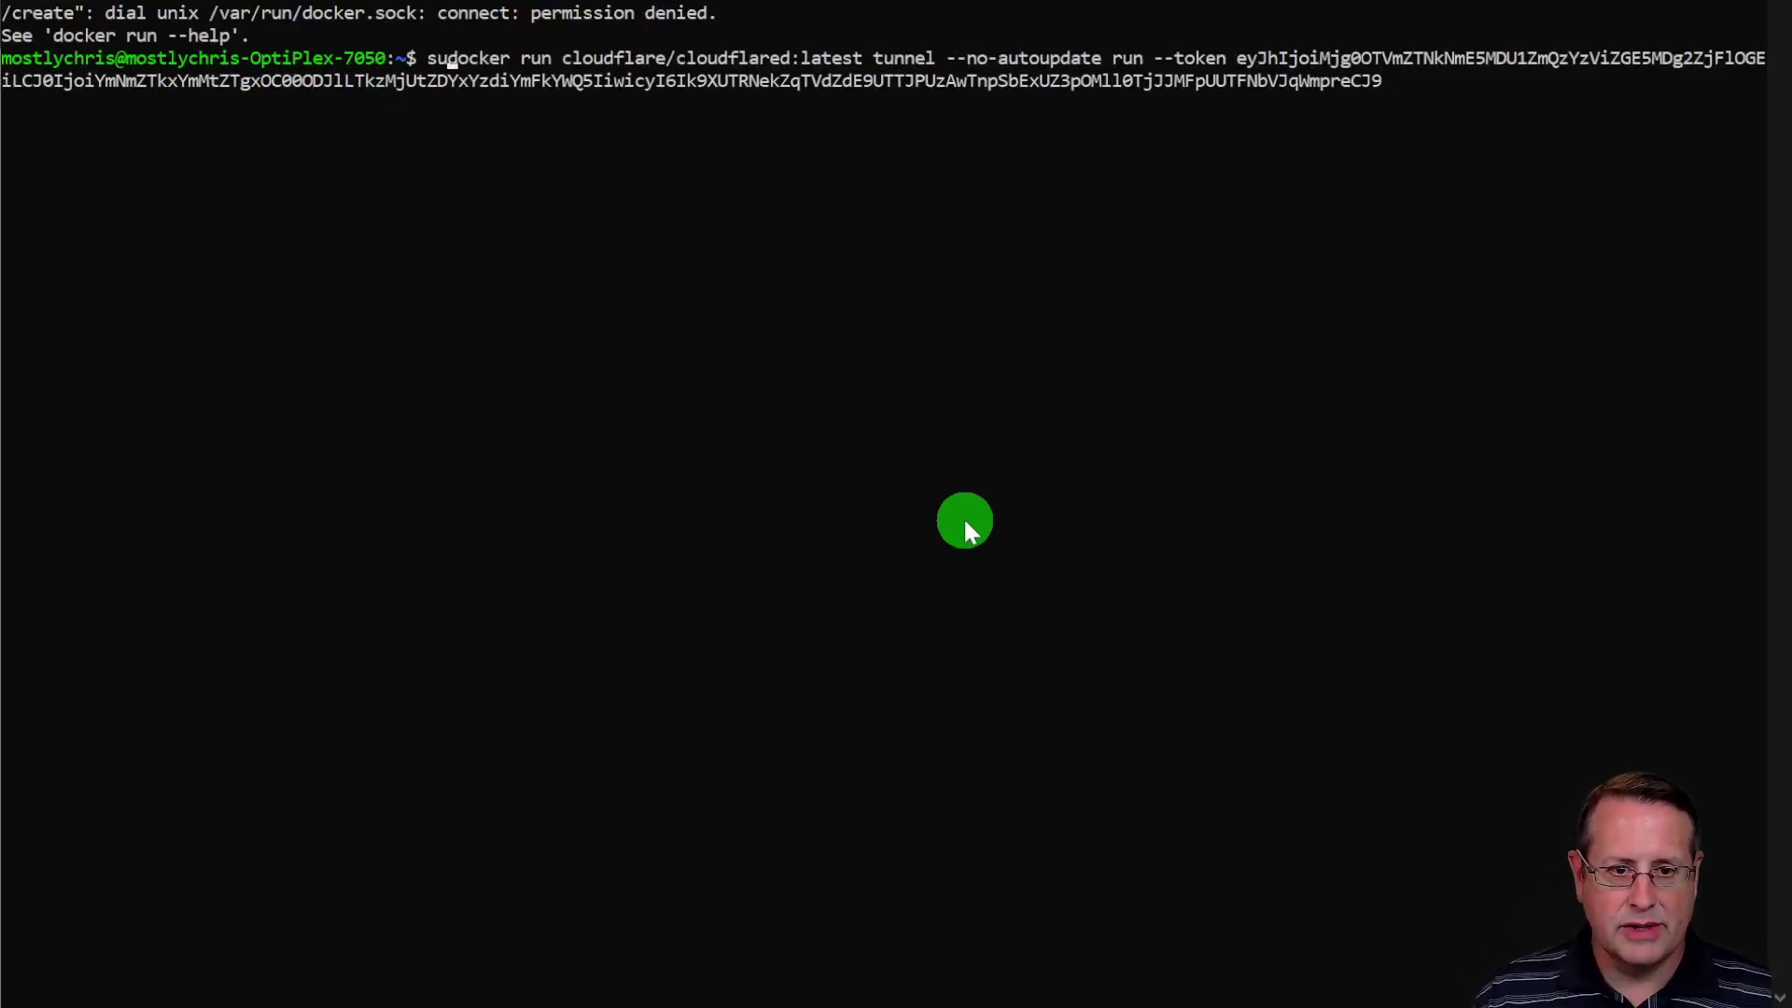
{"action": "key", "text": "Return"}
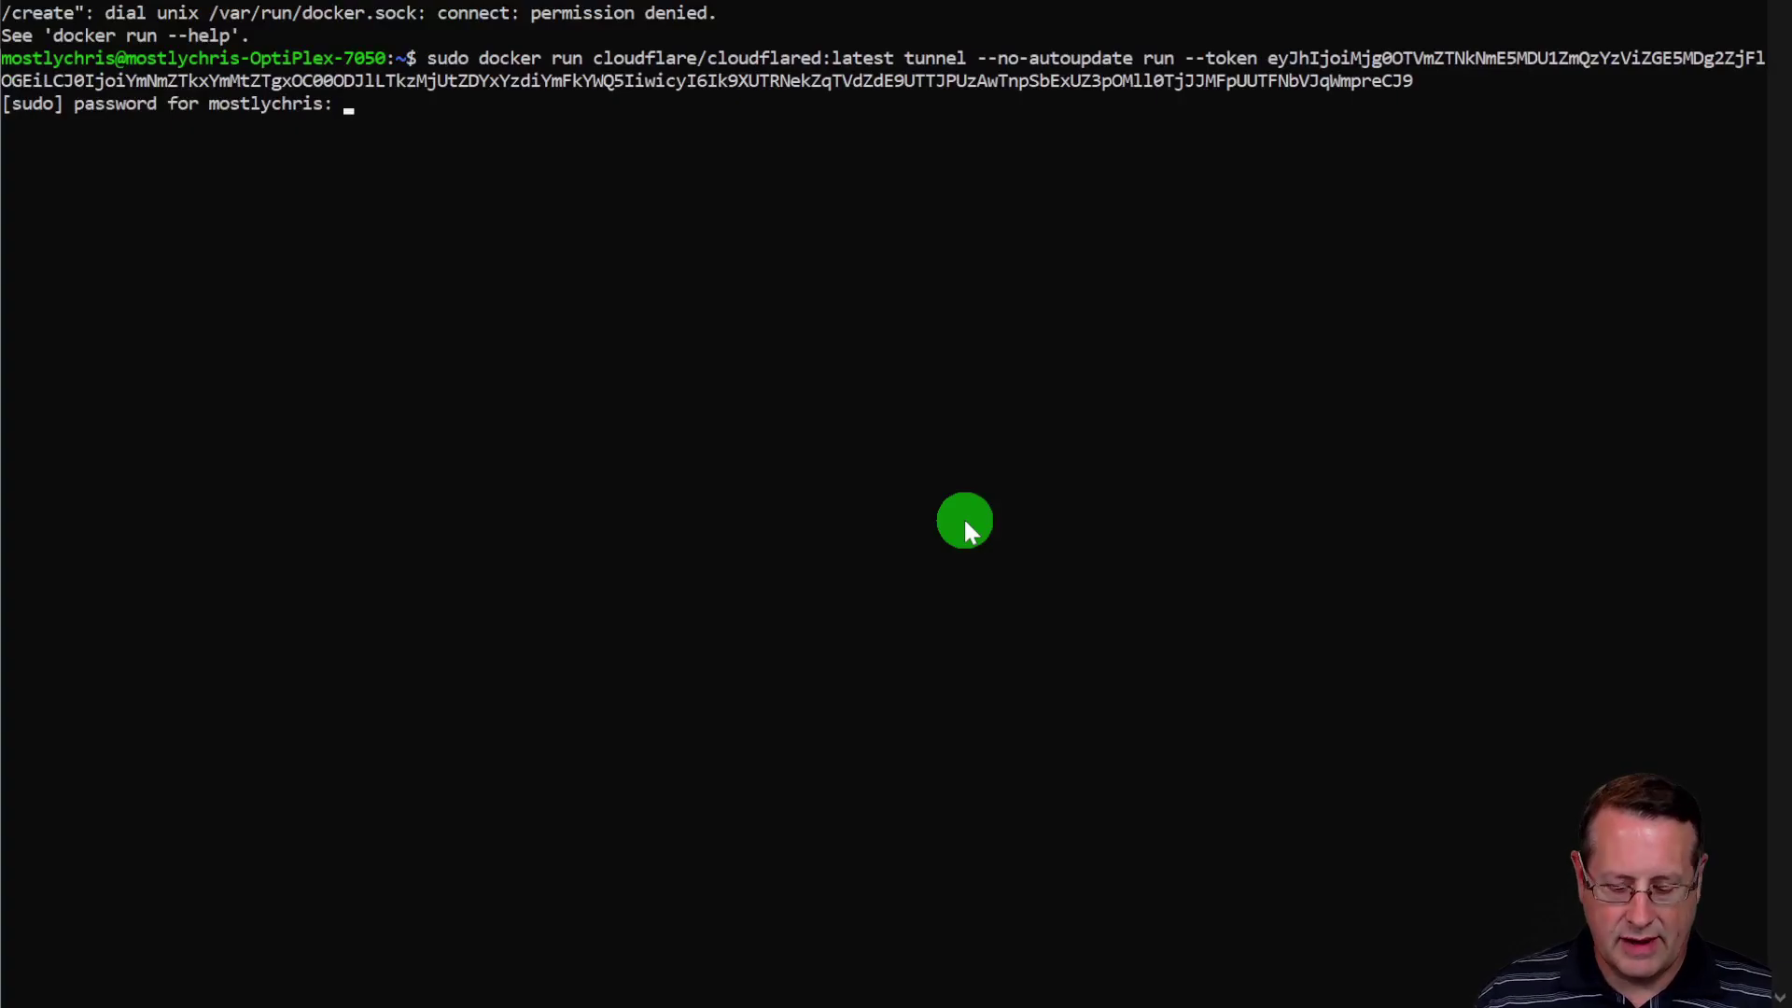
{"action": "key", "text": "Return"}
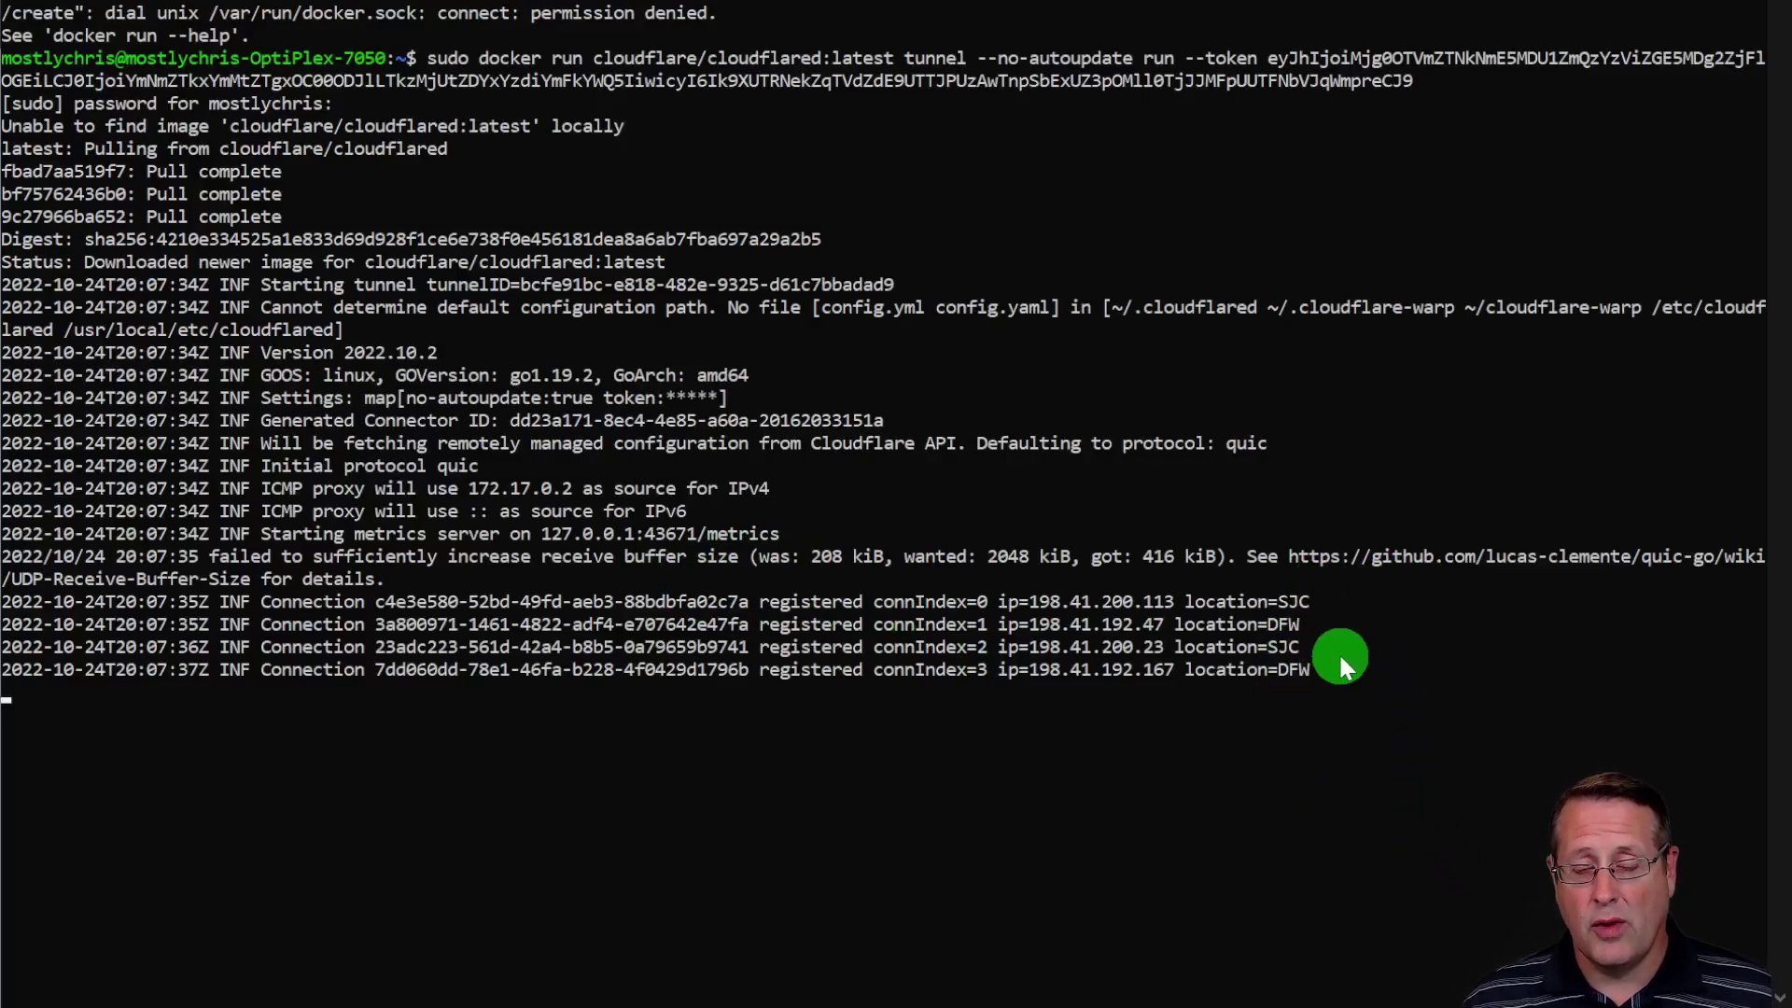
Step: Return to the browser, check the connector's status for the tunnel and continue to the Route tunnel stage
{"action": "key", "text": "alt+Tab"}
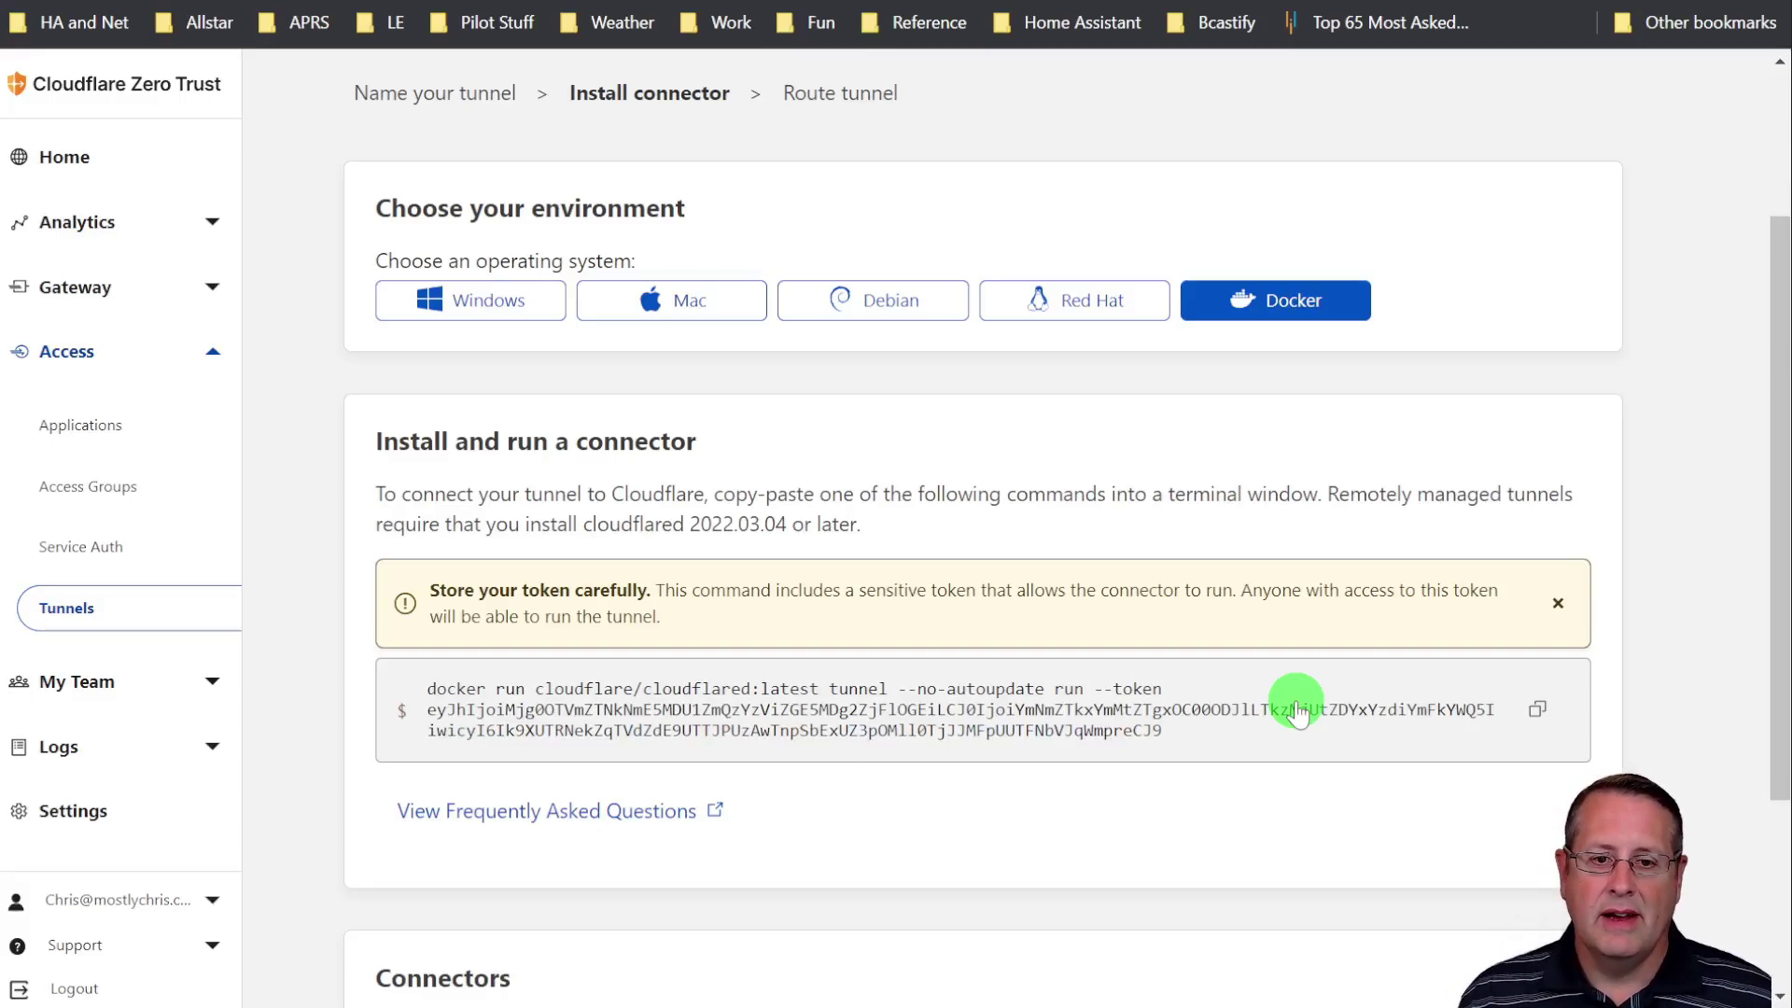
{"action": "scroll", "coordinate": [920, 782], "scroll_direction": "down", "scroll_amount": 3}
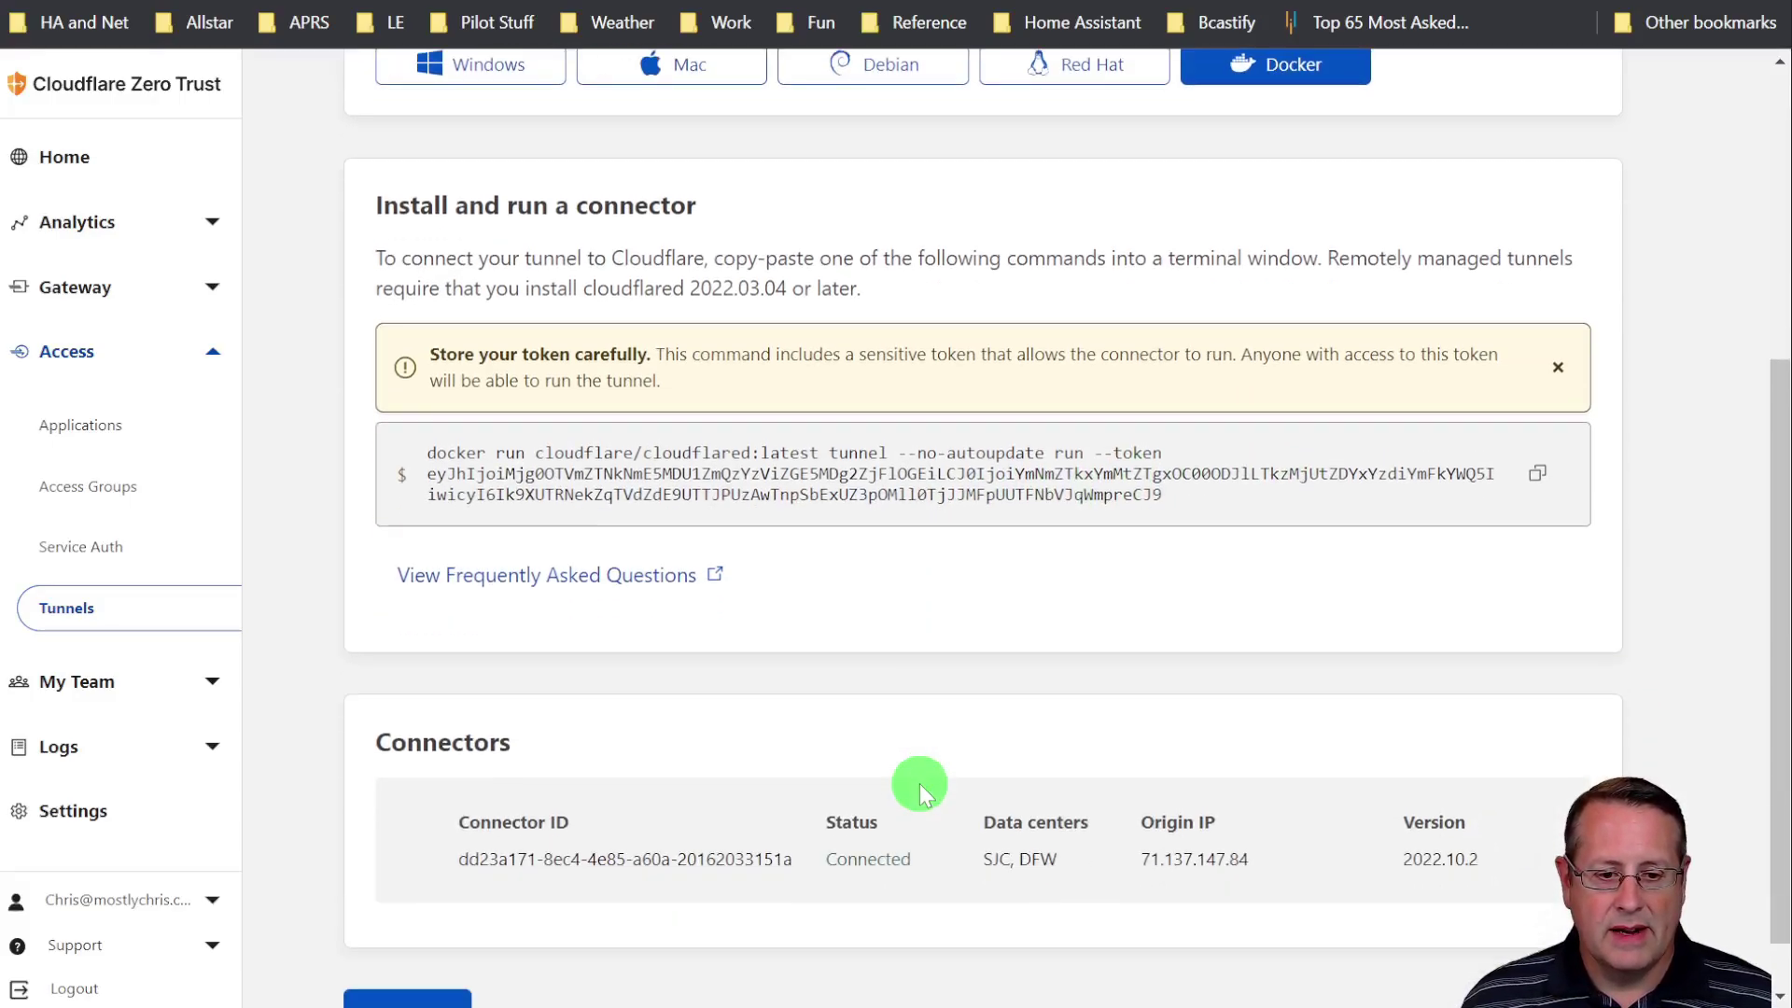
{"action": "scroll", "coordinate": [885, 761], "scroll_direction": "down", "scroll_amount": 1}
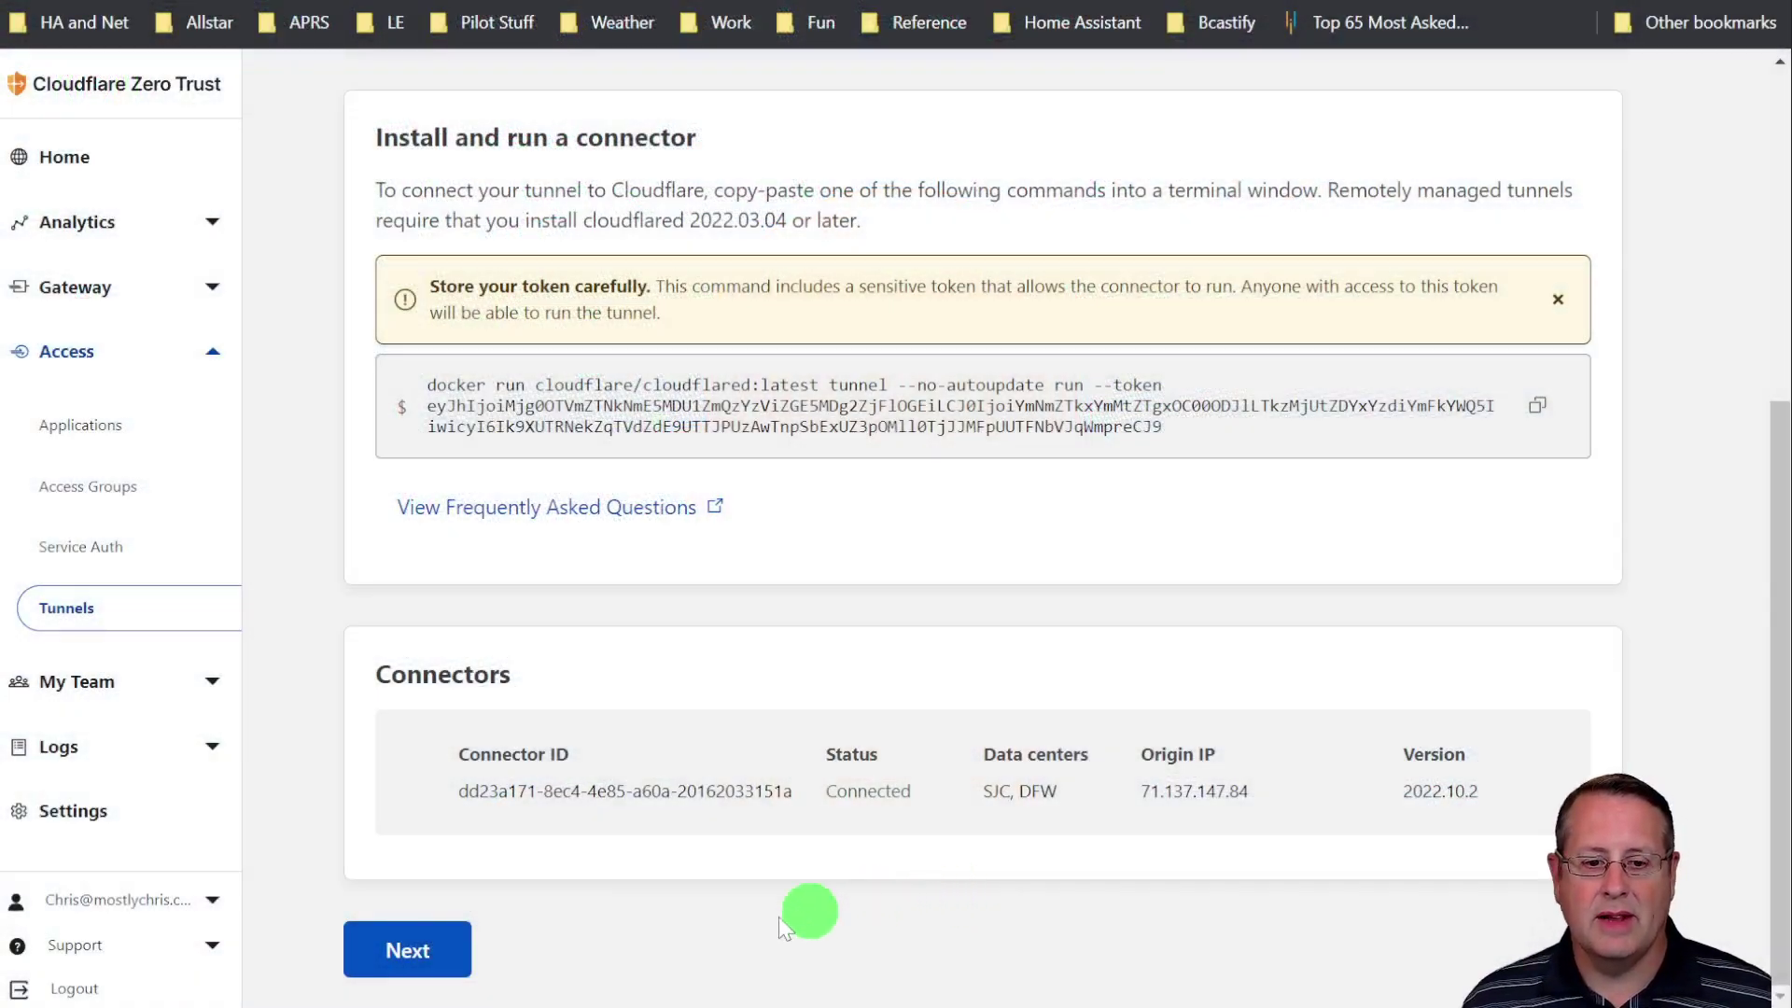
{"action": "left_click", "coordinate": [458, 945]}
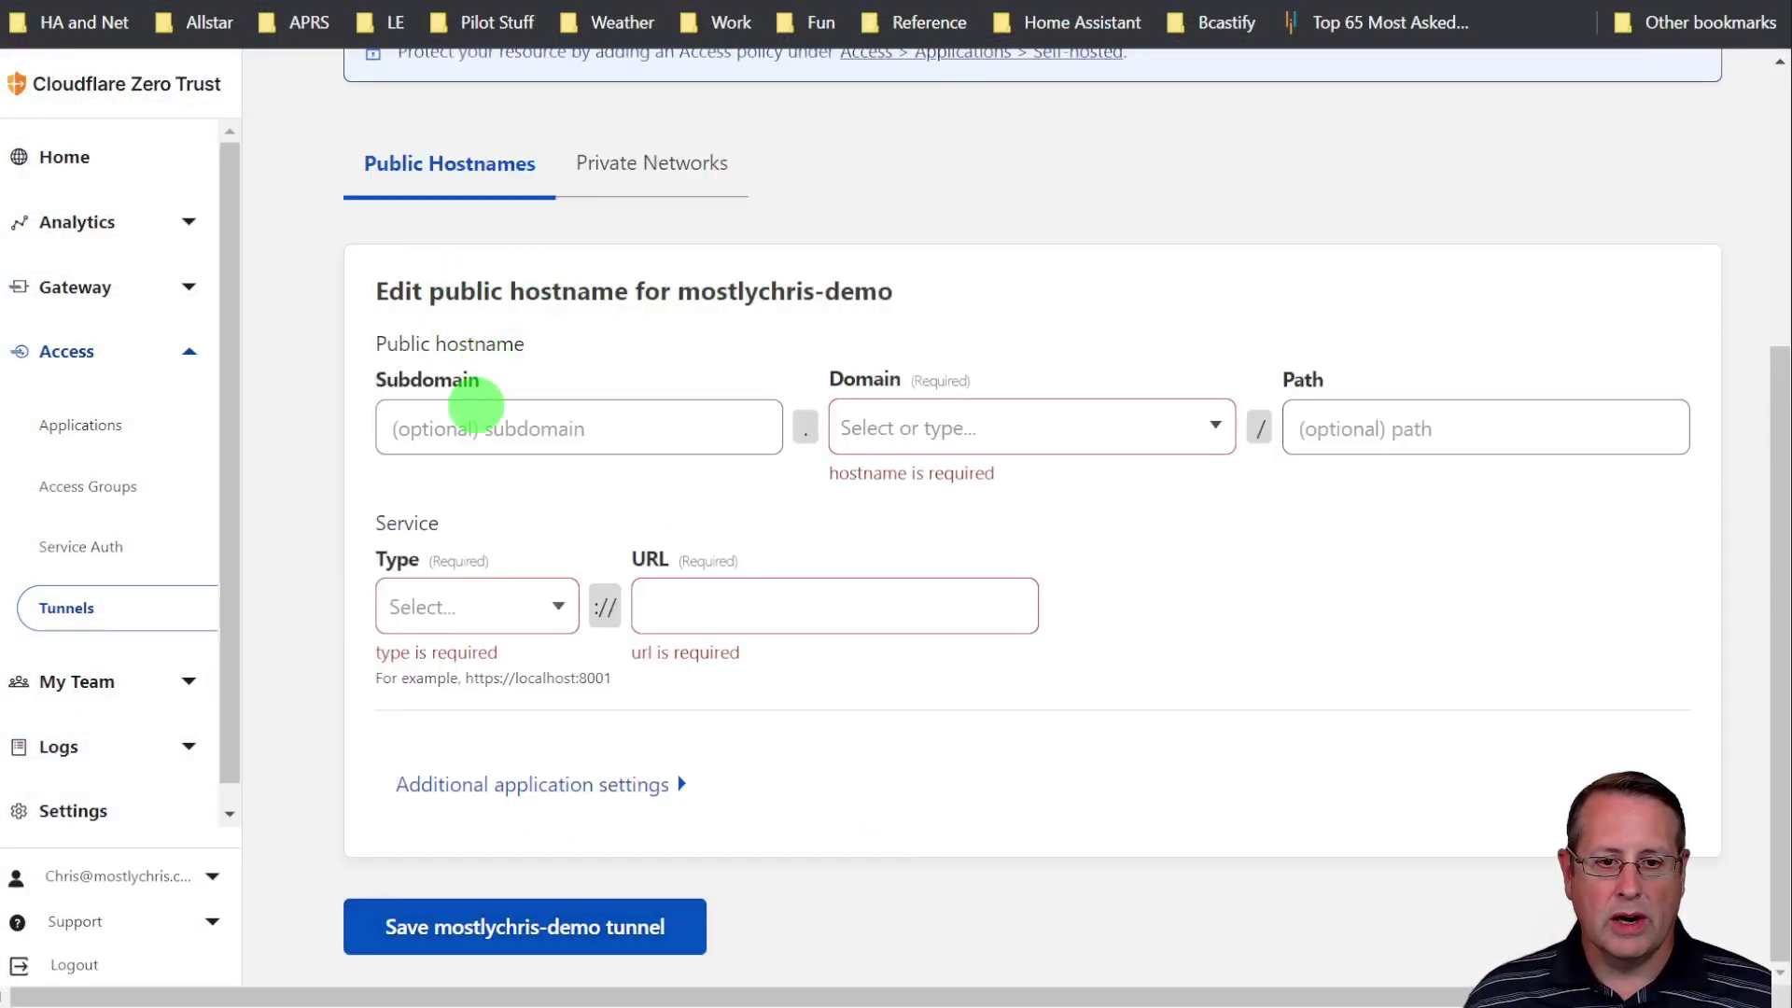
Step: Look at the private network routing option for the tunnel and return to the public hostname settings
{"action": "scroll", "coordinate": [473, 400], "scroll_direction": "up", "scroll_amount": 3}
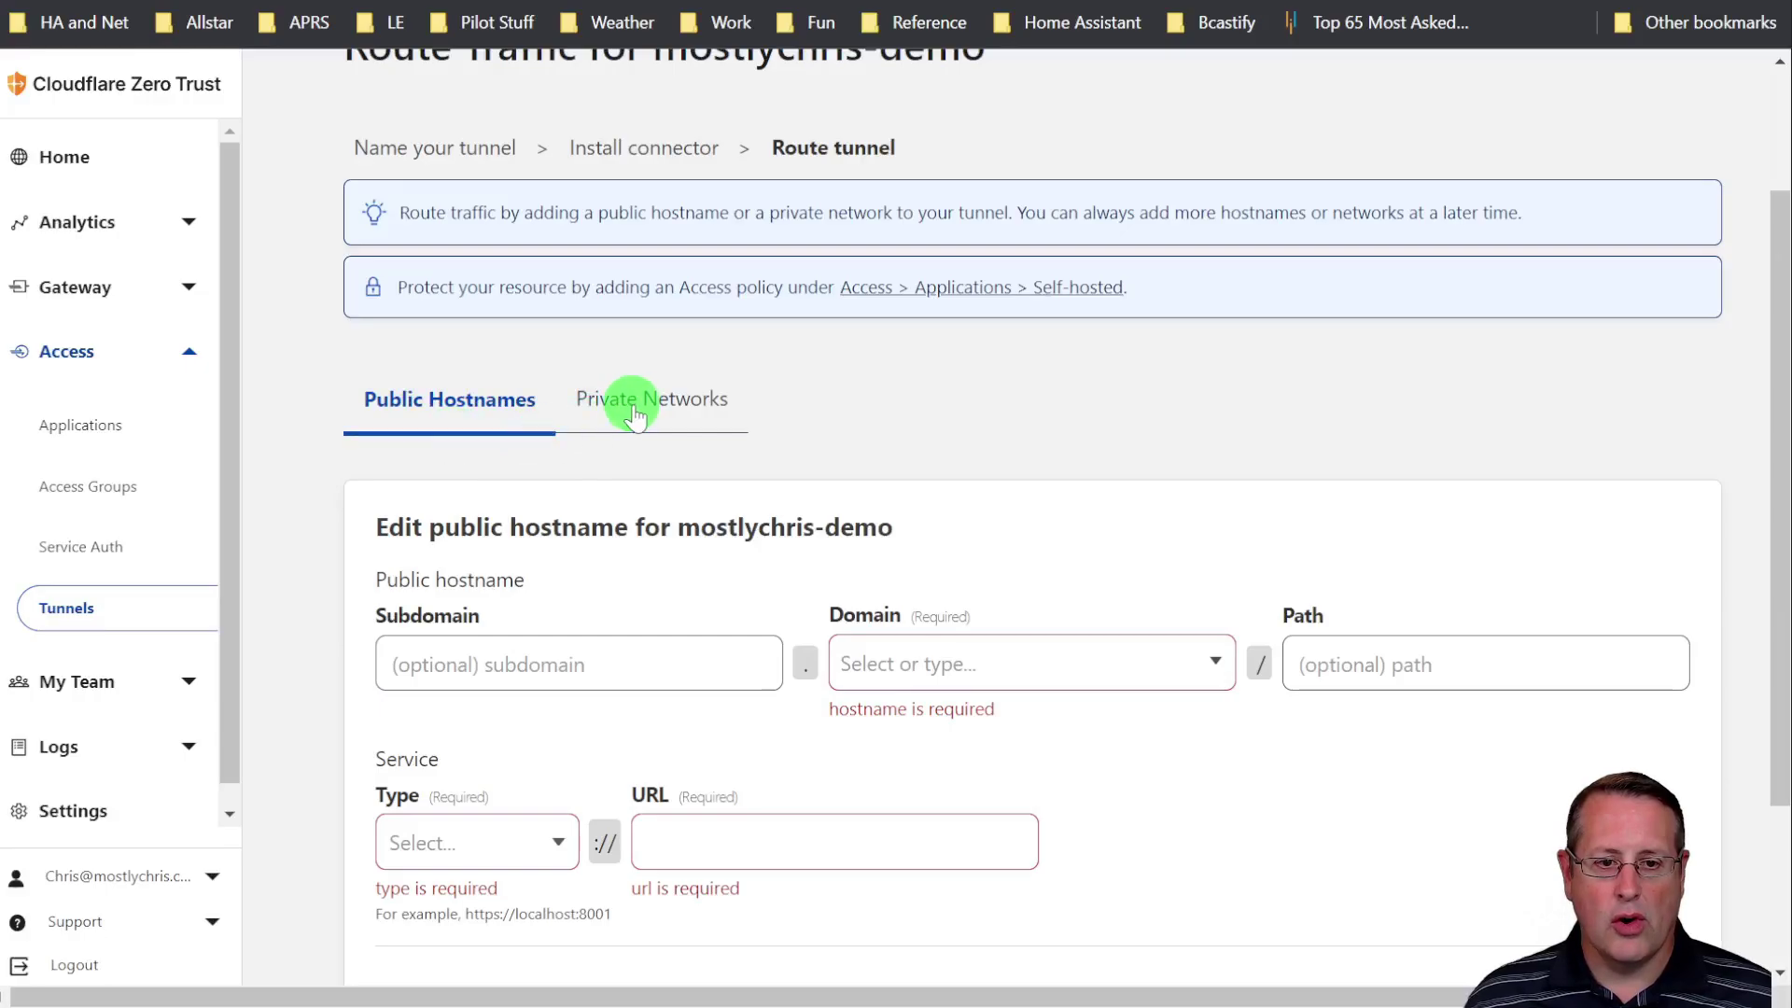
{"action": "left_click", "coordinate": [674, 403]}
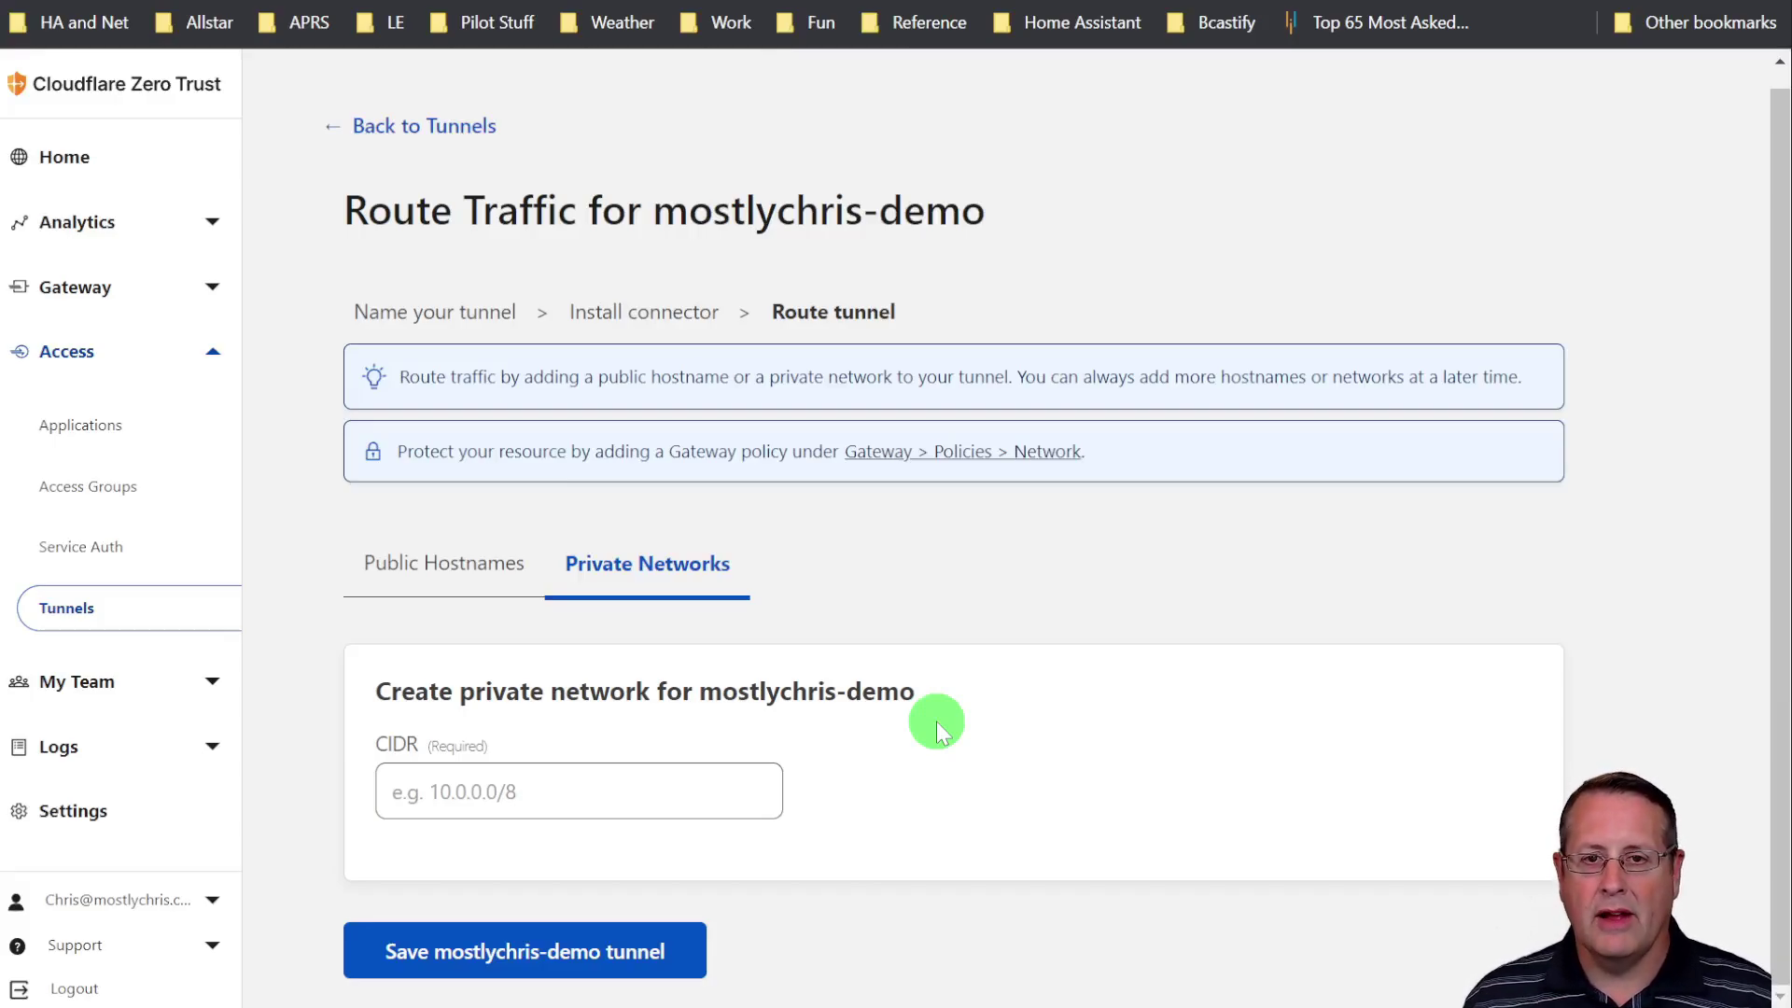
{"action": "left_click", "coordinate": [454, 568]}
Step: Set the tunnel's public hostname to subdomain hademoargo on the domain mostlychrisdemo.com
{"action": "scroll", "coordinate": [1213, 617], "scroll_direction": "down", "scroll_amount": 3}
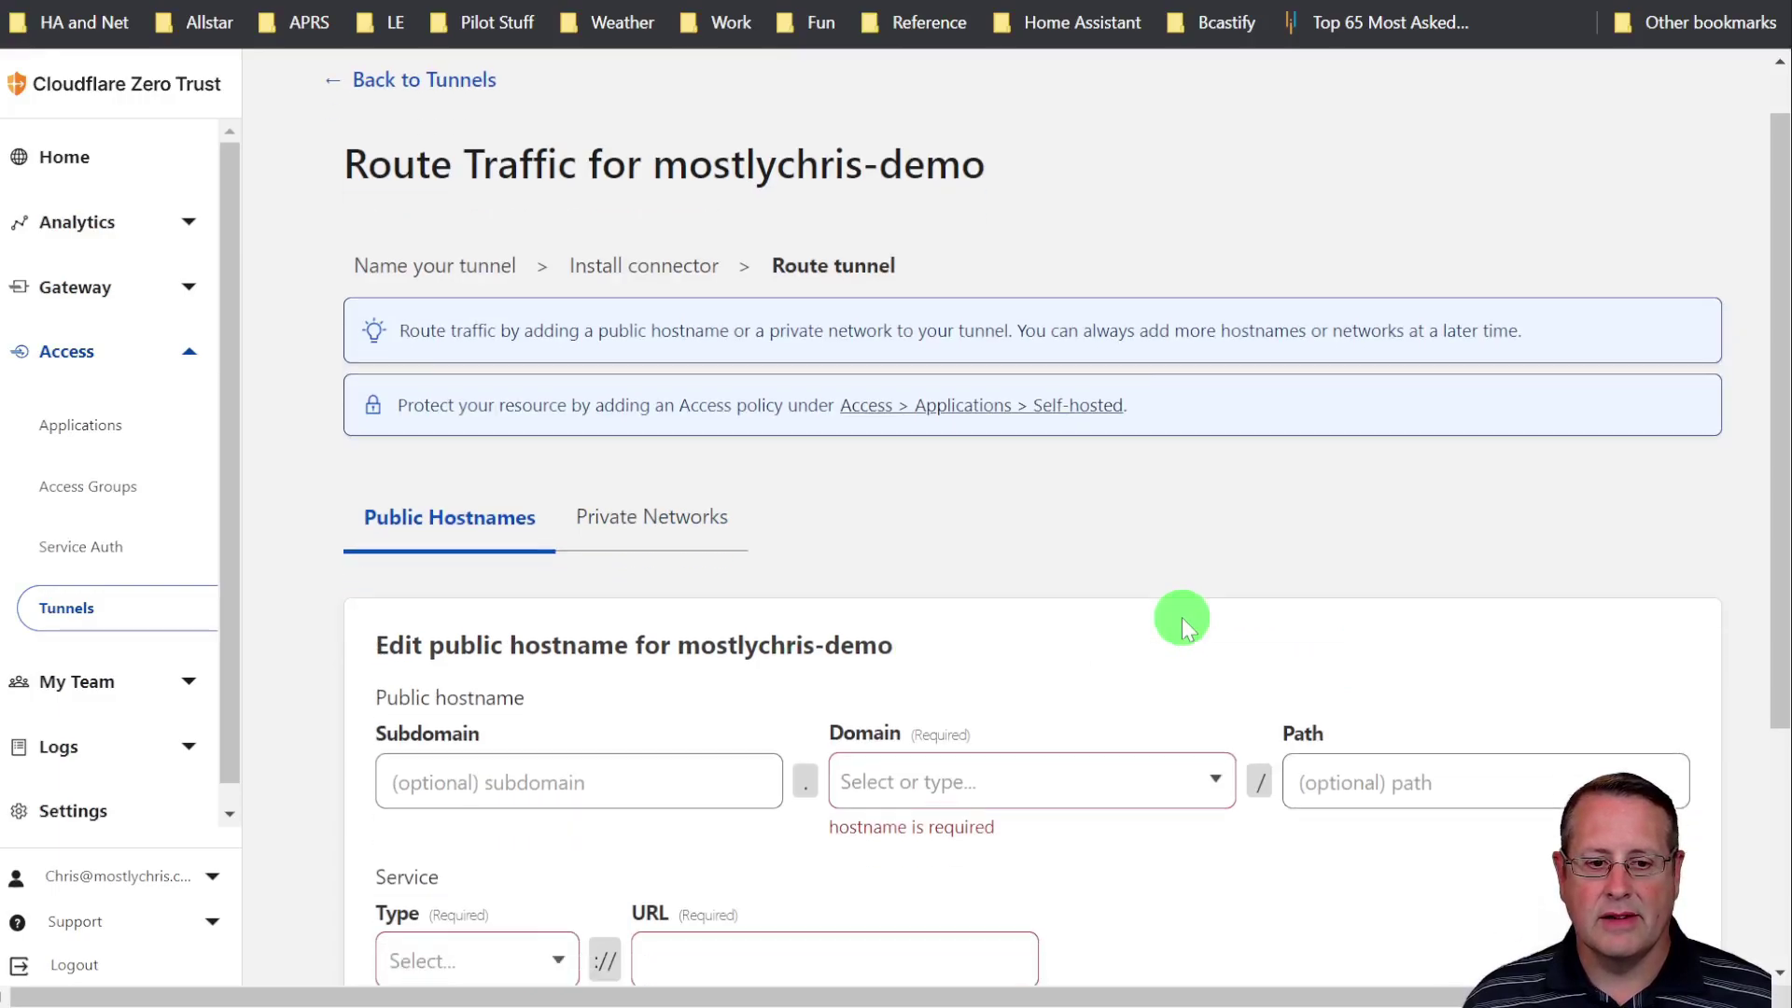
{"action": "left_click", "coordinate": [626, 598]}
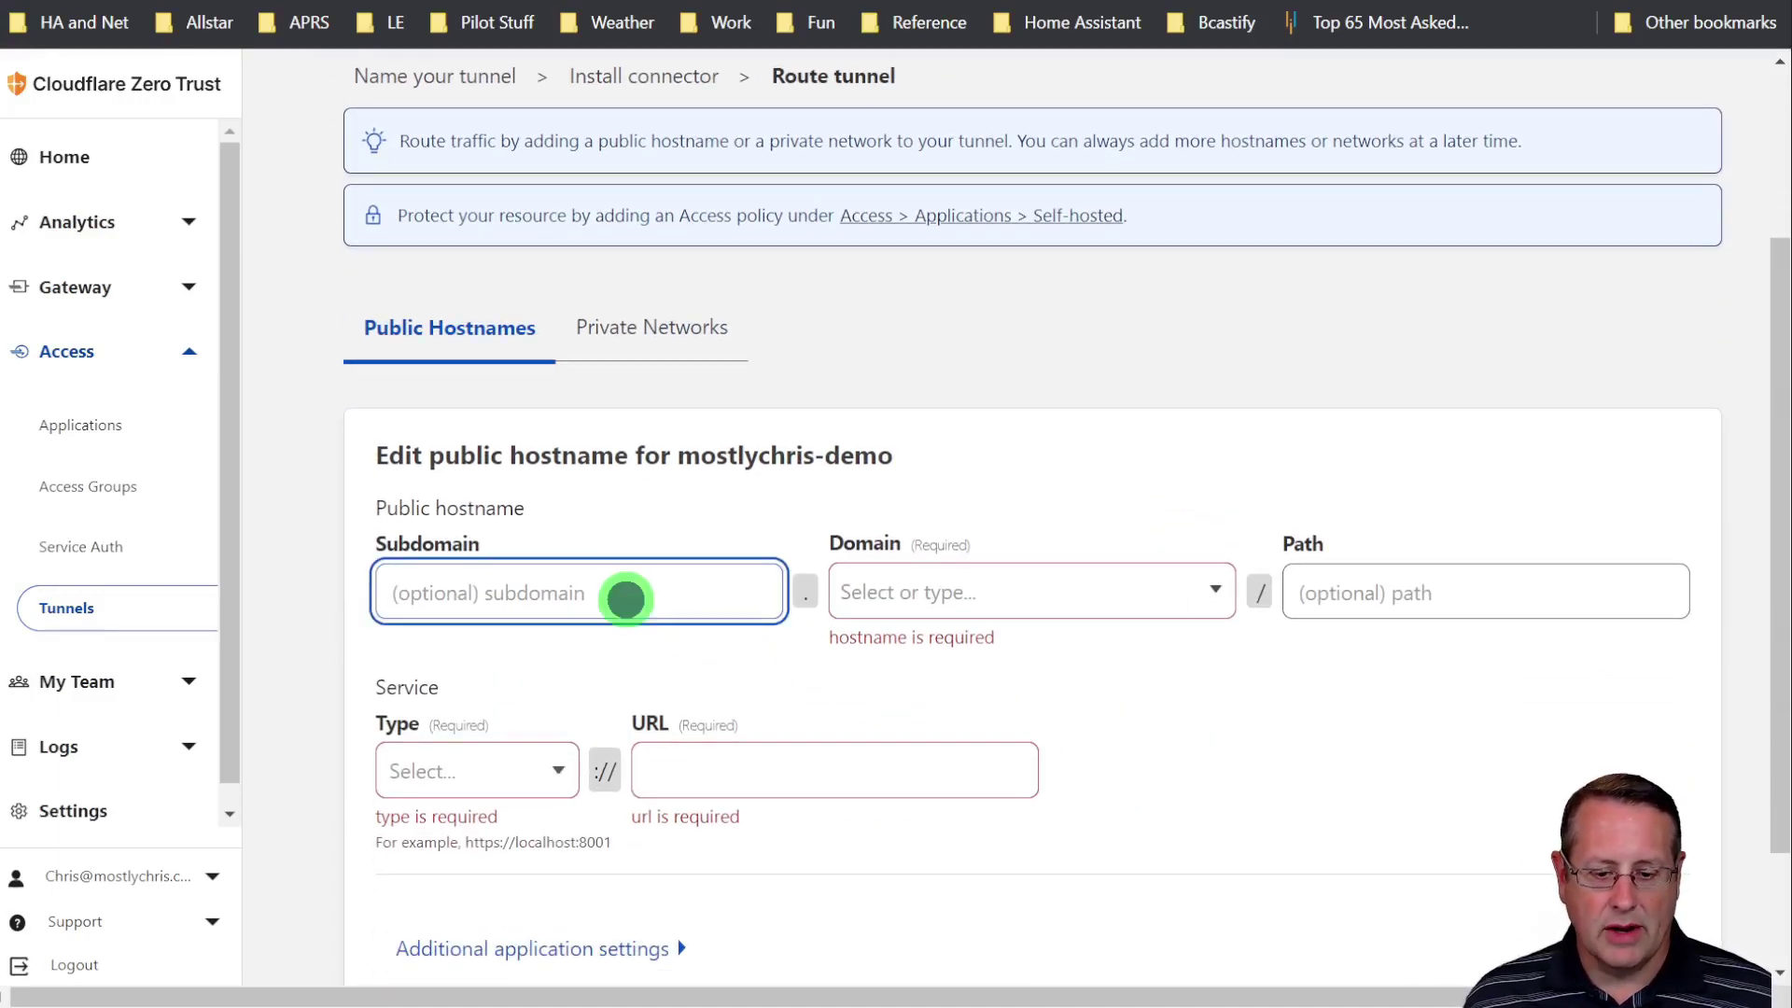
{"action": "type", "text": "ho"}
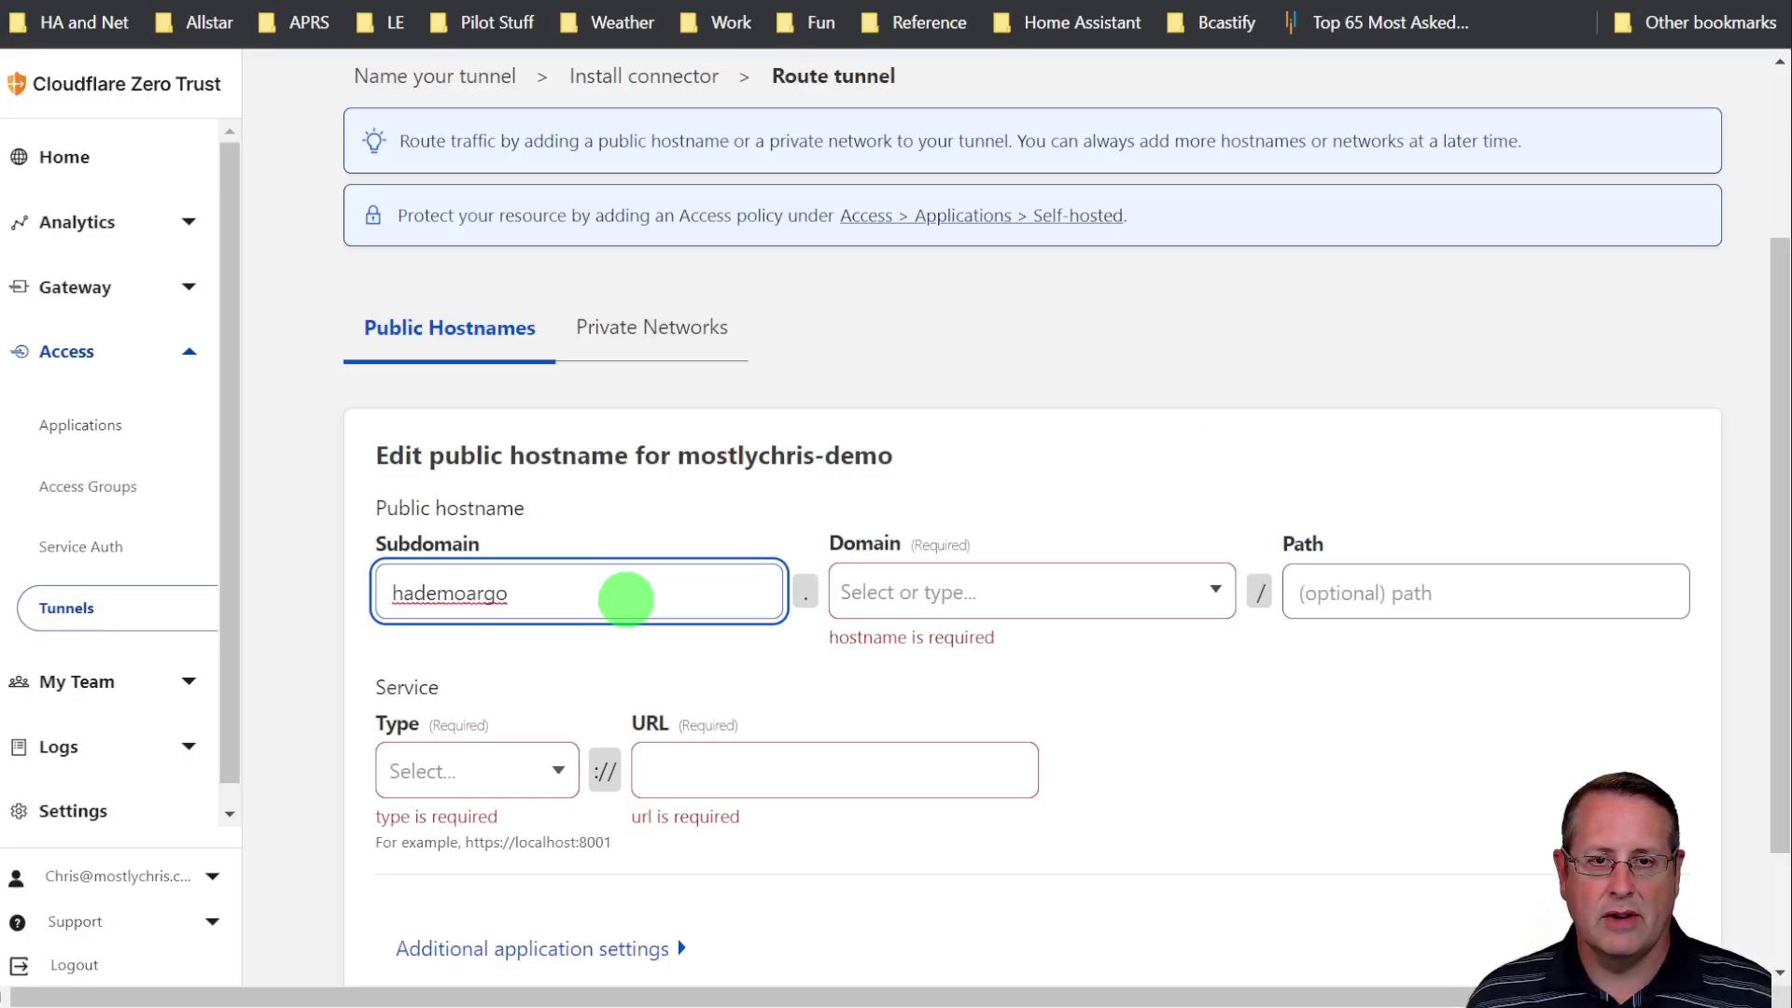
{"action": "key", "text": "Tab"}
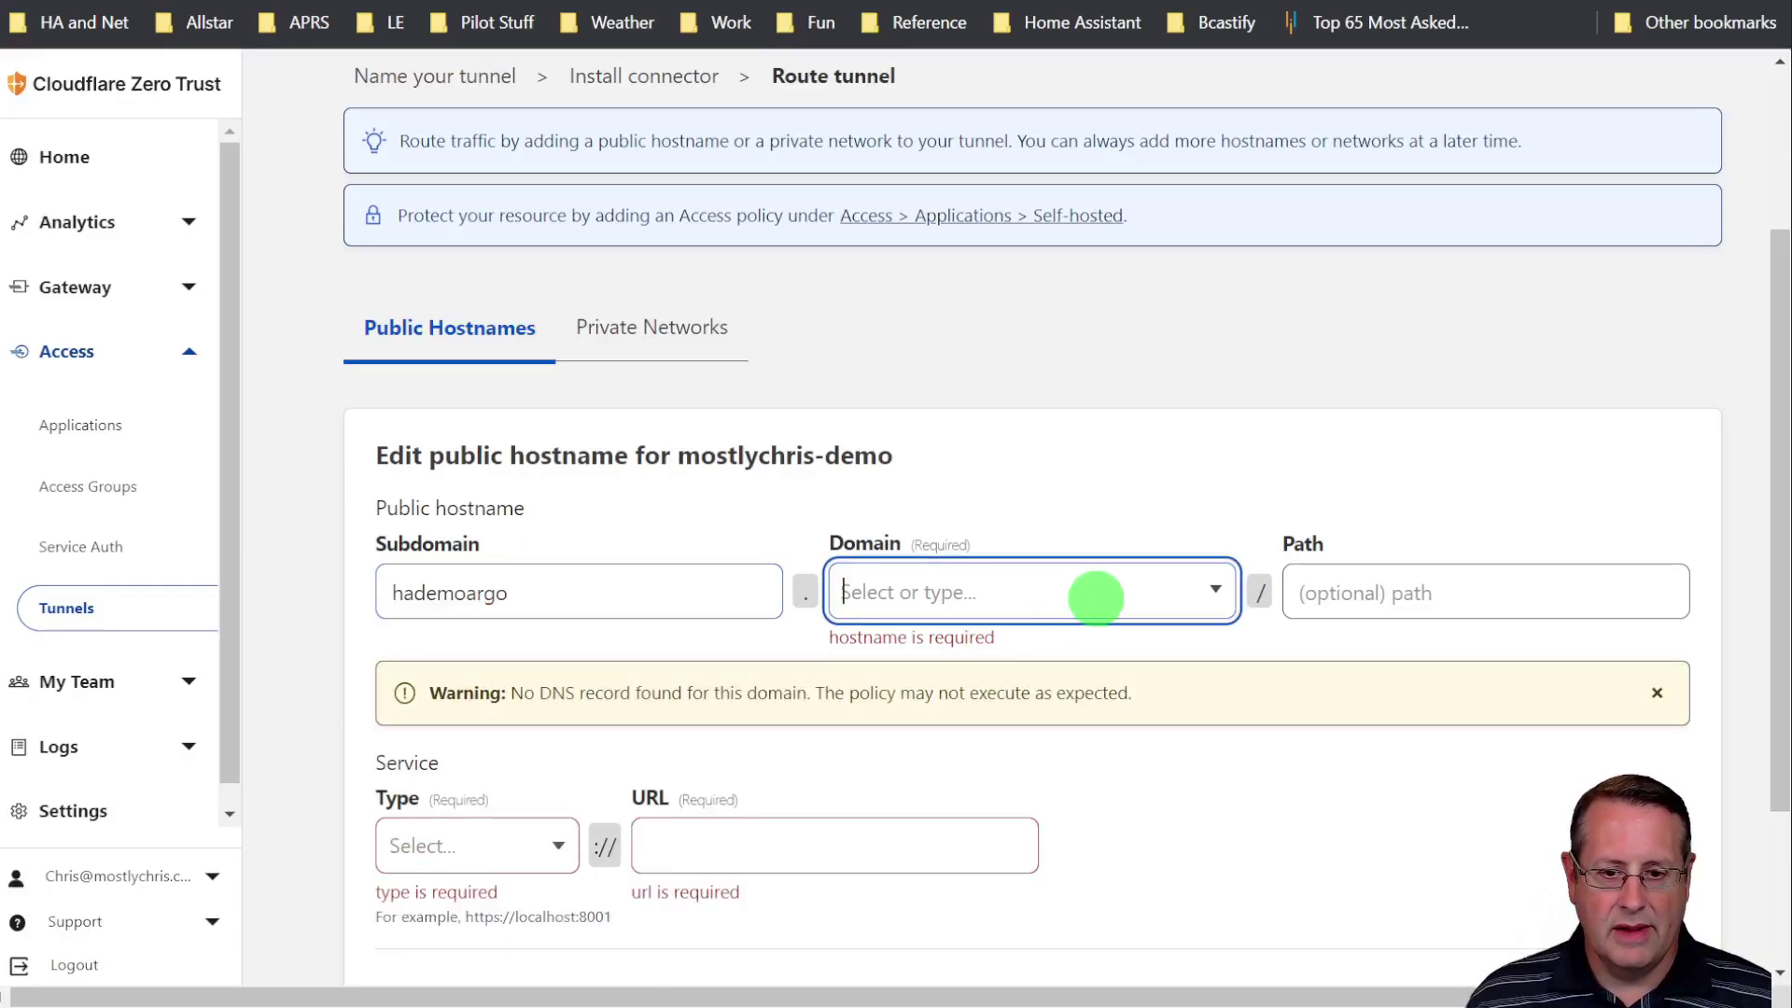
{"action": "left_click", "coordinate": [1107, 586]}
{"action": "left_click", "coordinate": [1062, 793]}
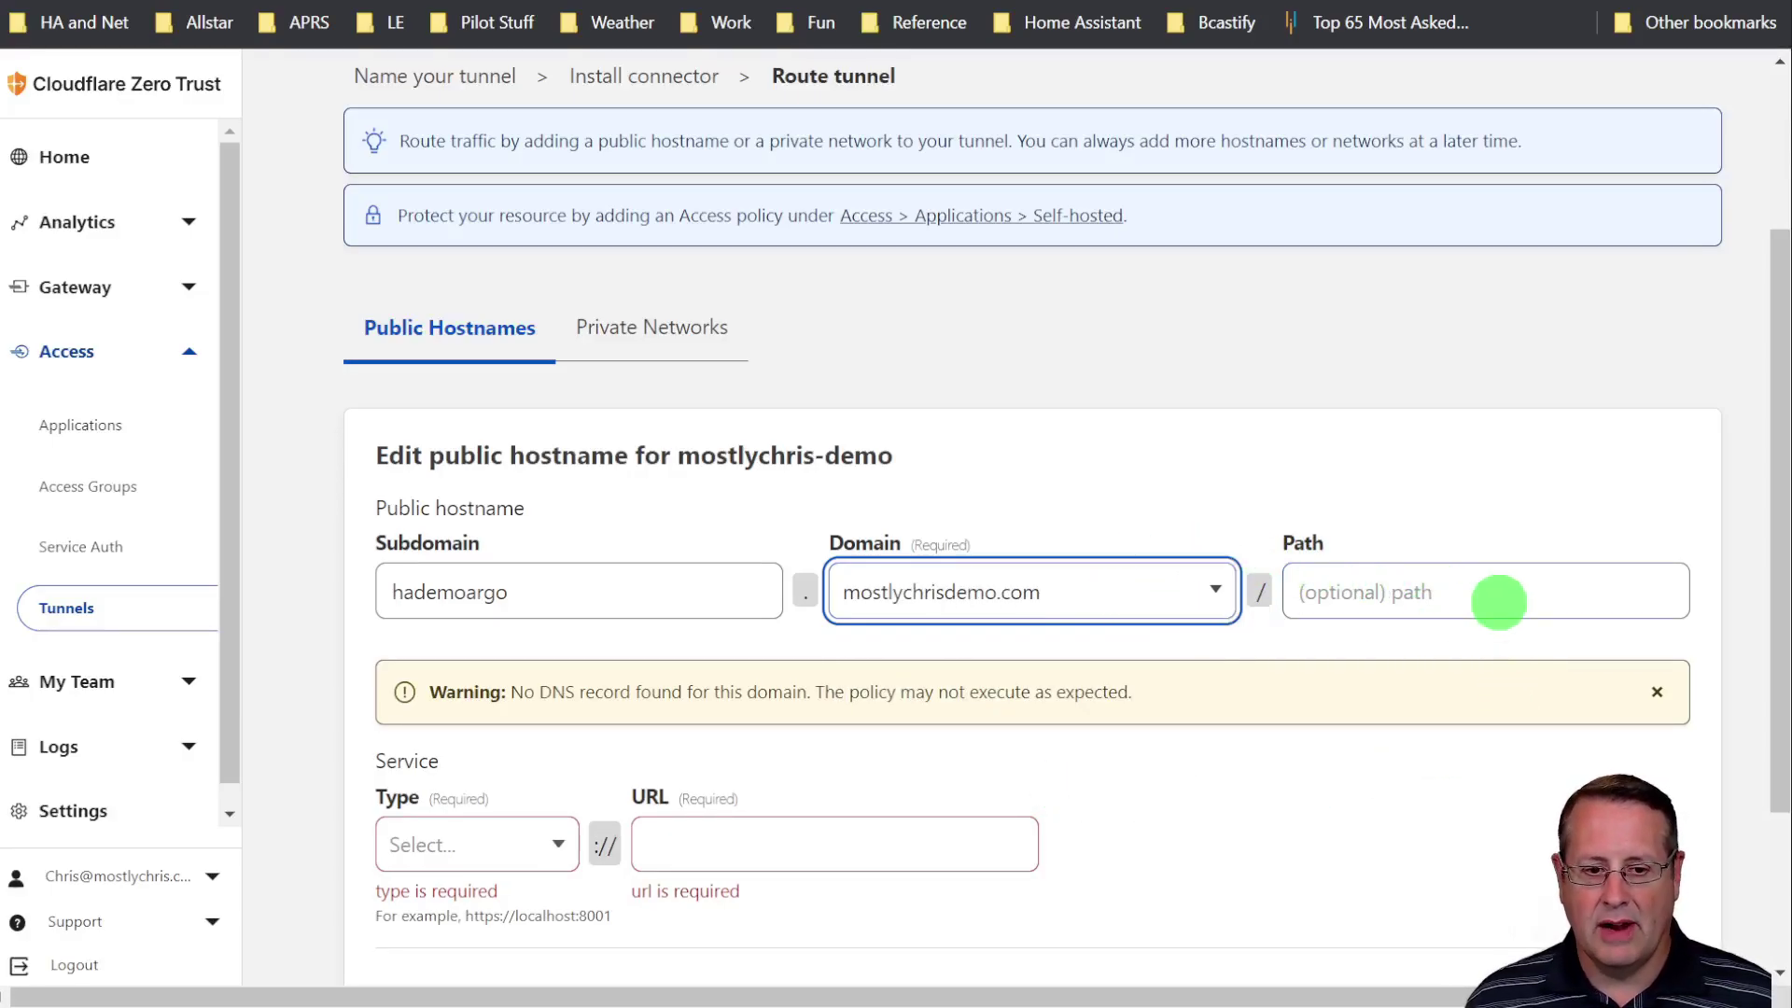
Step: Set the service type of the public hostname to HTTPS
{"action": "scroll", "coordinate": [1027, 606], "scroll_direction": "down", "scroll_amount": 3}
{"action": "left_click", "coordinate": [516, 609]}
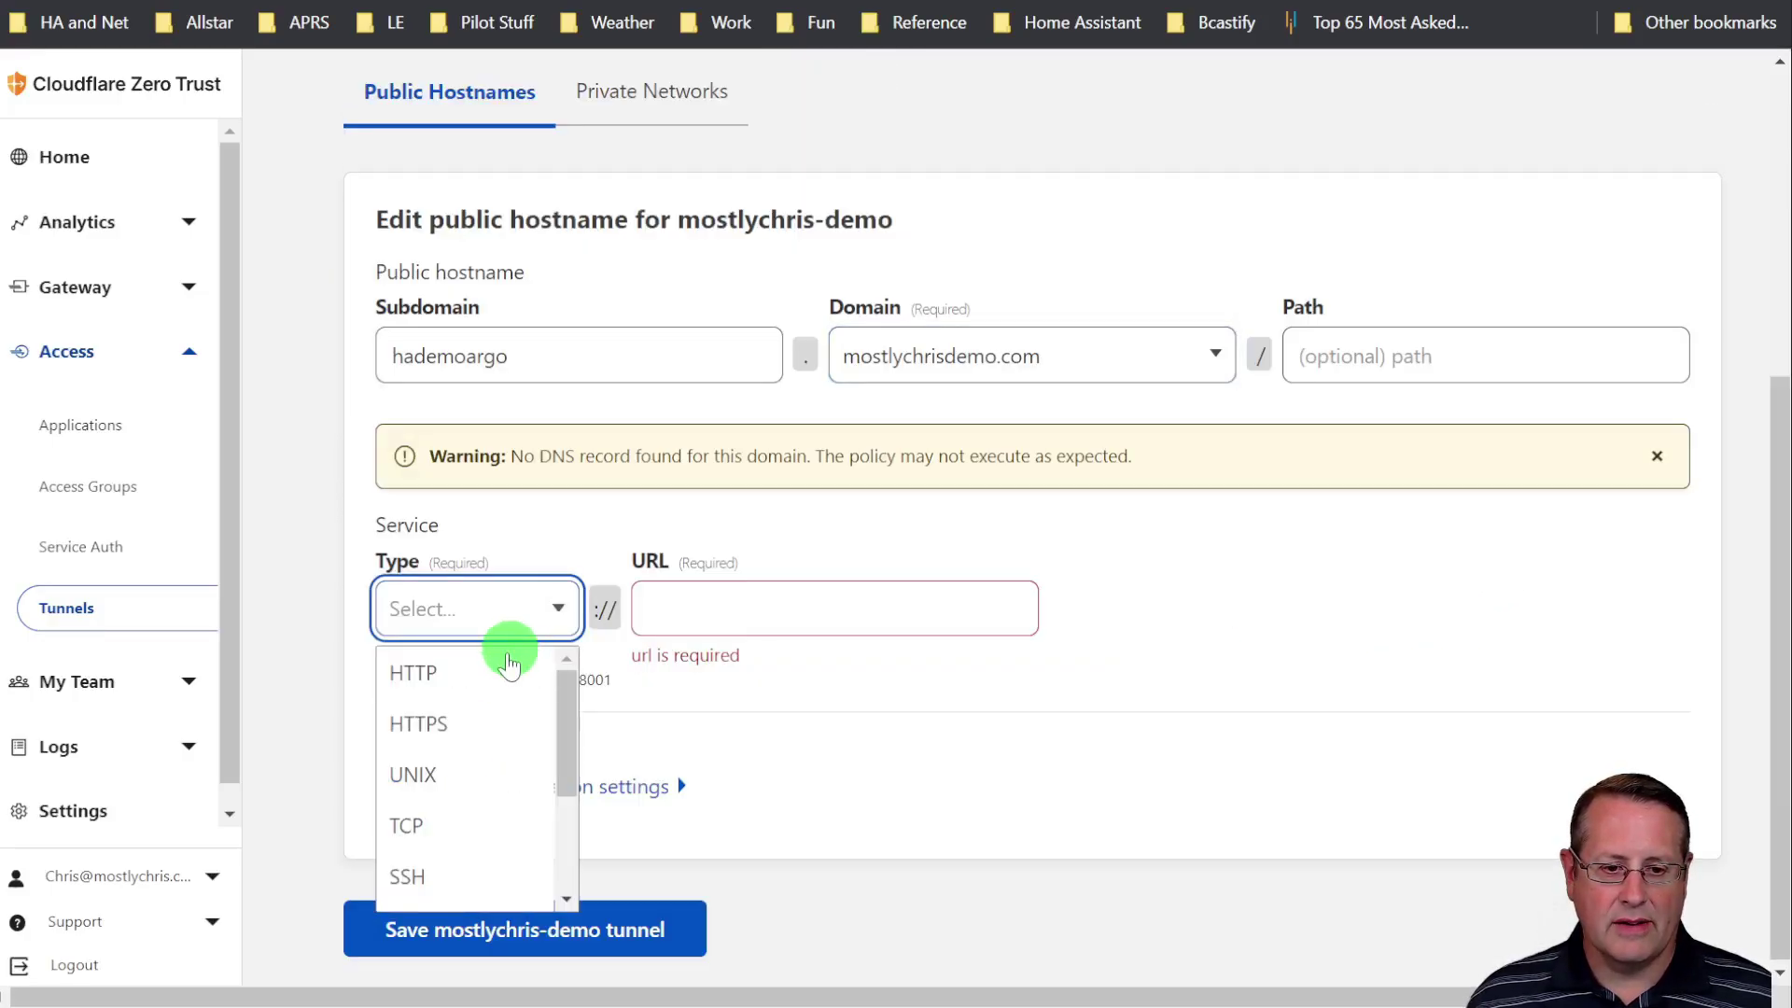
{"action": "left_click", "coordinate": [490, 716]}
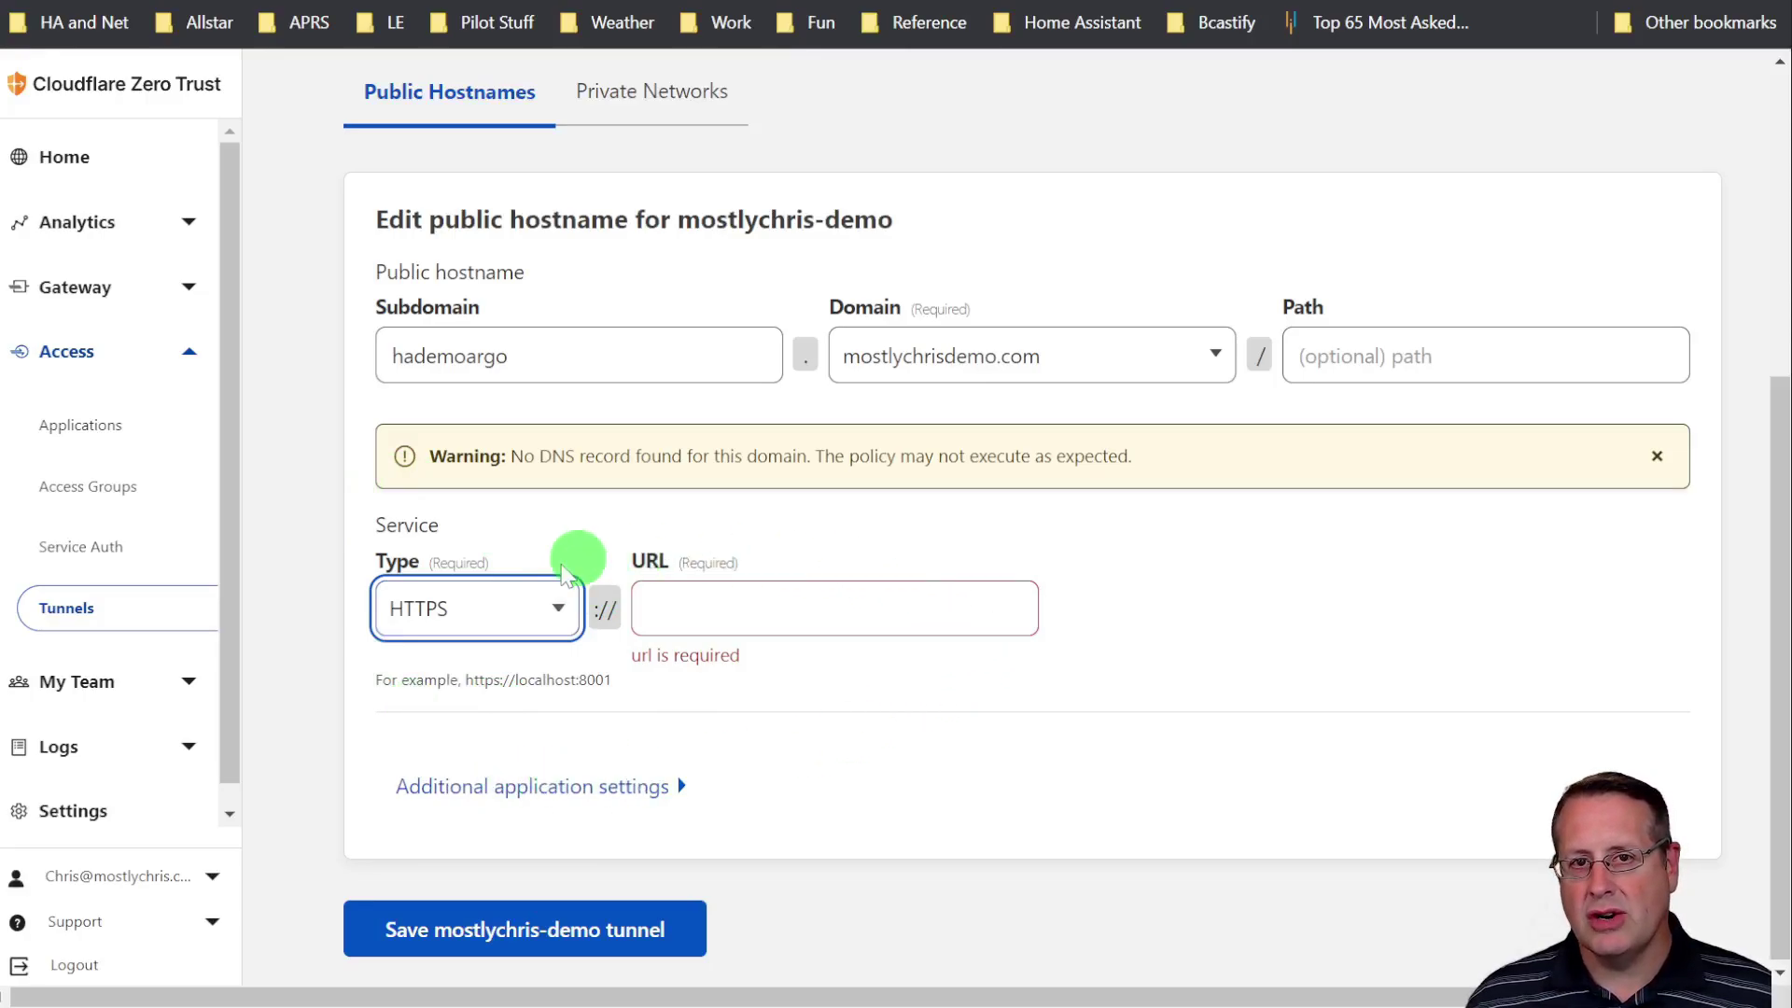
Step: Set the public hostname's service URL to 172.16.1.80:8123 and save the mostlychris-demo tunnel
{"action": "left_click", "coordinate": [818, 622]}
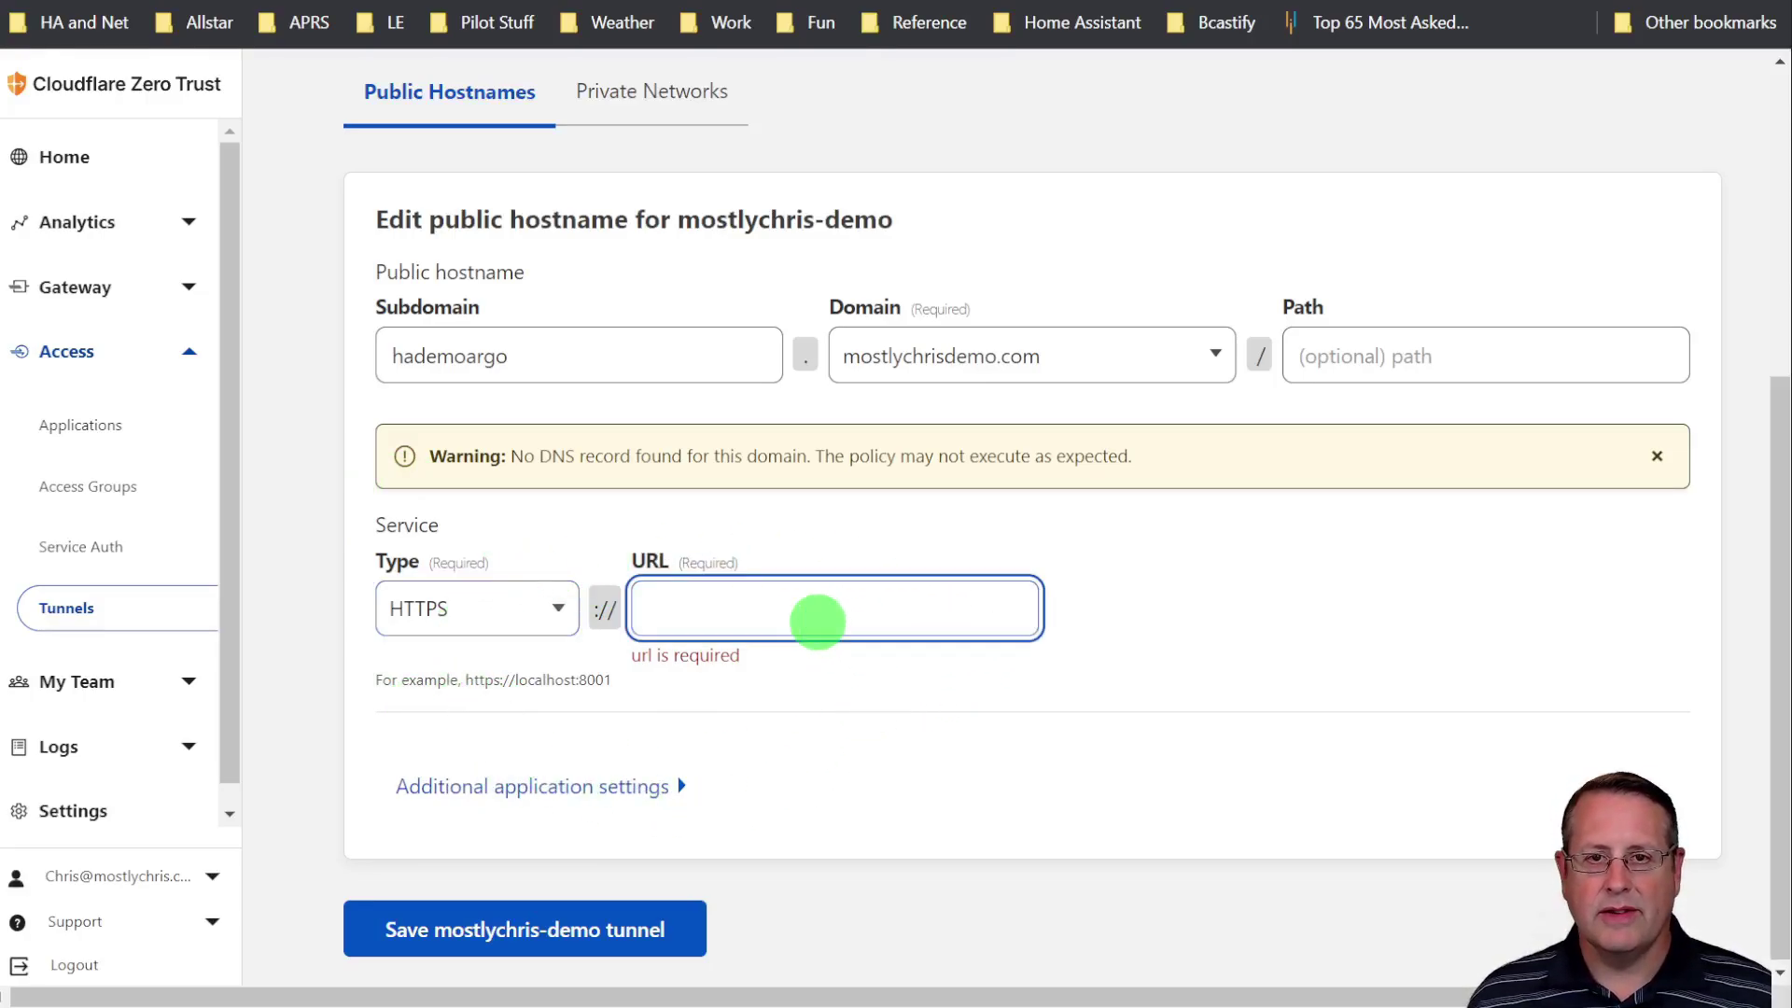
{"action": "type", "text": "17"}
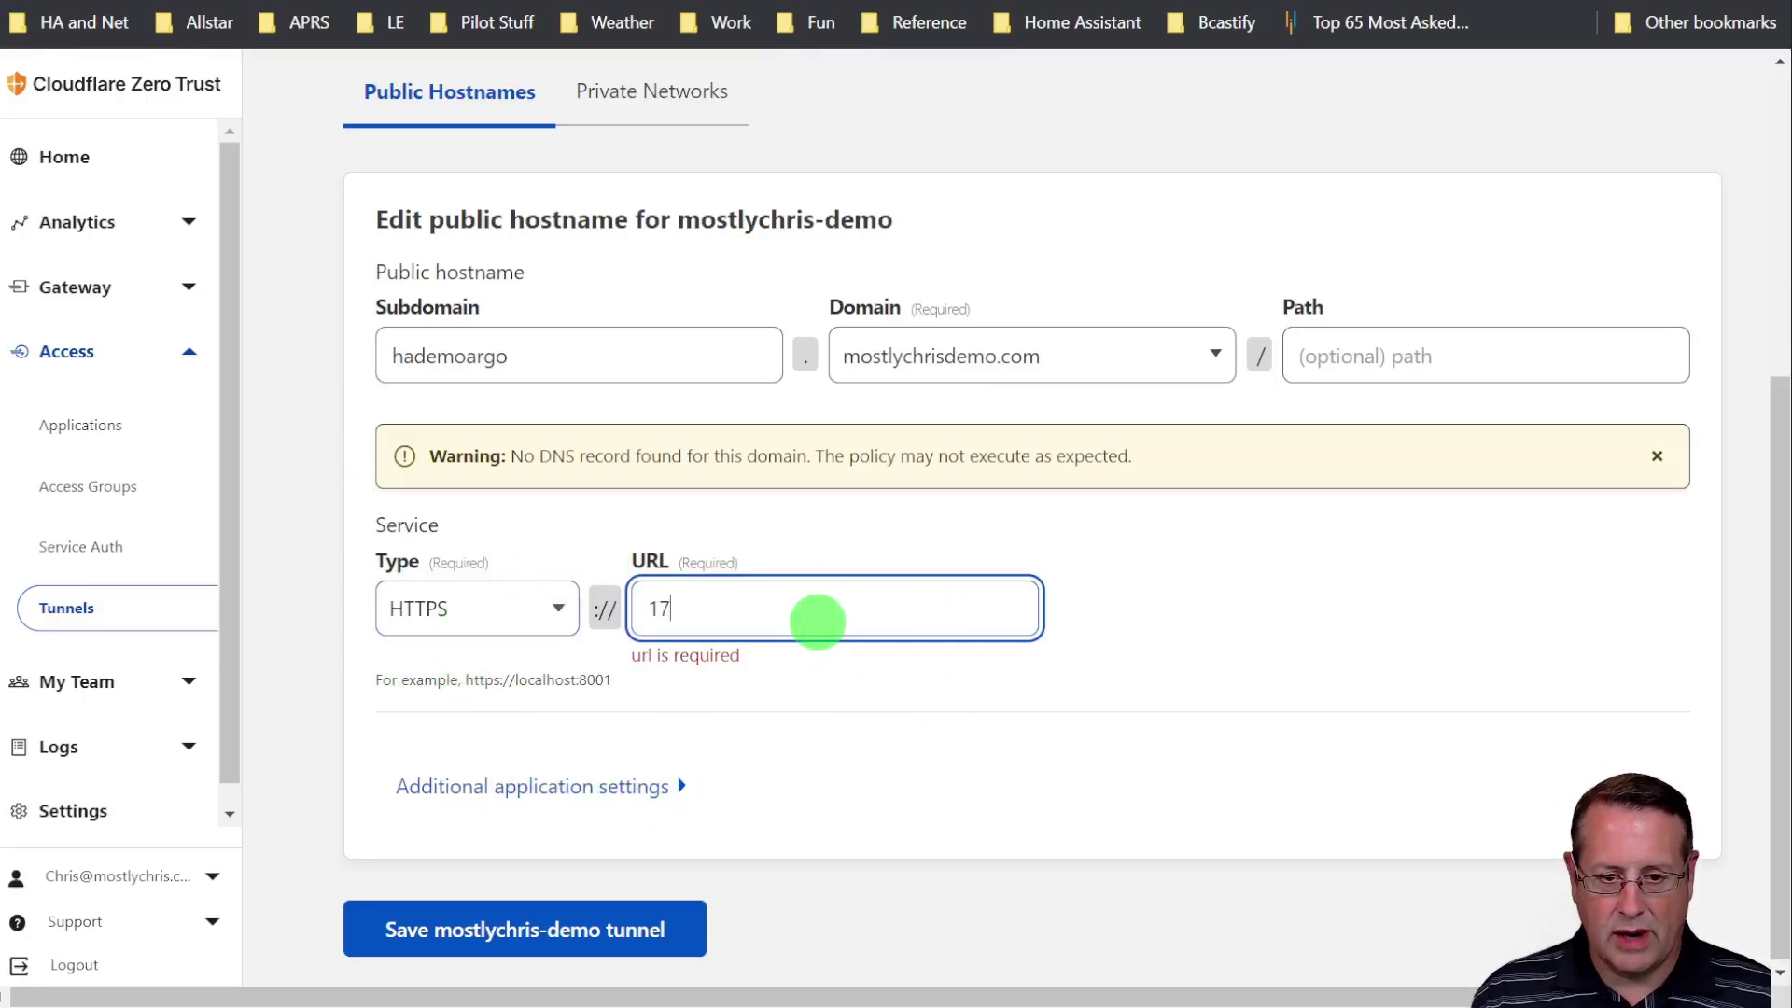
{"action": "type", "text": "2.16.1.80:8123"}
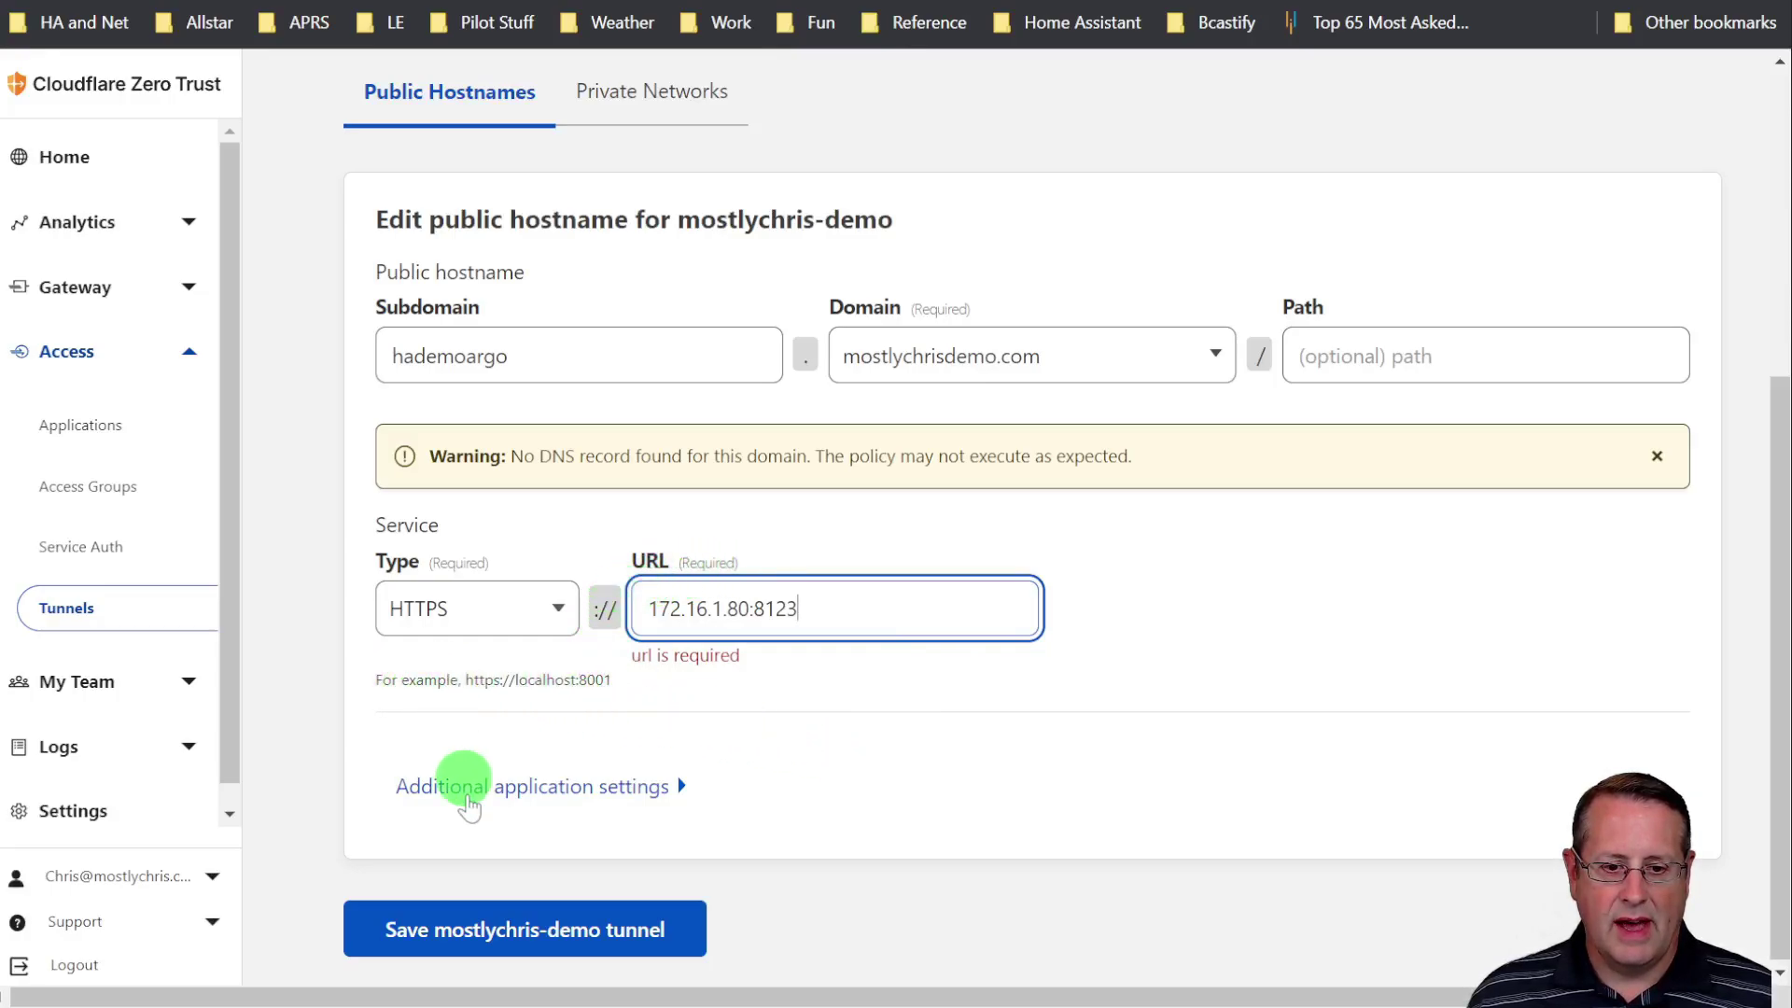
{"action": "left_click", "coordinate": [560, 923]}
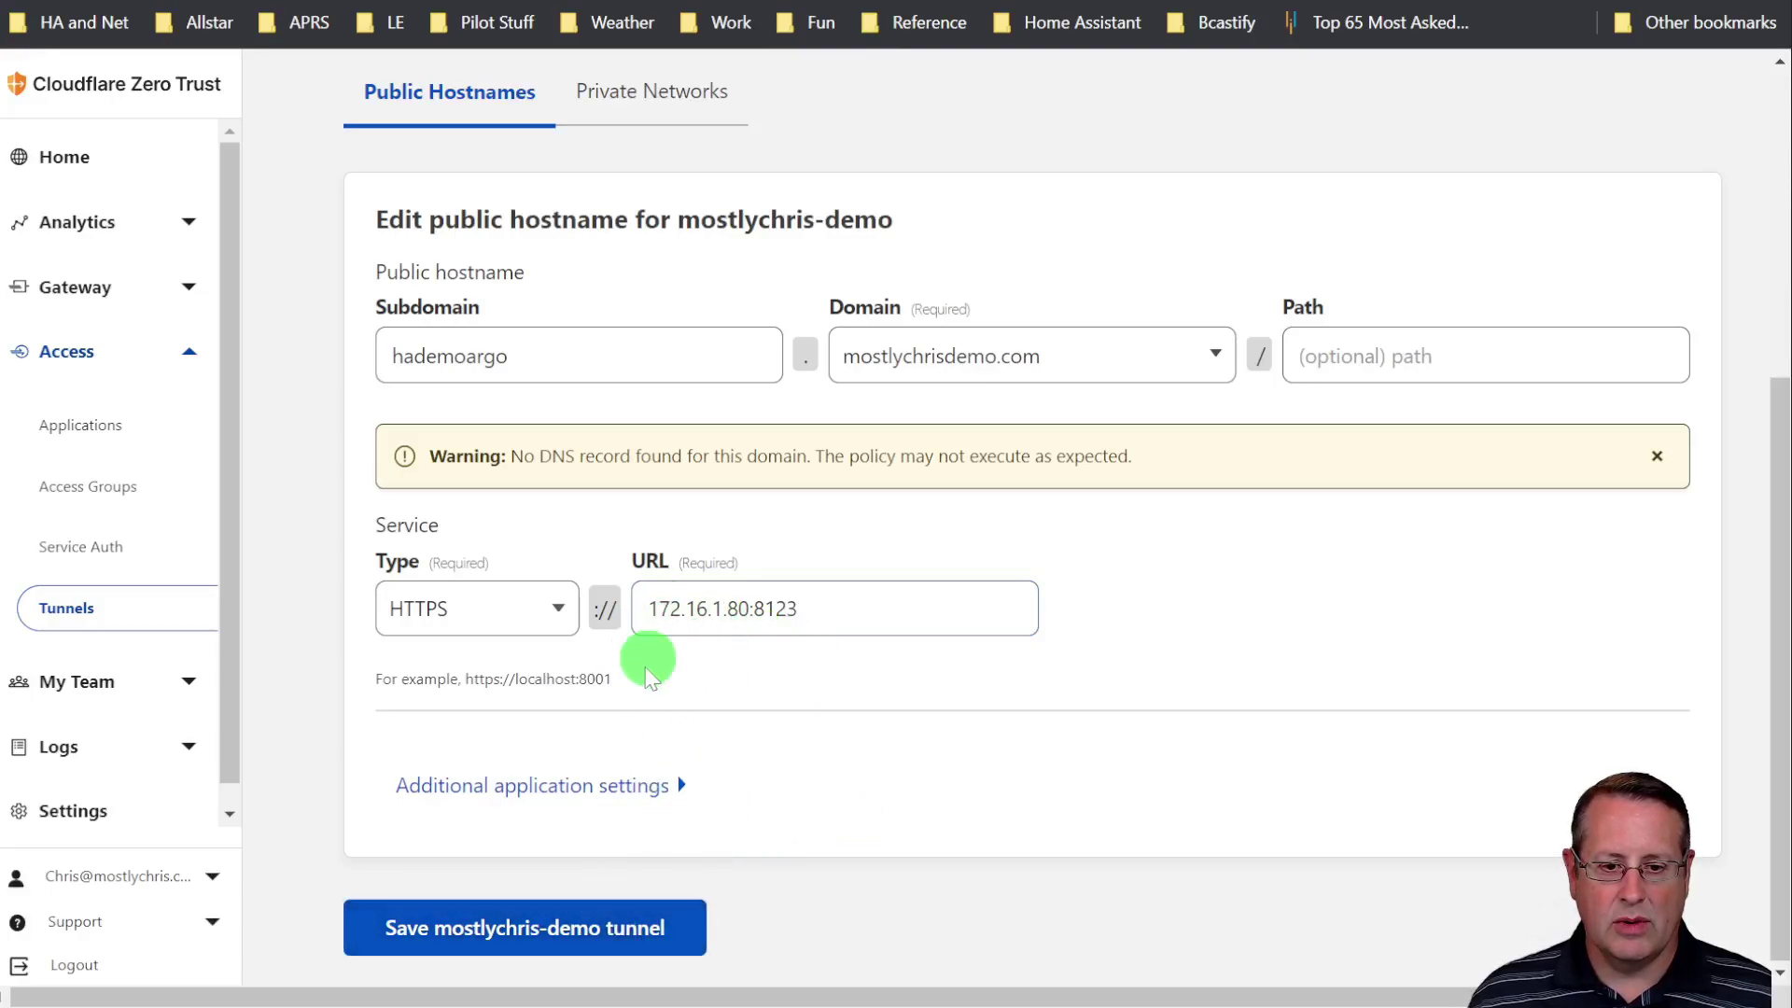
{"action": "left_click", "coordinate": [596, 931]}
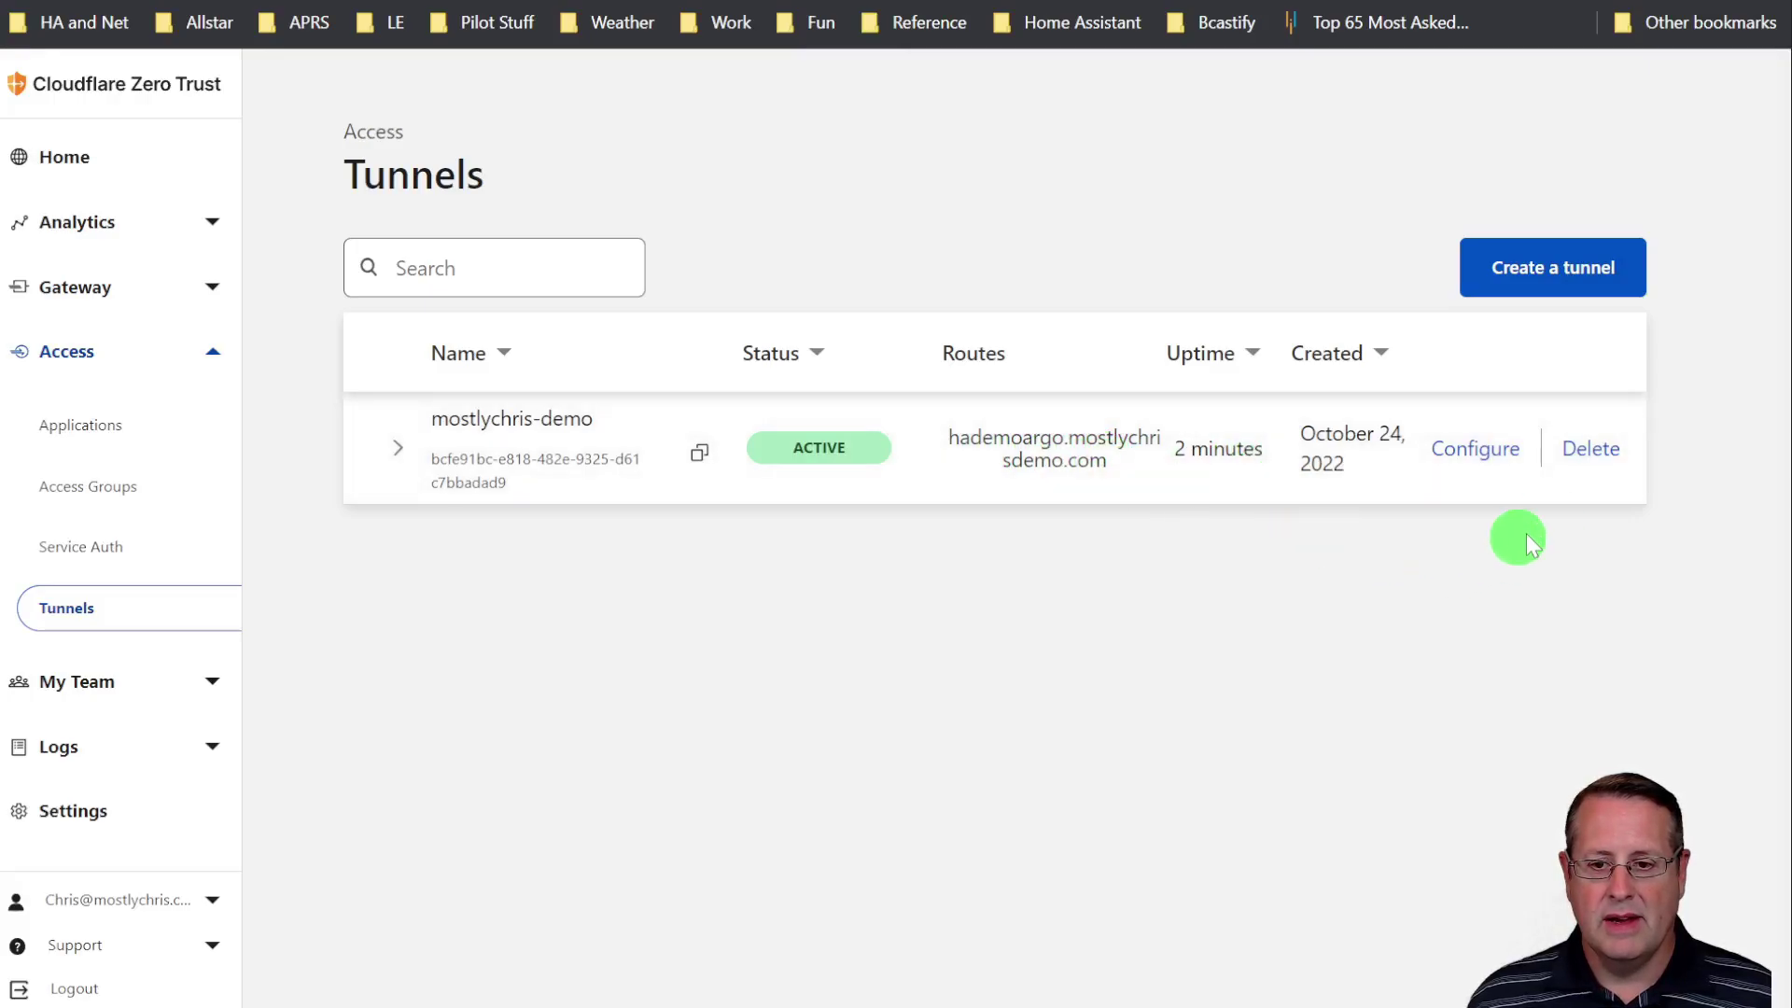
Step: Open the mostlychris-demo tunnel's configuration and review its name, environment and connector installation settings
{"action": "left_click", "coordinate": [1414, 464]}
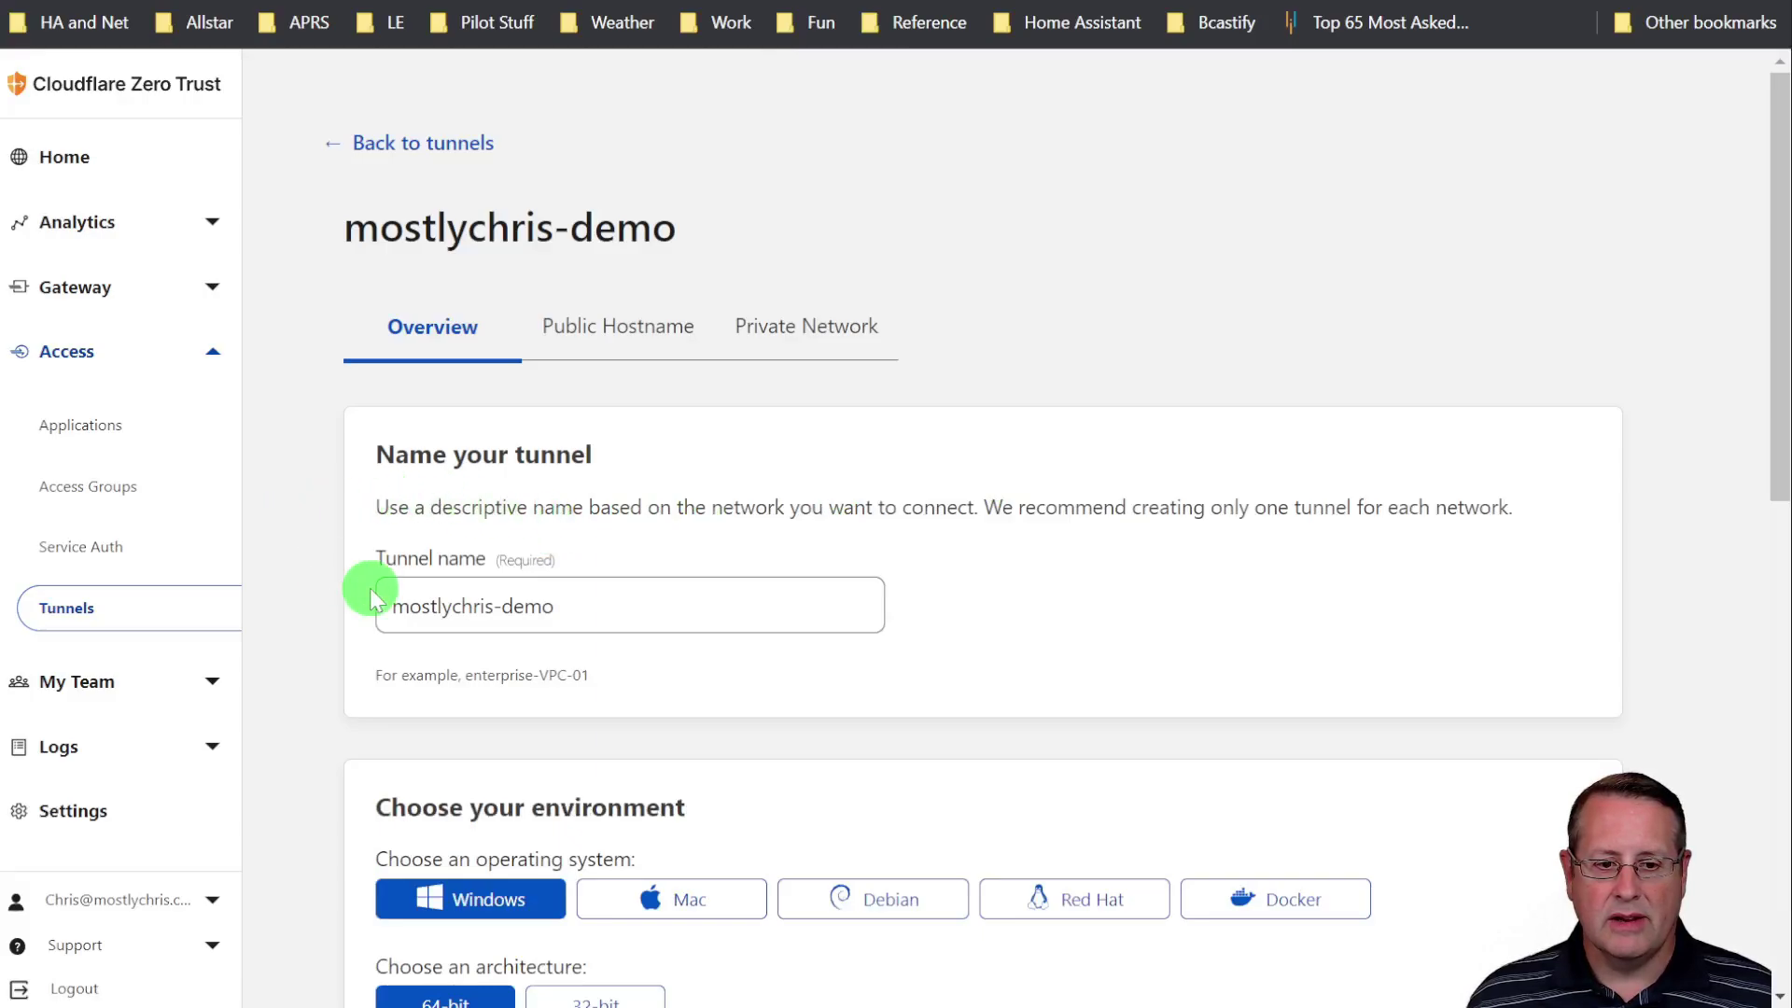
{"action": "scroll", "coordinate": [370, 588], "scroll_direction": "down", "scroll_amount": 10}
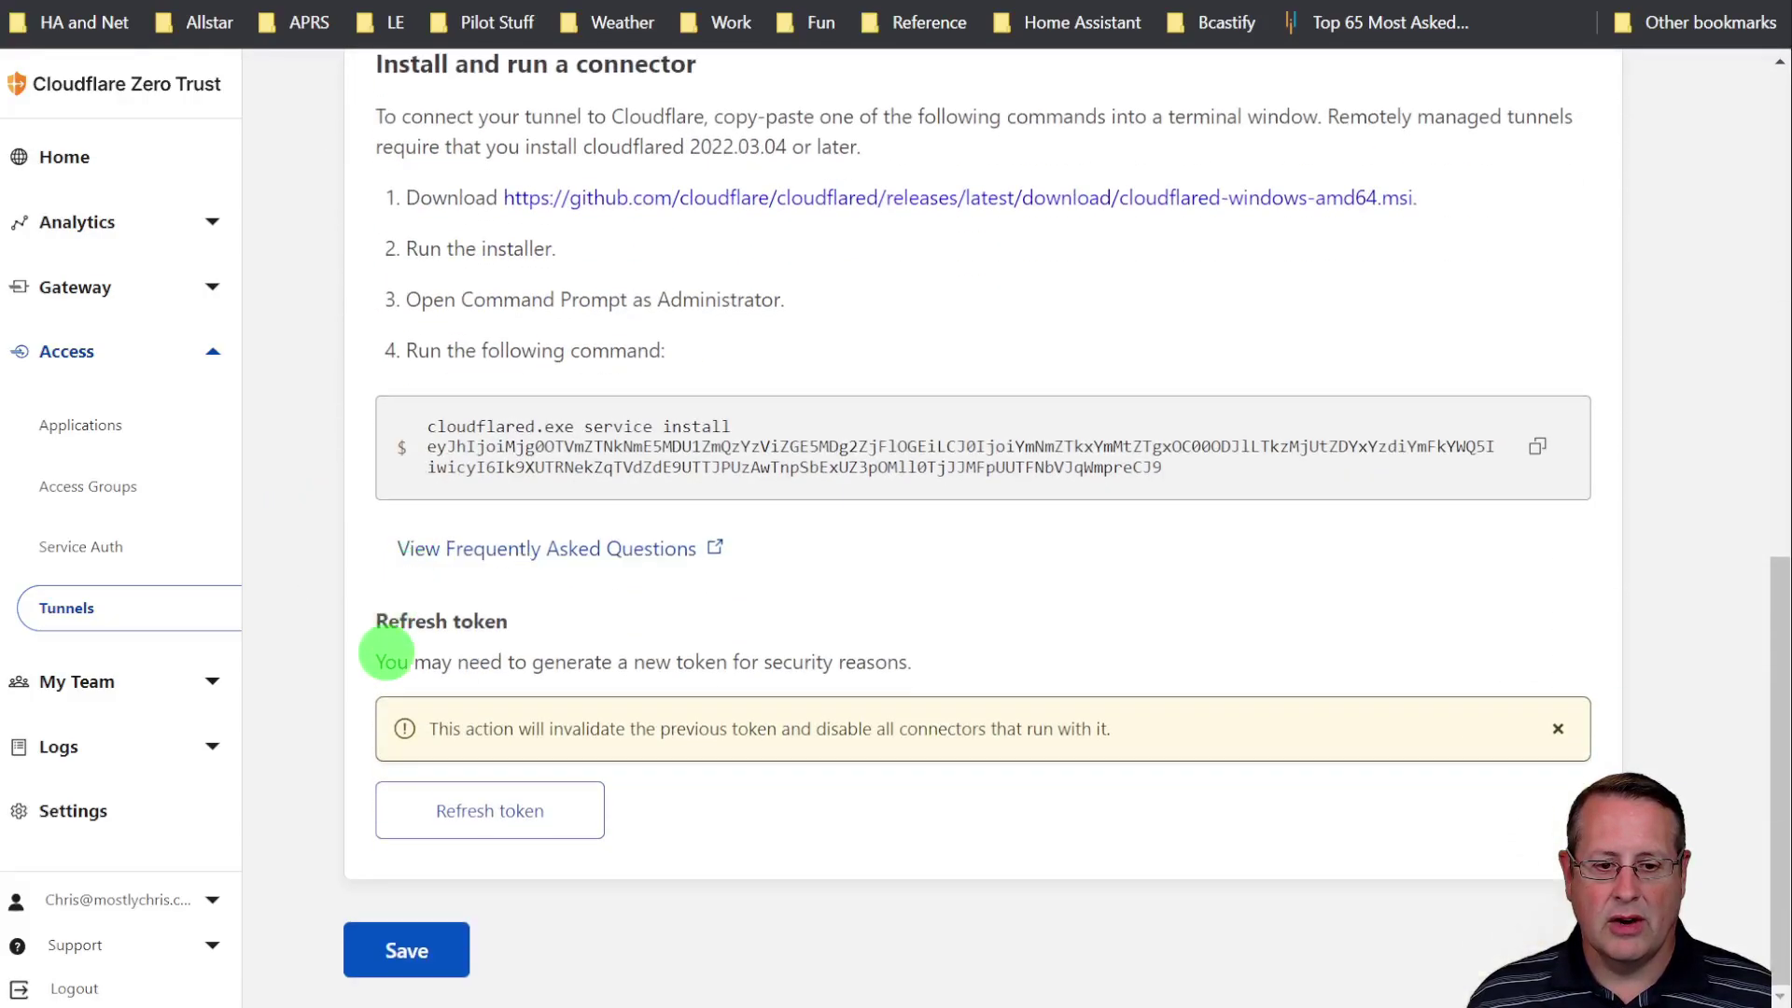
{"action": "scroll", "coordinate": [385, 658], "scroll_direction": "up", "scroll_amount": 10}
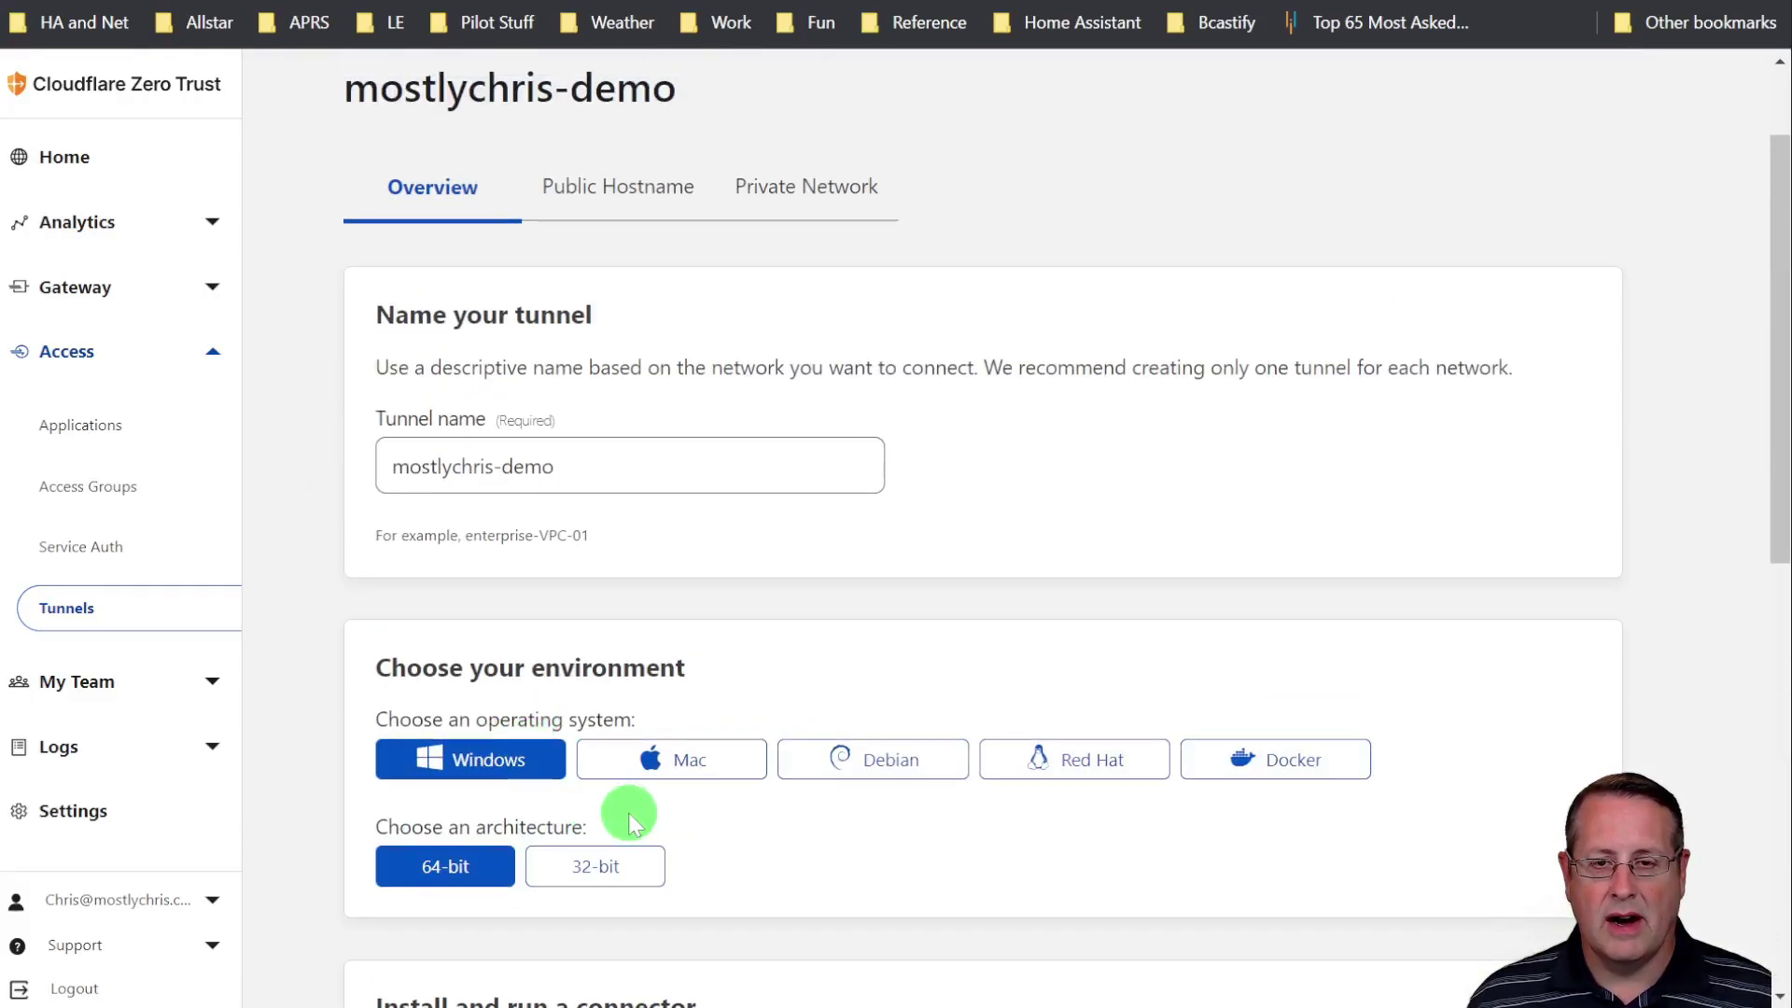
{"action": "scroll", "coordinate": [667, 822], "scroll_direction": "down", "scroll_amount": 5}
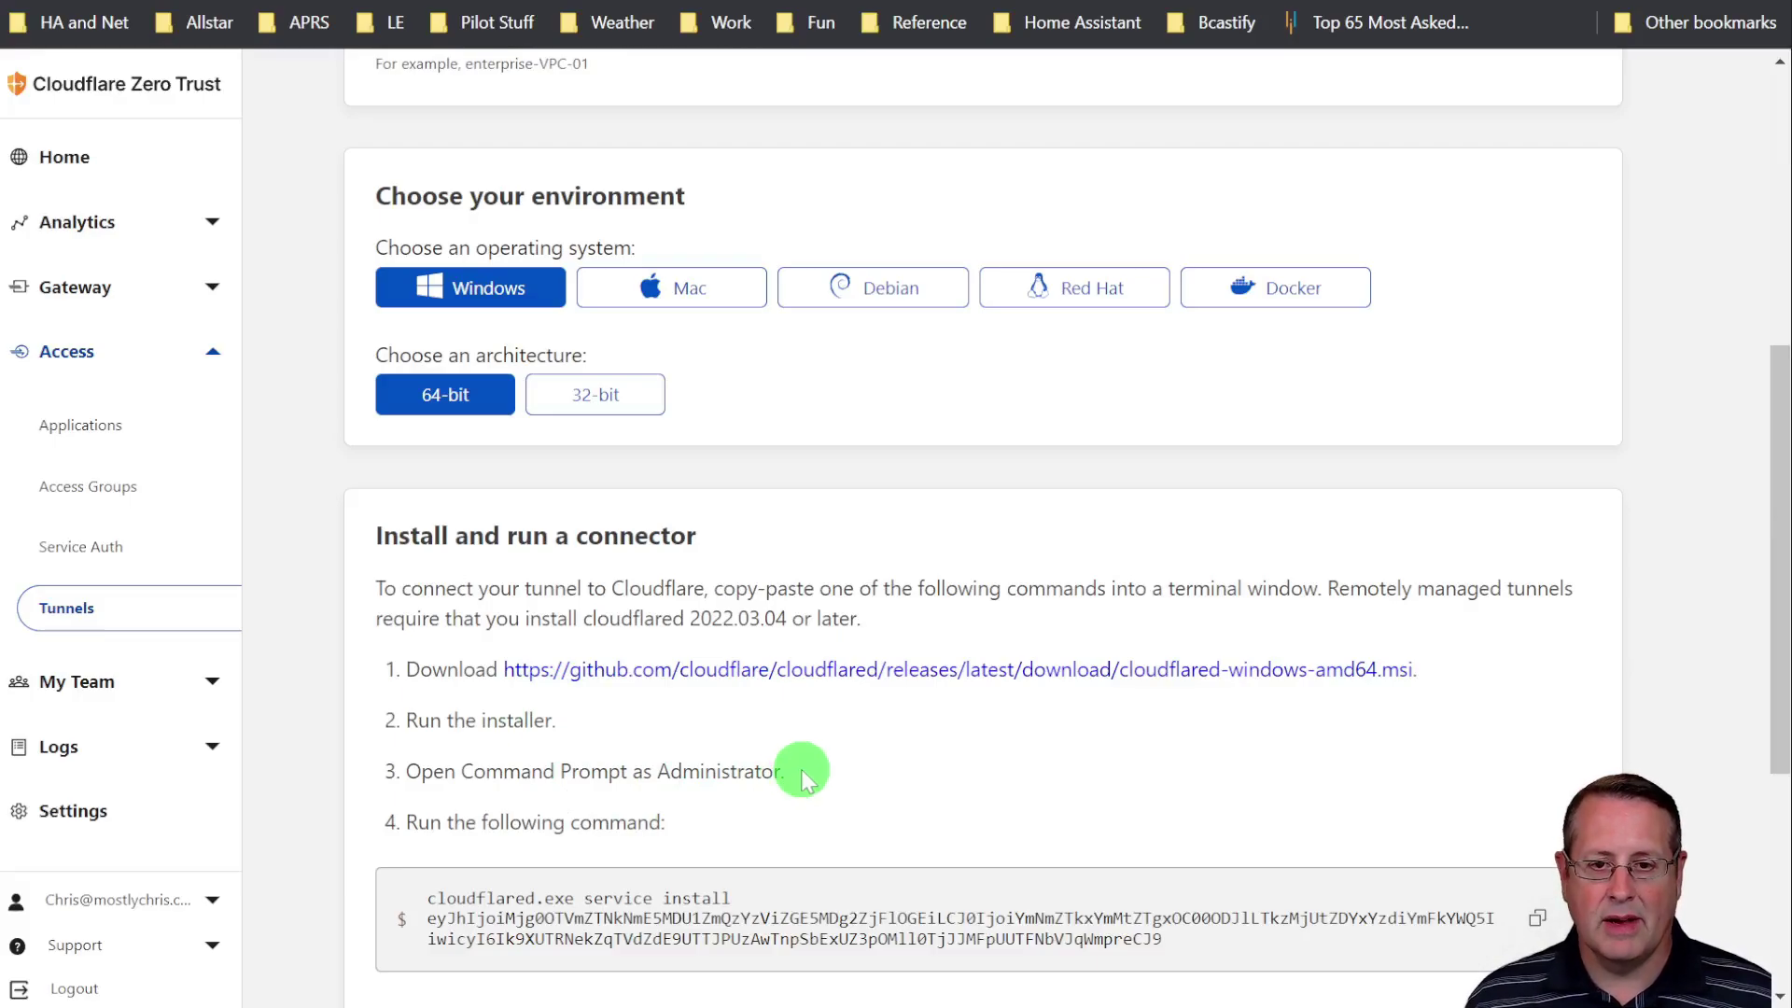
{"action": "scroll", "coordinate": [804, 775], "scroll_direction": "up", "scroll_amount": 6}
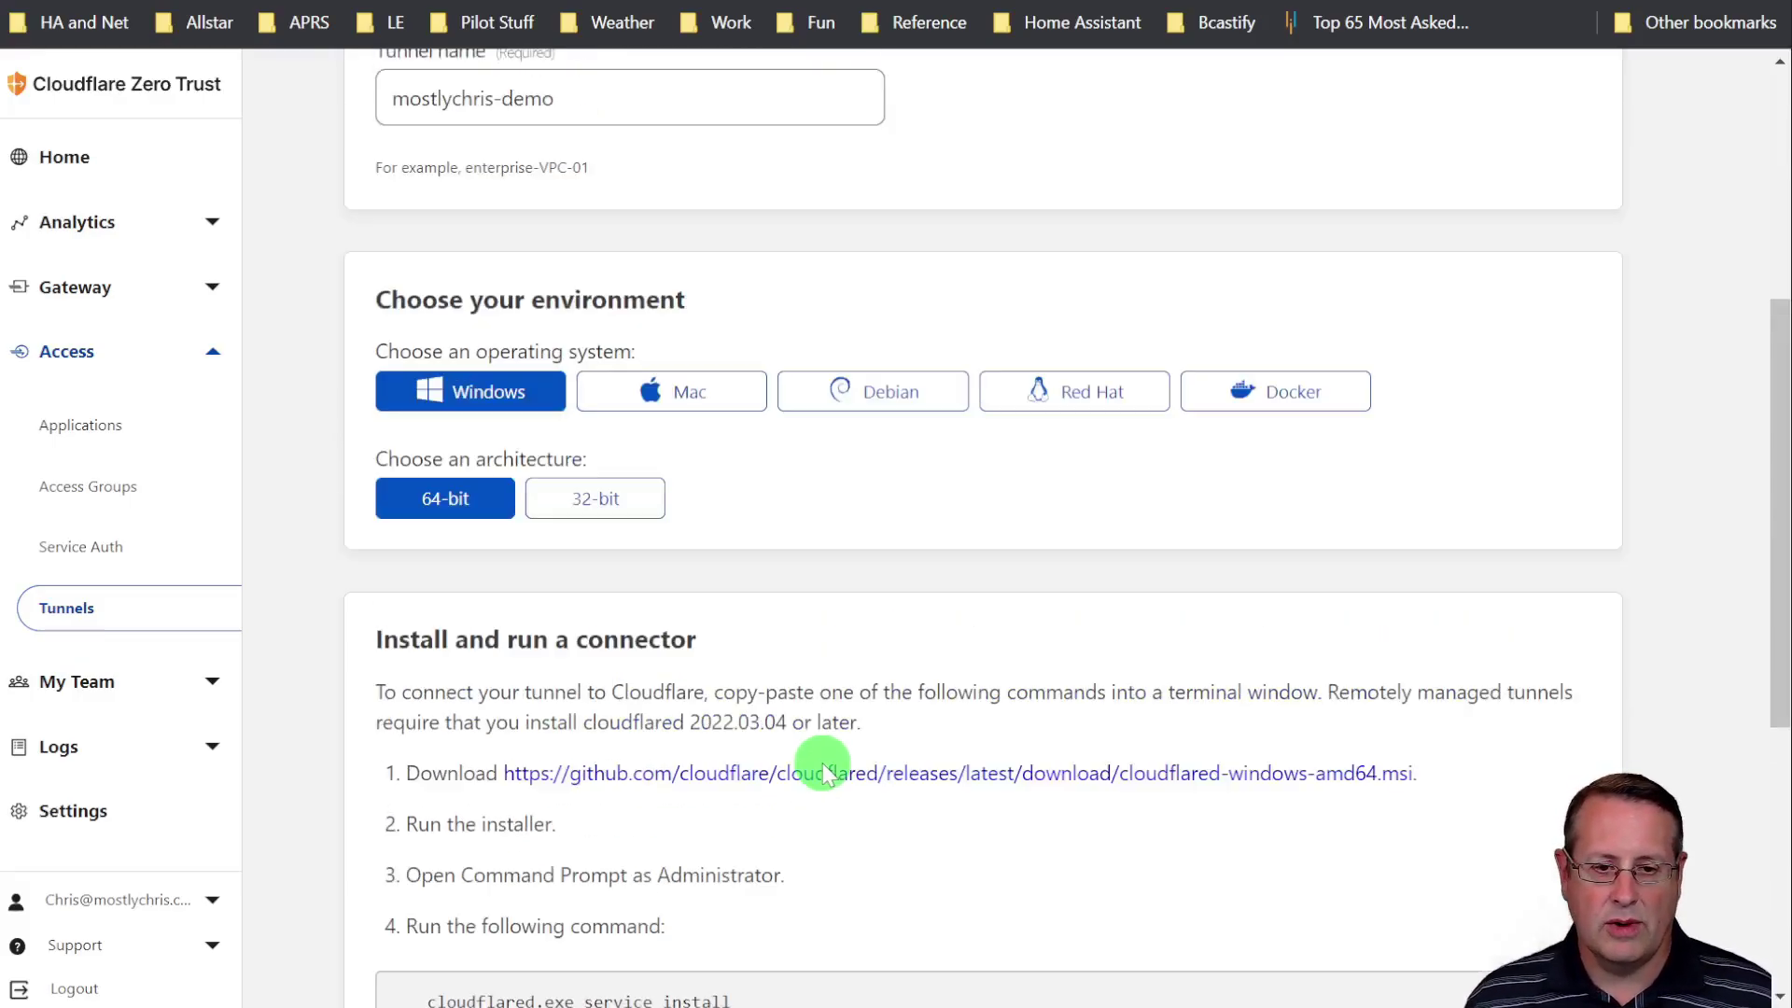
Step: View the tunnel's public hostnames, check the hademoargo.mostlychrisdemo.com site in the browser and return to the hostname list
{"action": "left_click", "coordinate": [618, 329]}
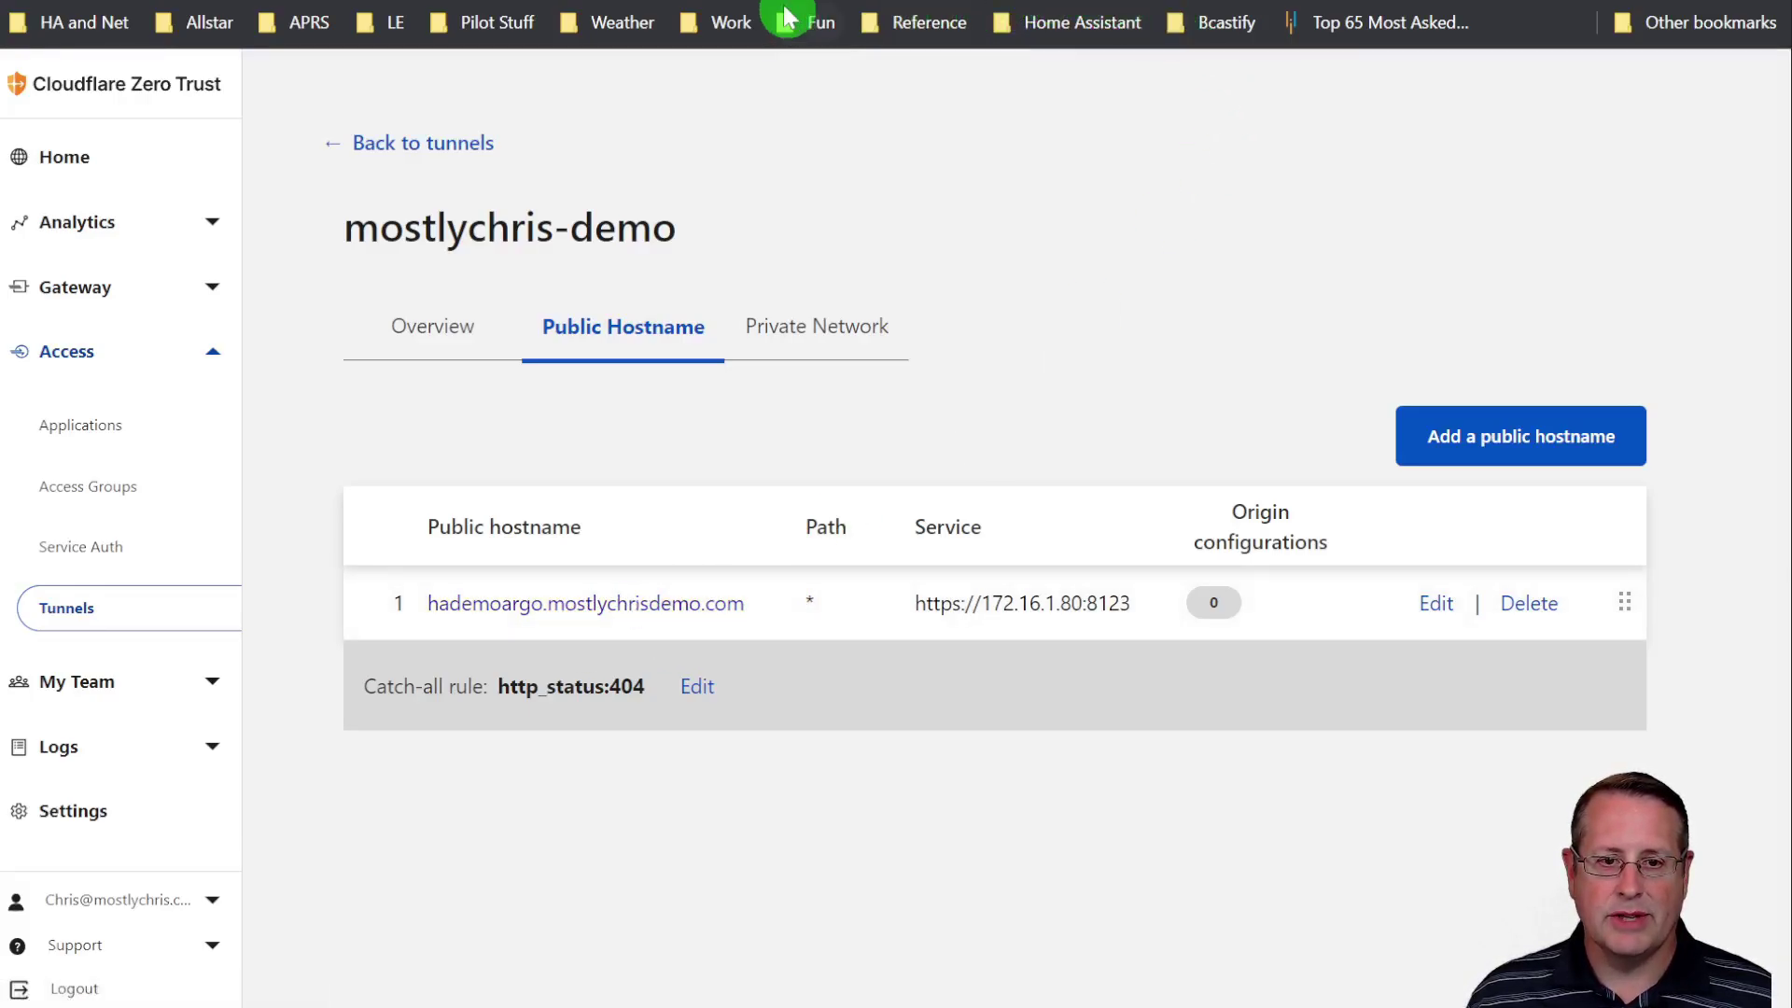
{"action": "left_click", "coordinate": [710, 0]}
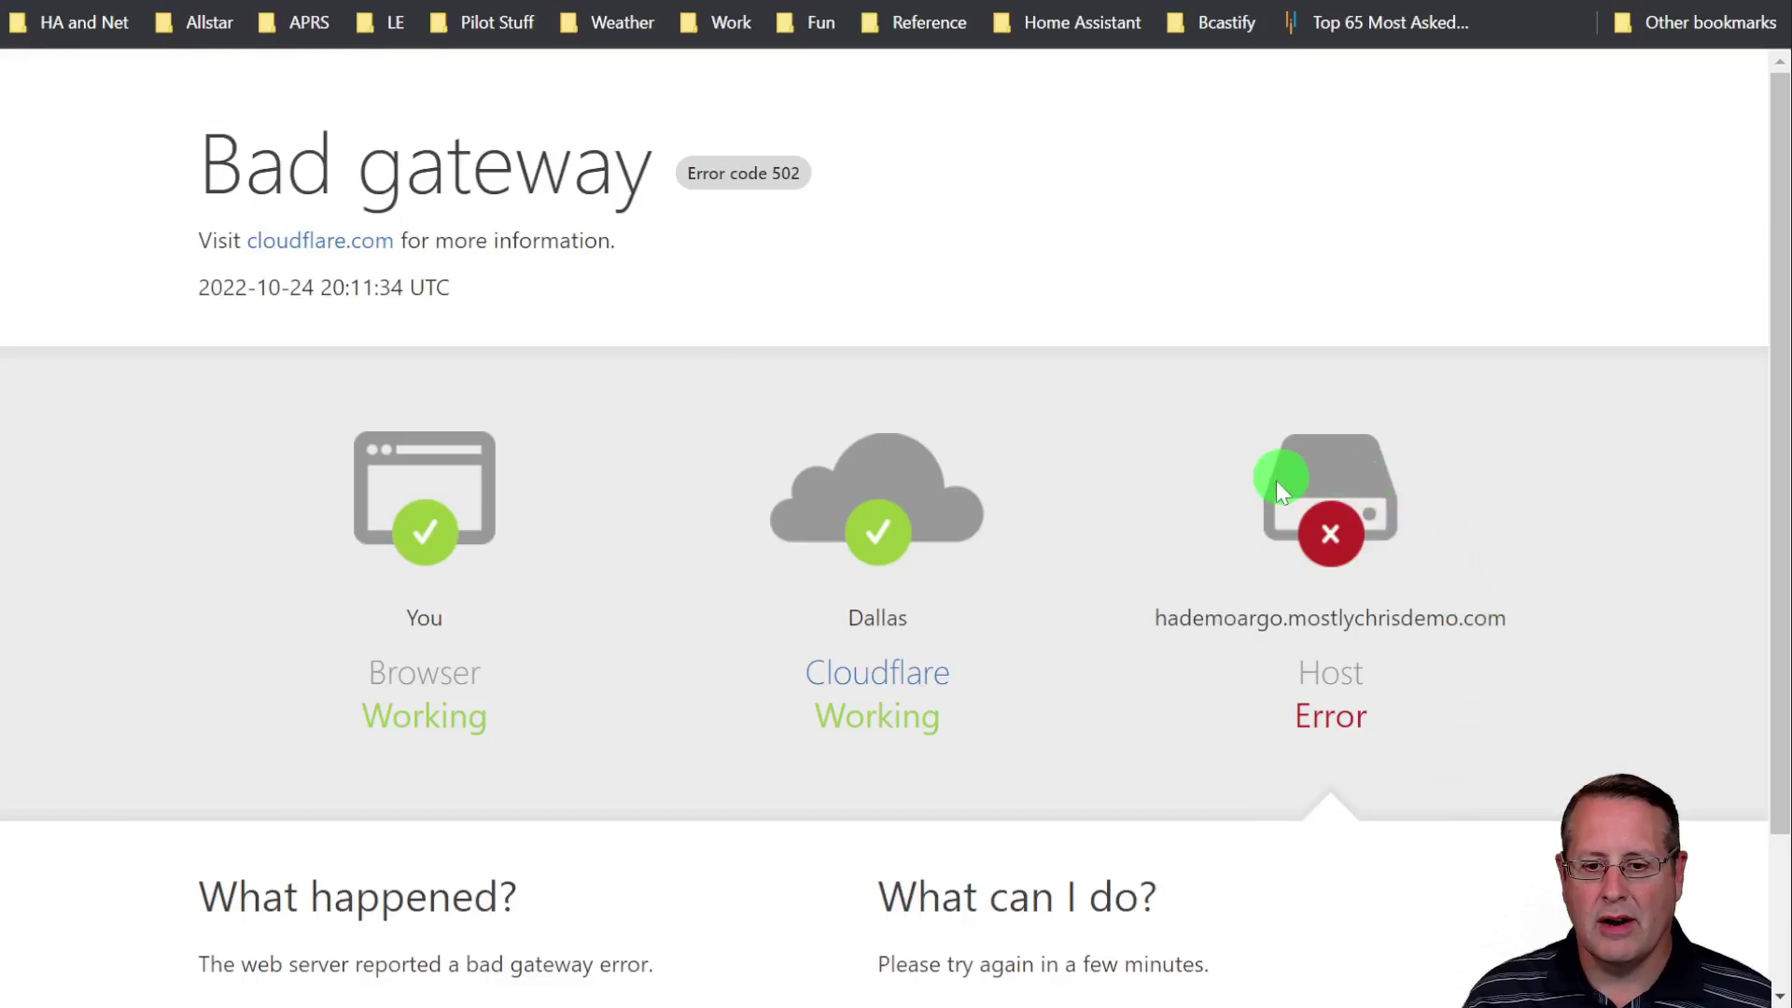
{"action": "left_click", "coordinate": [530, 2]}
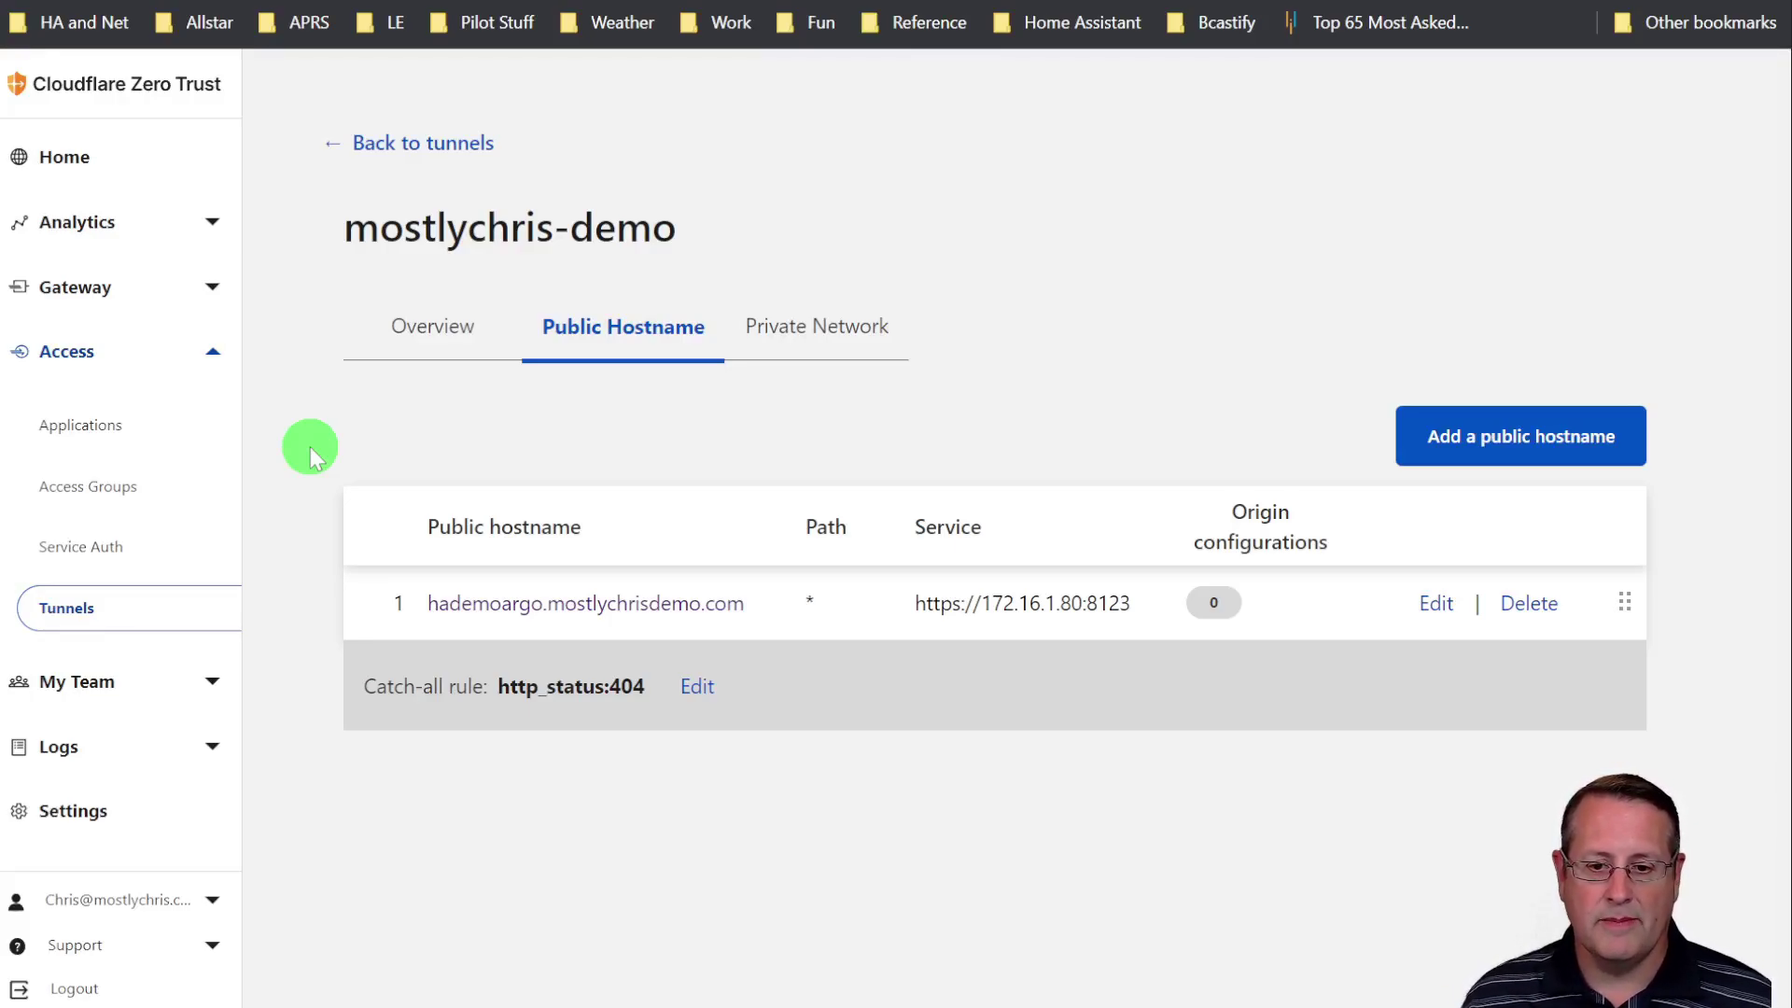
Step: Edit the hademoargo.mostlychrisdemo.com hostname to enable No TLS Verify in its additional TLS settings and save it
{"action": "left_click", "coordinate": [1437, 607]}
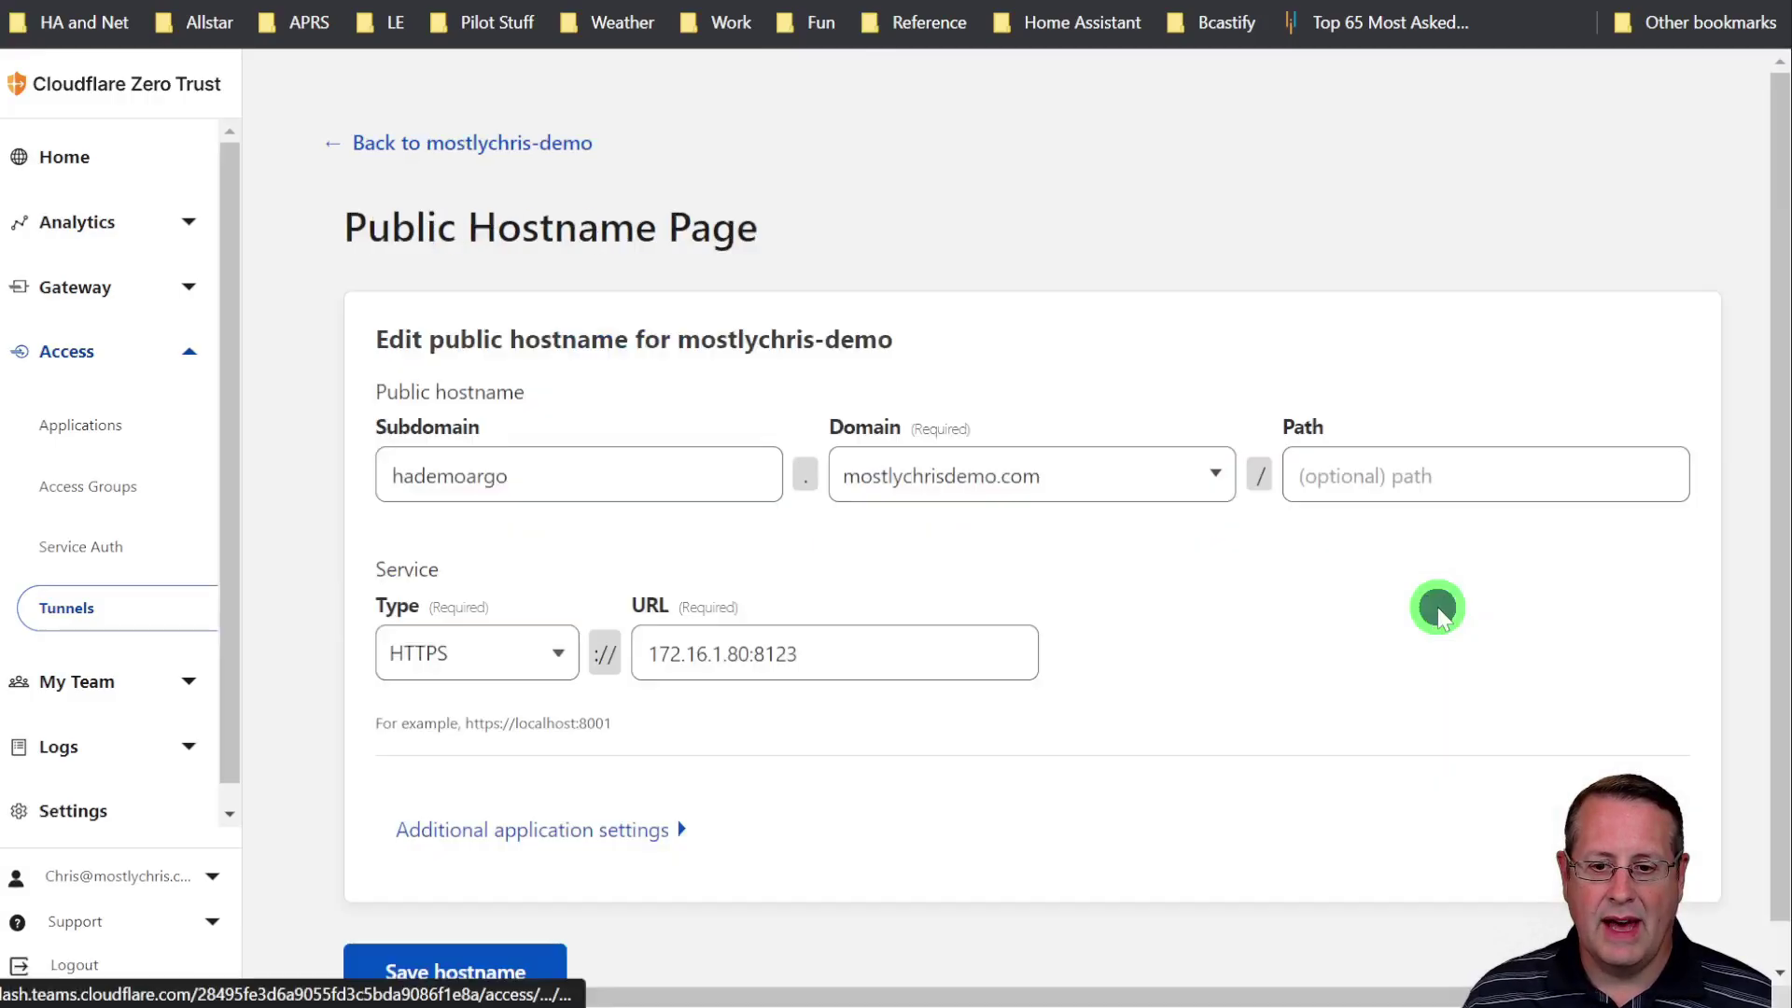
{"action": "scroll", "coordinate": [1054, 532], "scroll_direction": "down", "scroll_amount": 1}
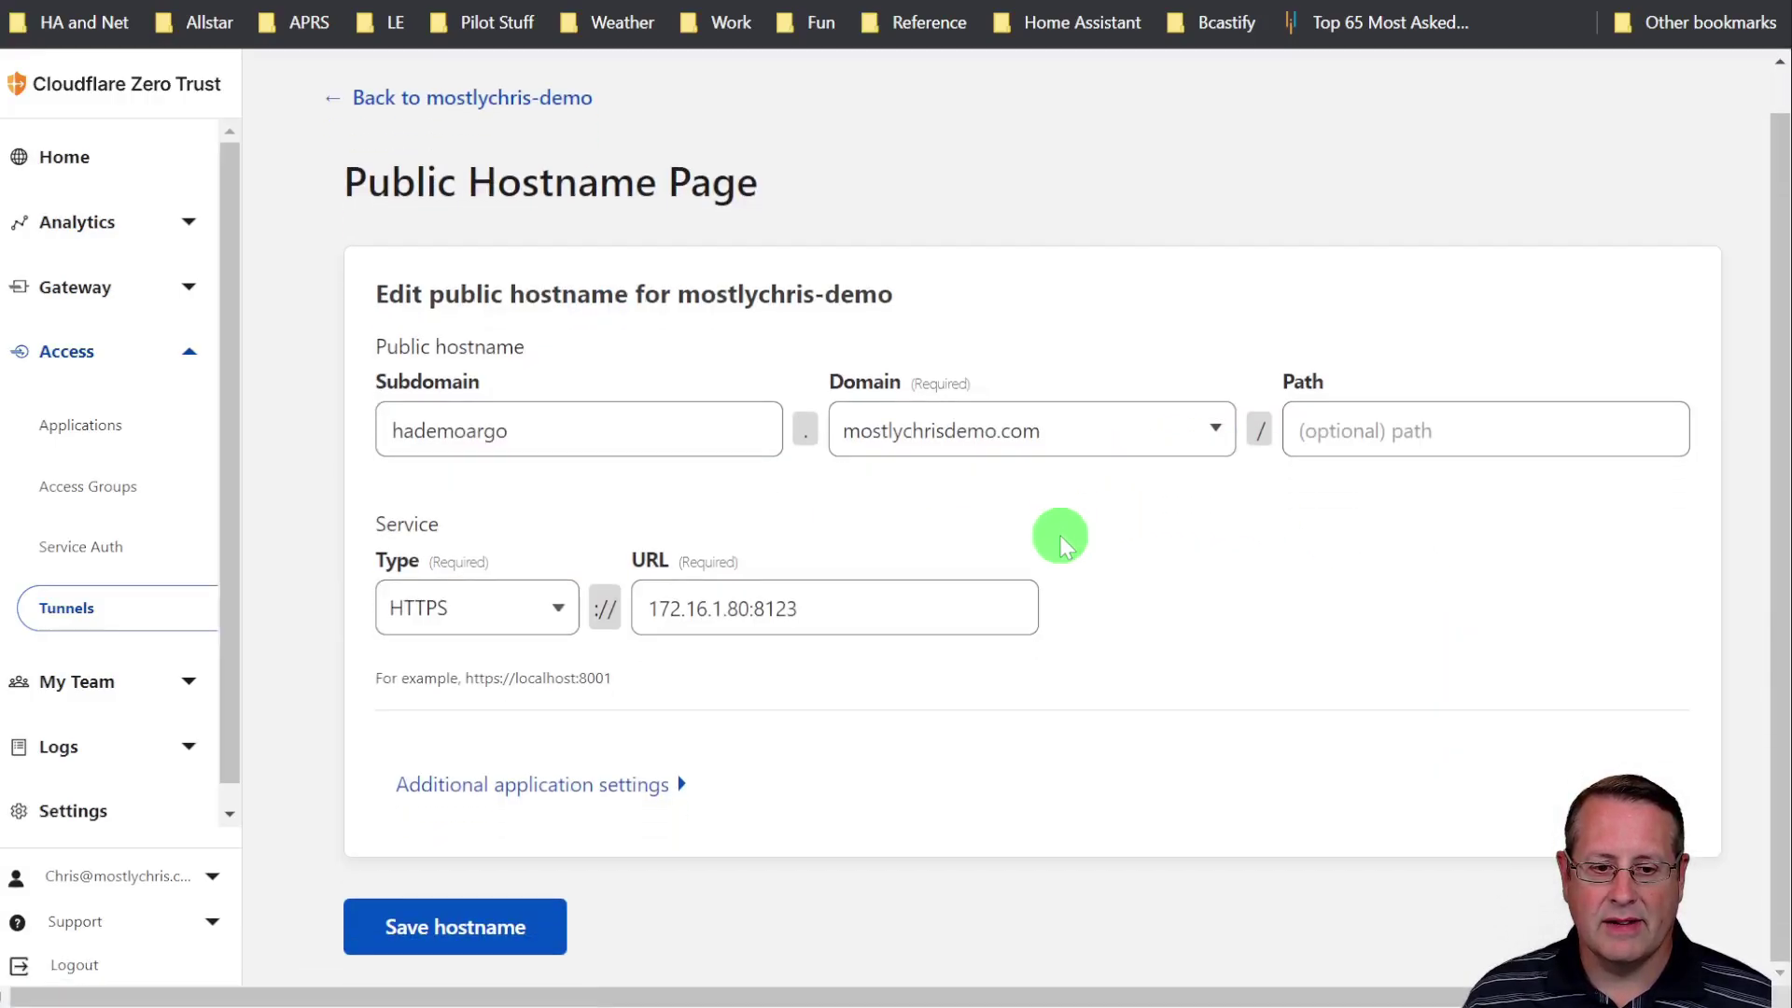
{"action": "left_click", "coordinate": [529, 804]}
{"action": "scroll", "coordinate": [416, 628], "scroll_direction": "down", "scroll_amount": 3}
{"action": "left_click", "coordinate": [412, 618]}
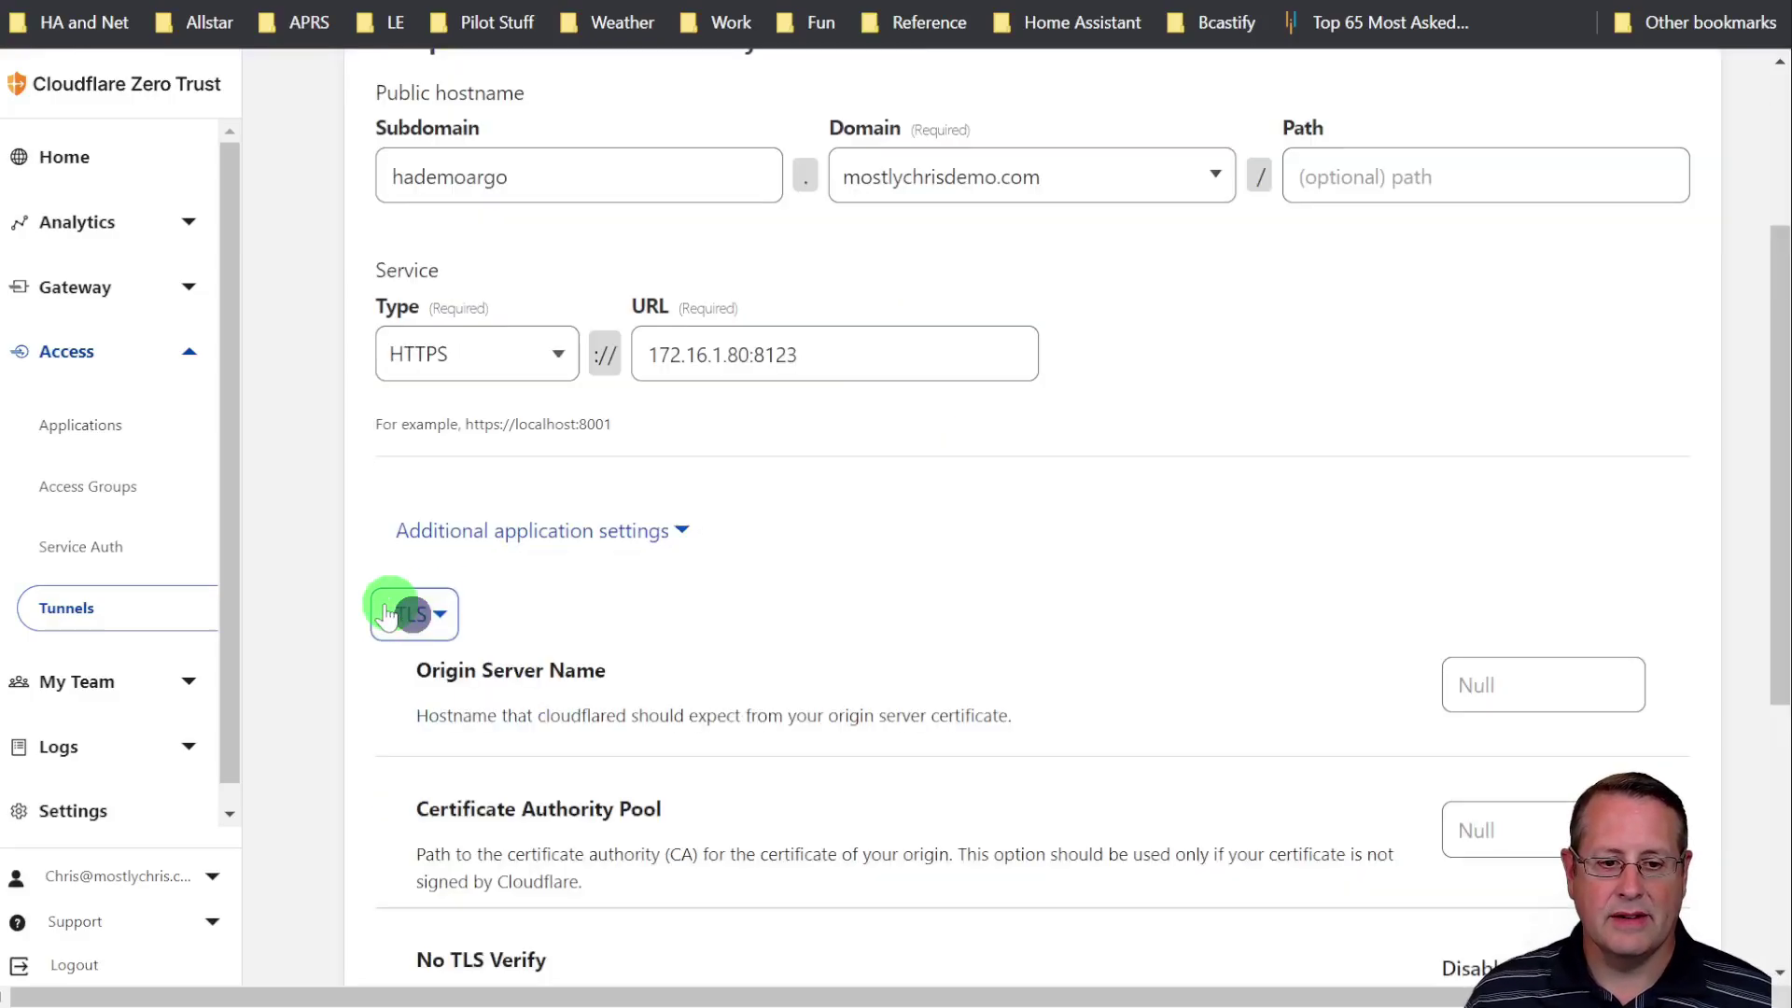
{"action": "scroll", "coordinate": [328, 620], "scroll_direction": "down", "scroll_amount": 3}
{"action": "scroll", "coordinate": [434, 672], "scroll_direction": "down", "scroll_amount": 3}
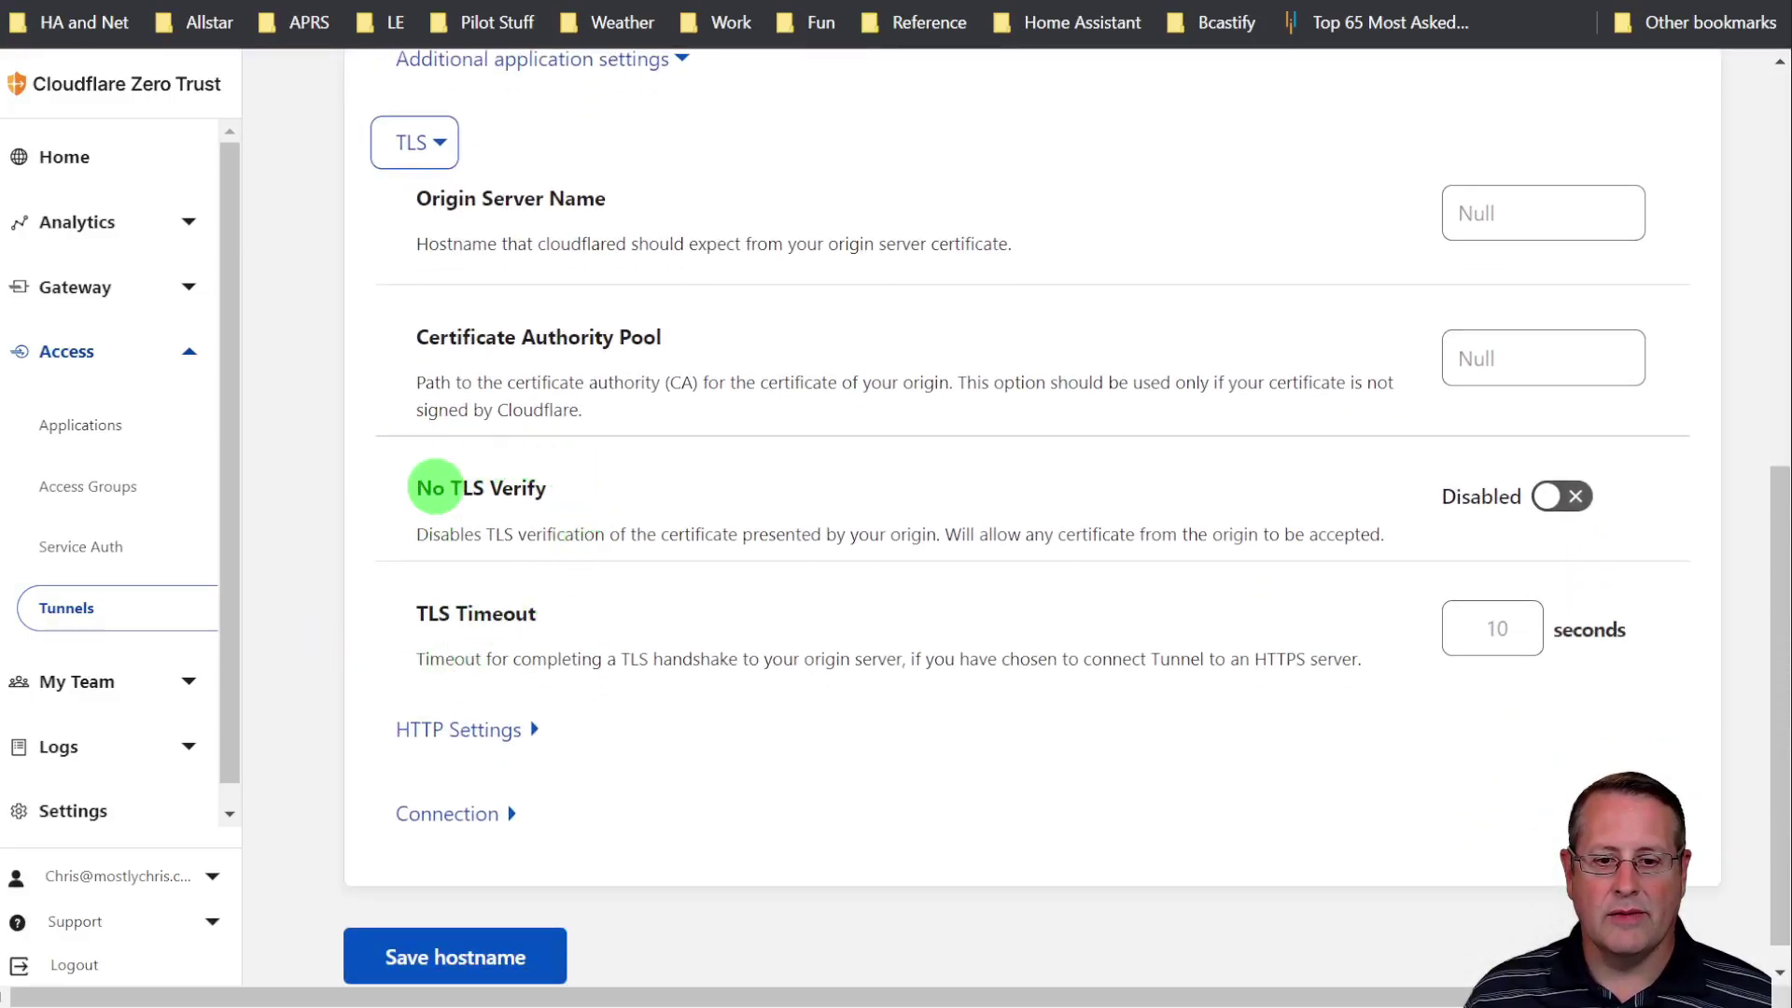
{"action": "left_click", "coordinate": [1561, 497]}
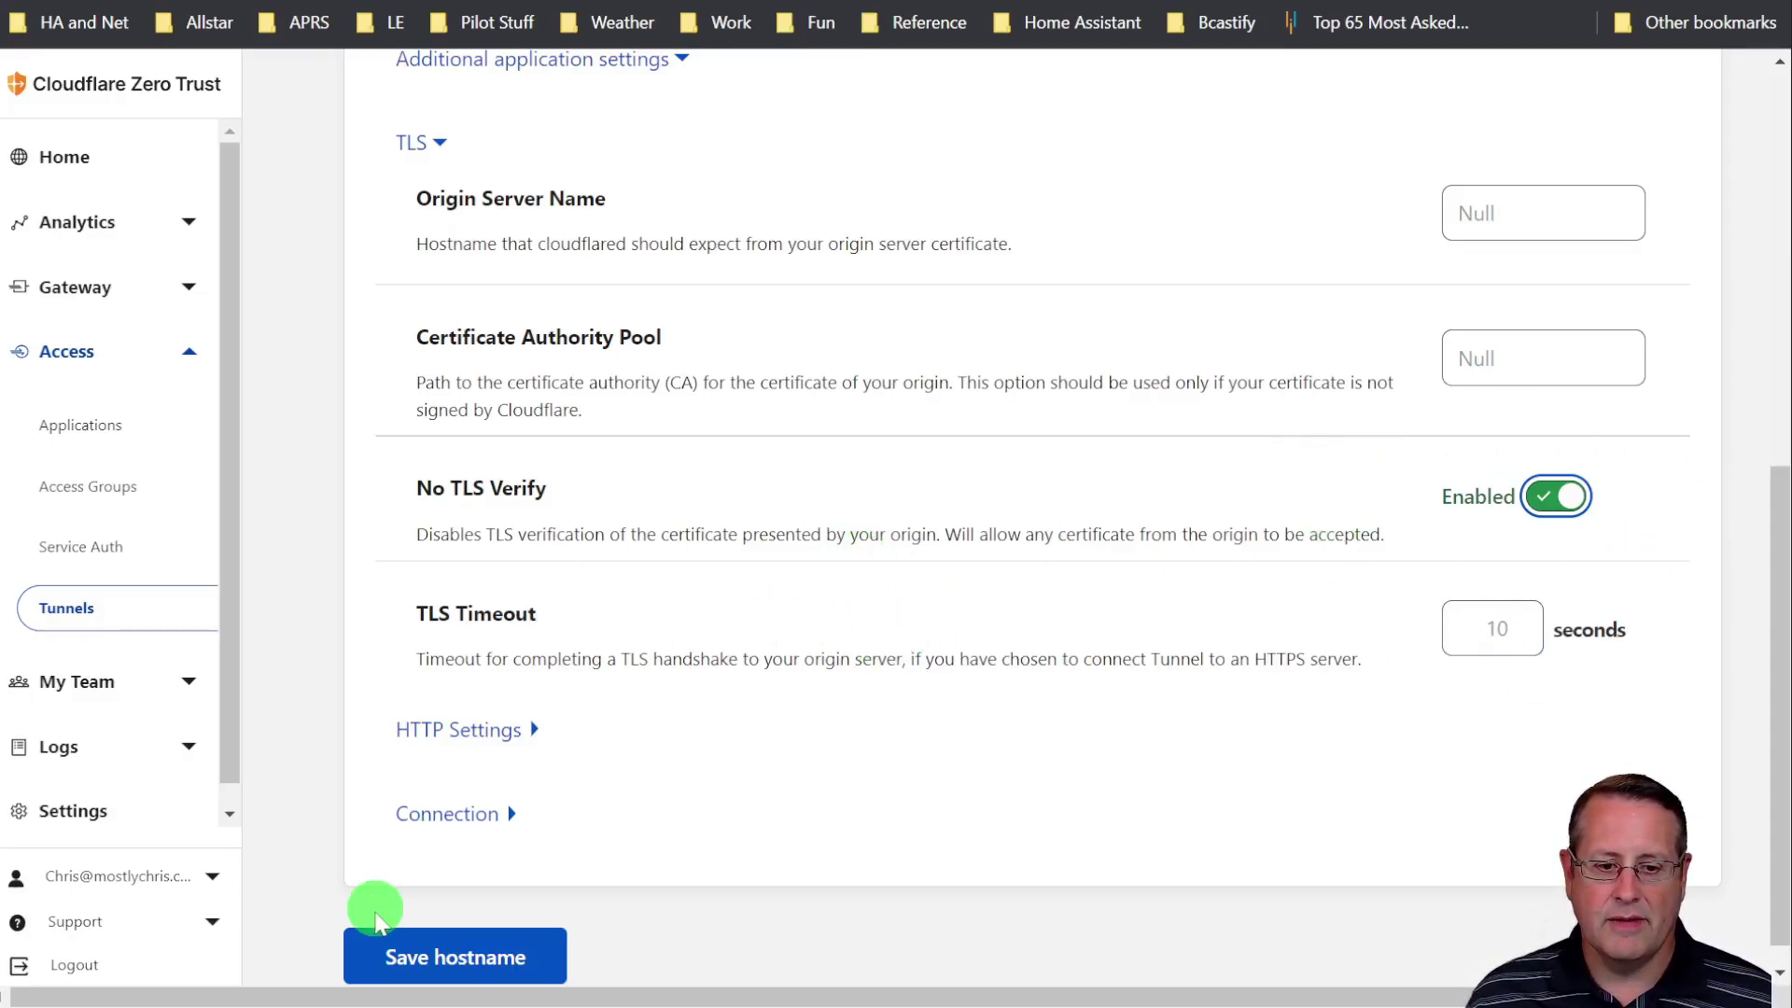
{"action": "left_click", "coordinate": [422, 965]}
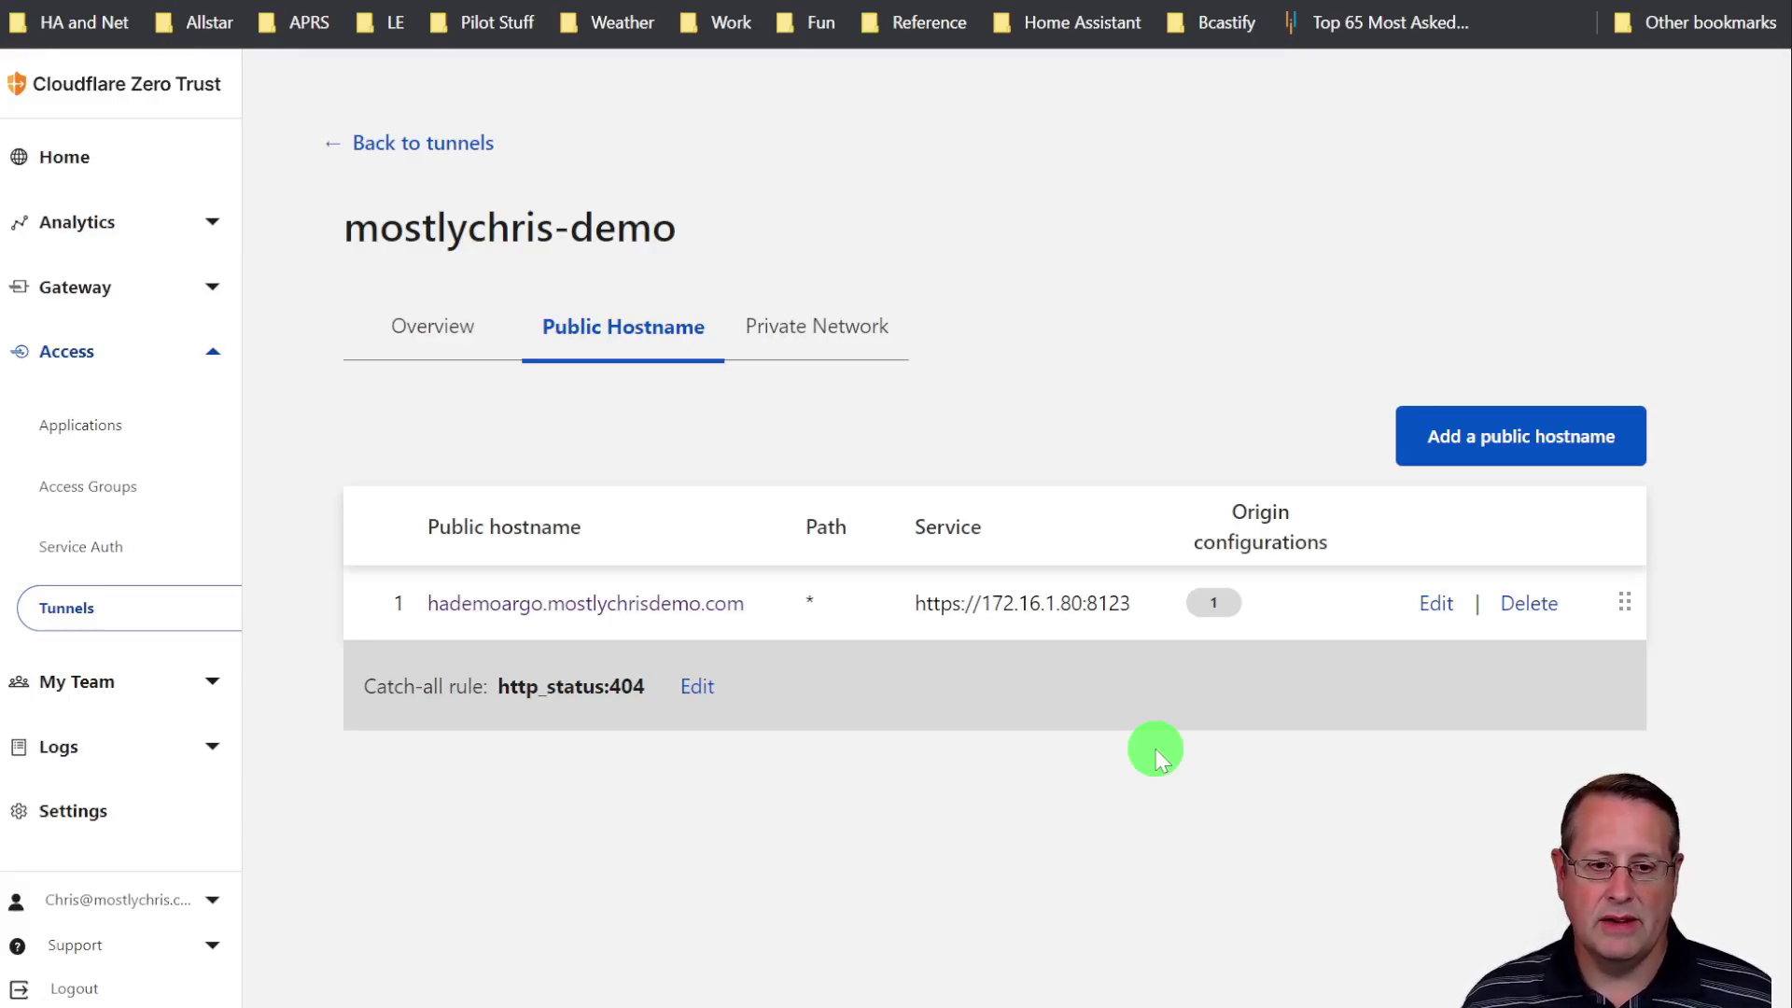
Step: Reload the hademoargo.mostlychrisdemo.com site and log in to Home Assistant with the username and account password, choosing to stay logged in
{"action": "left_click", "coordinate": [752, 3]}
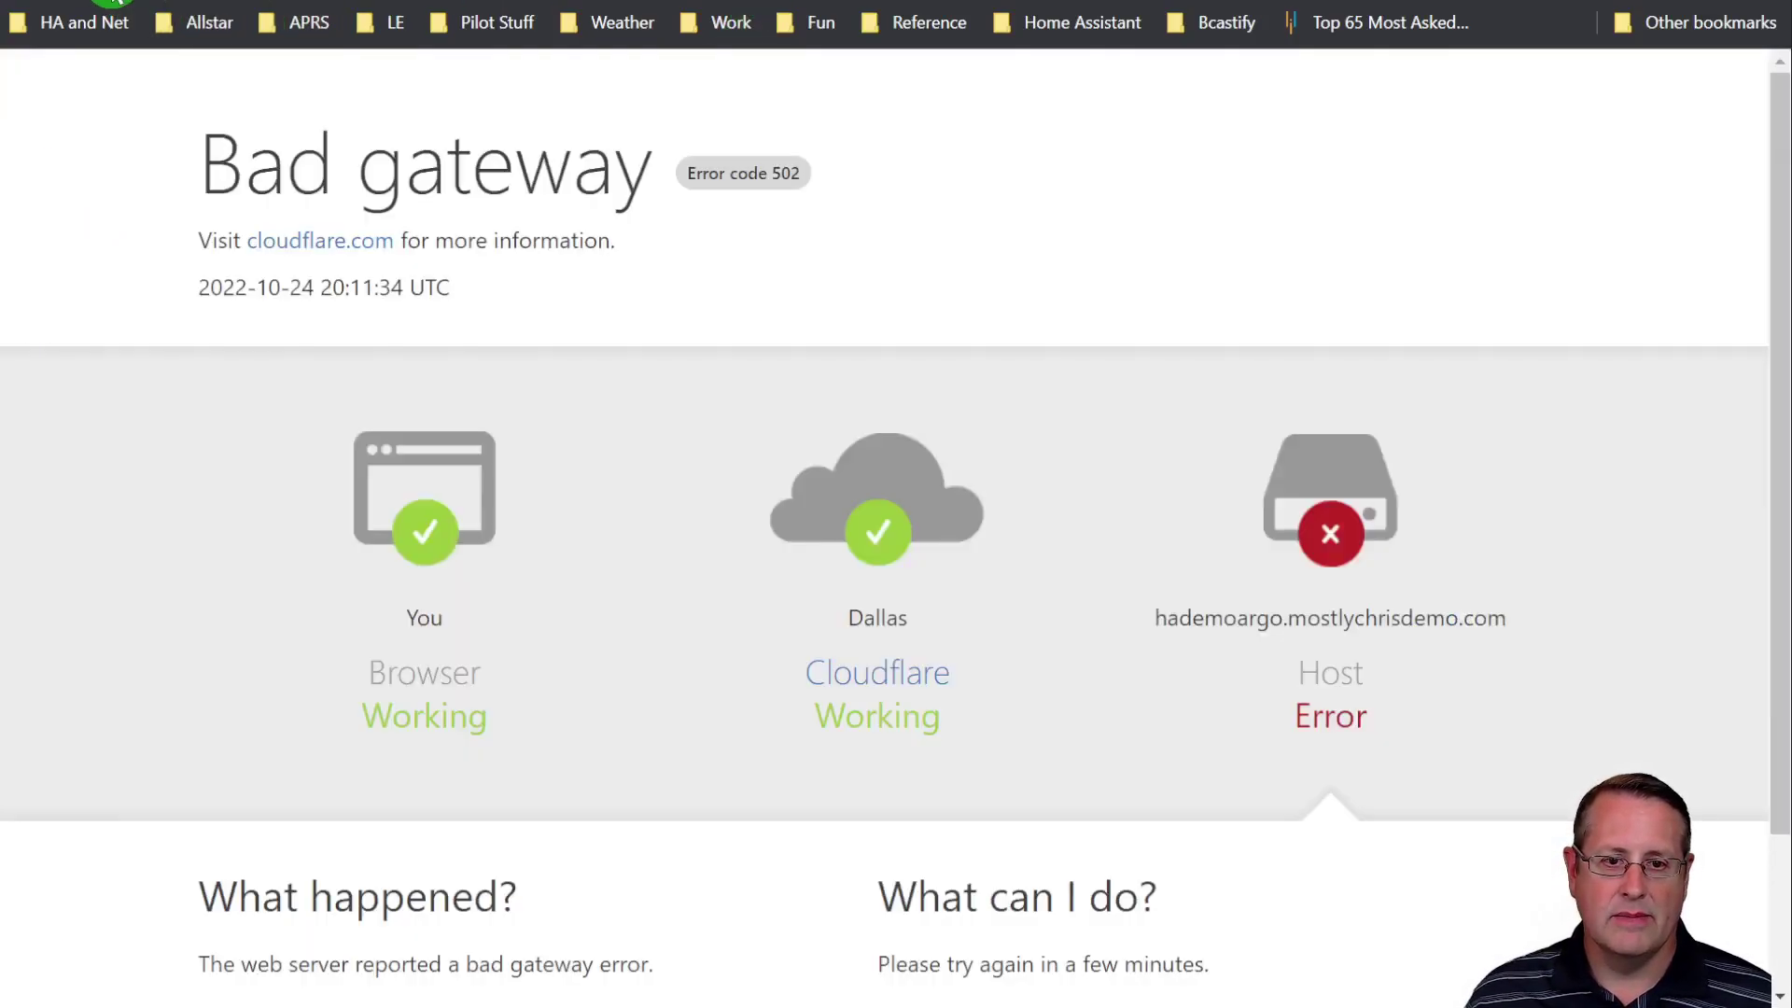
{"action": "left_click", "coordinate": [112, 3]}
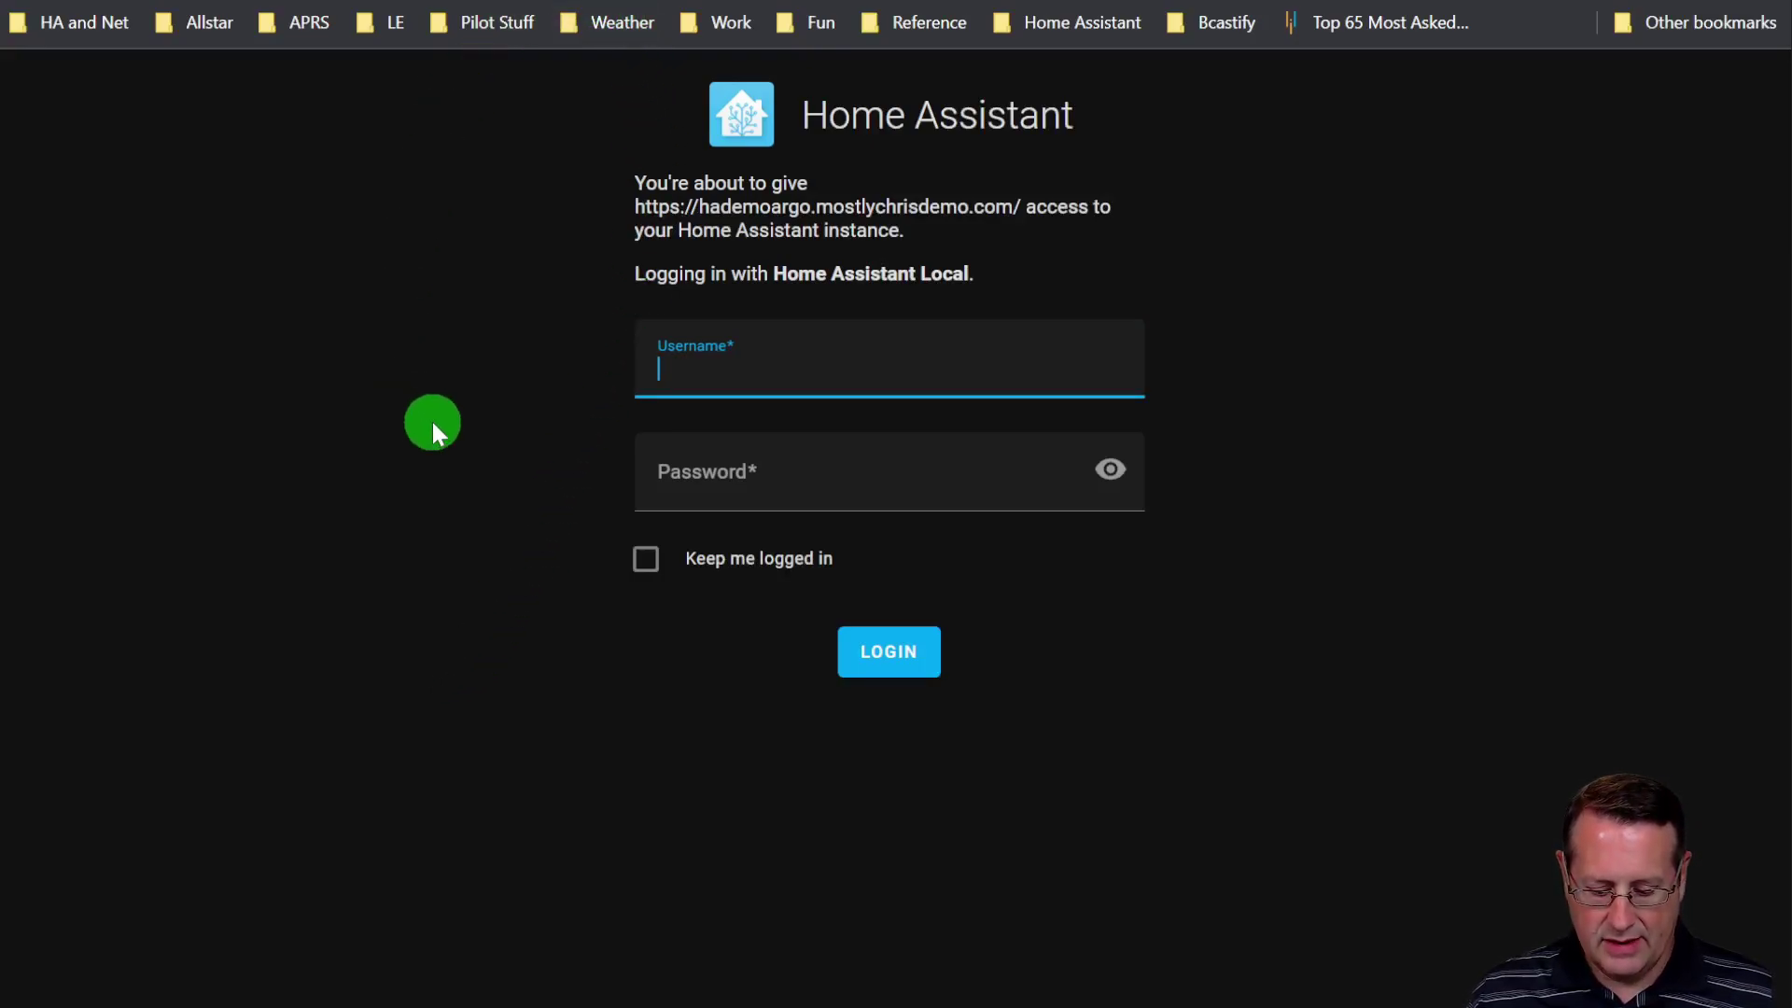
{"action": "type", "text": "chris"}
{"action": "key", "text": "Tab"}
{"action": "type", "text": "********"}
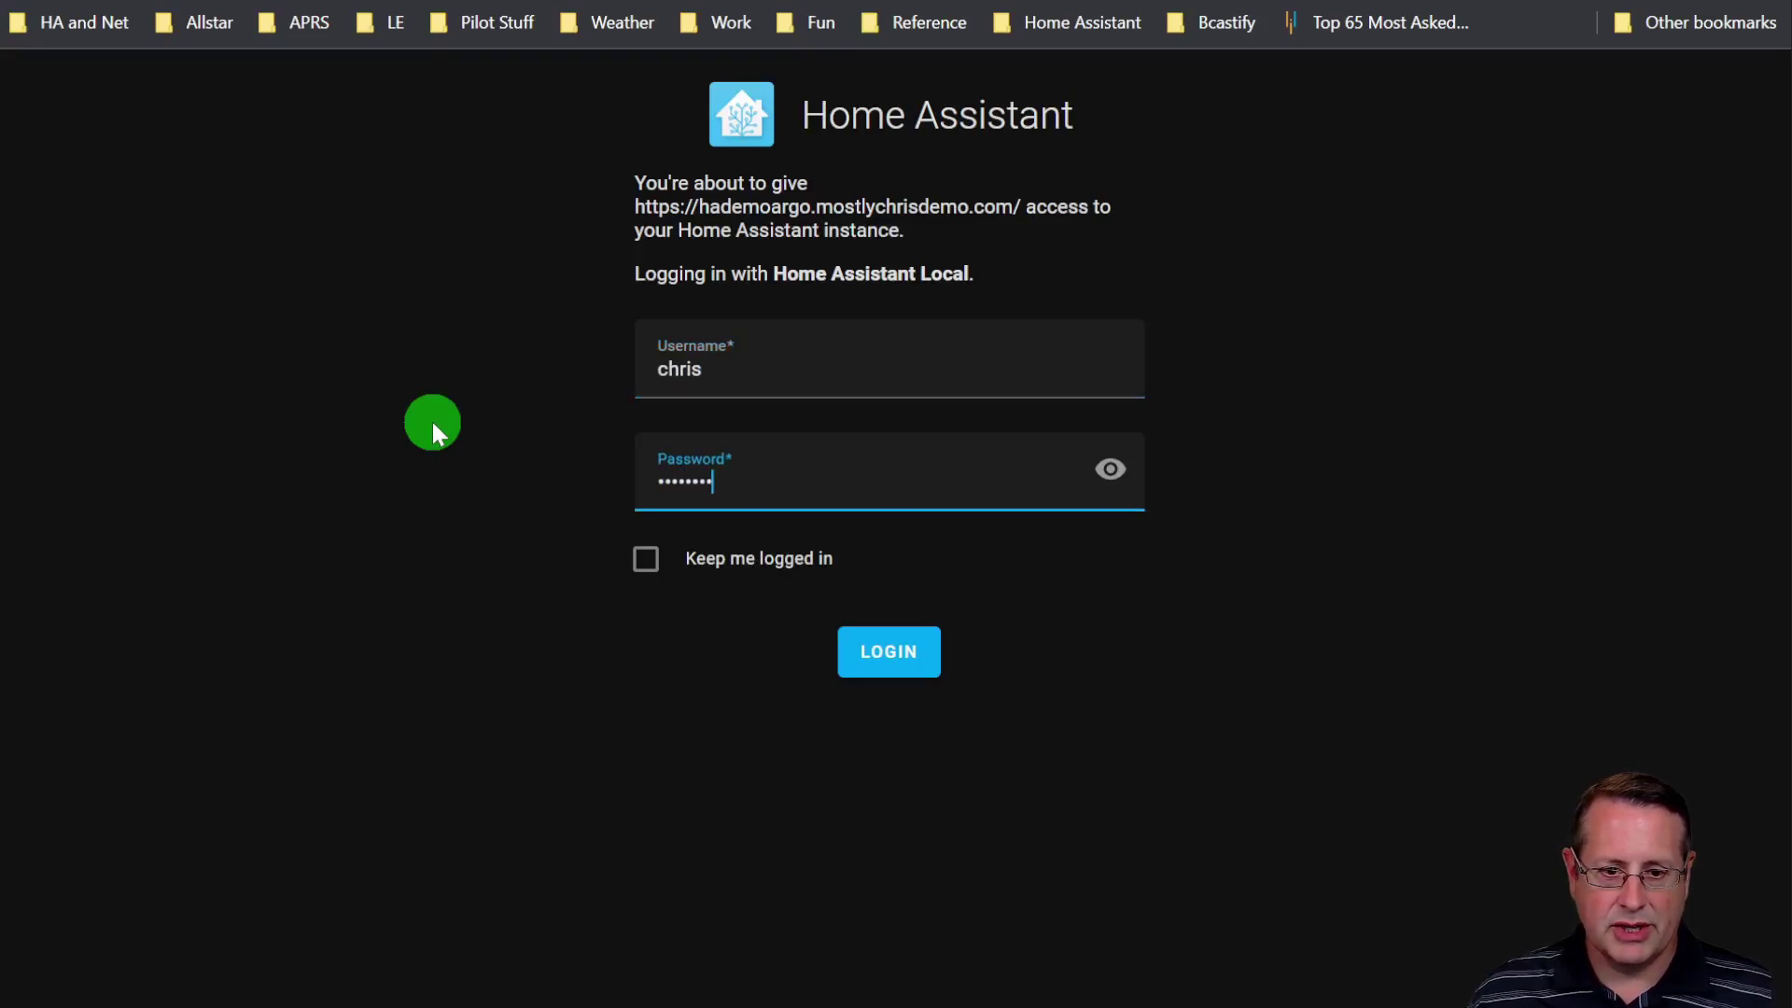
{"action": "left_click", "coordinate": [696, 558]}
{"action": "left_click", "coordinate": [933, 651]}
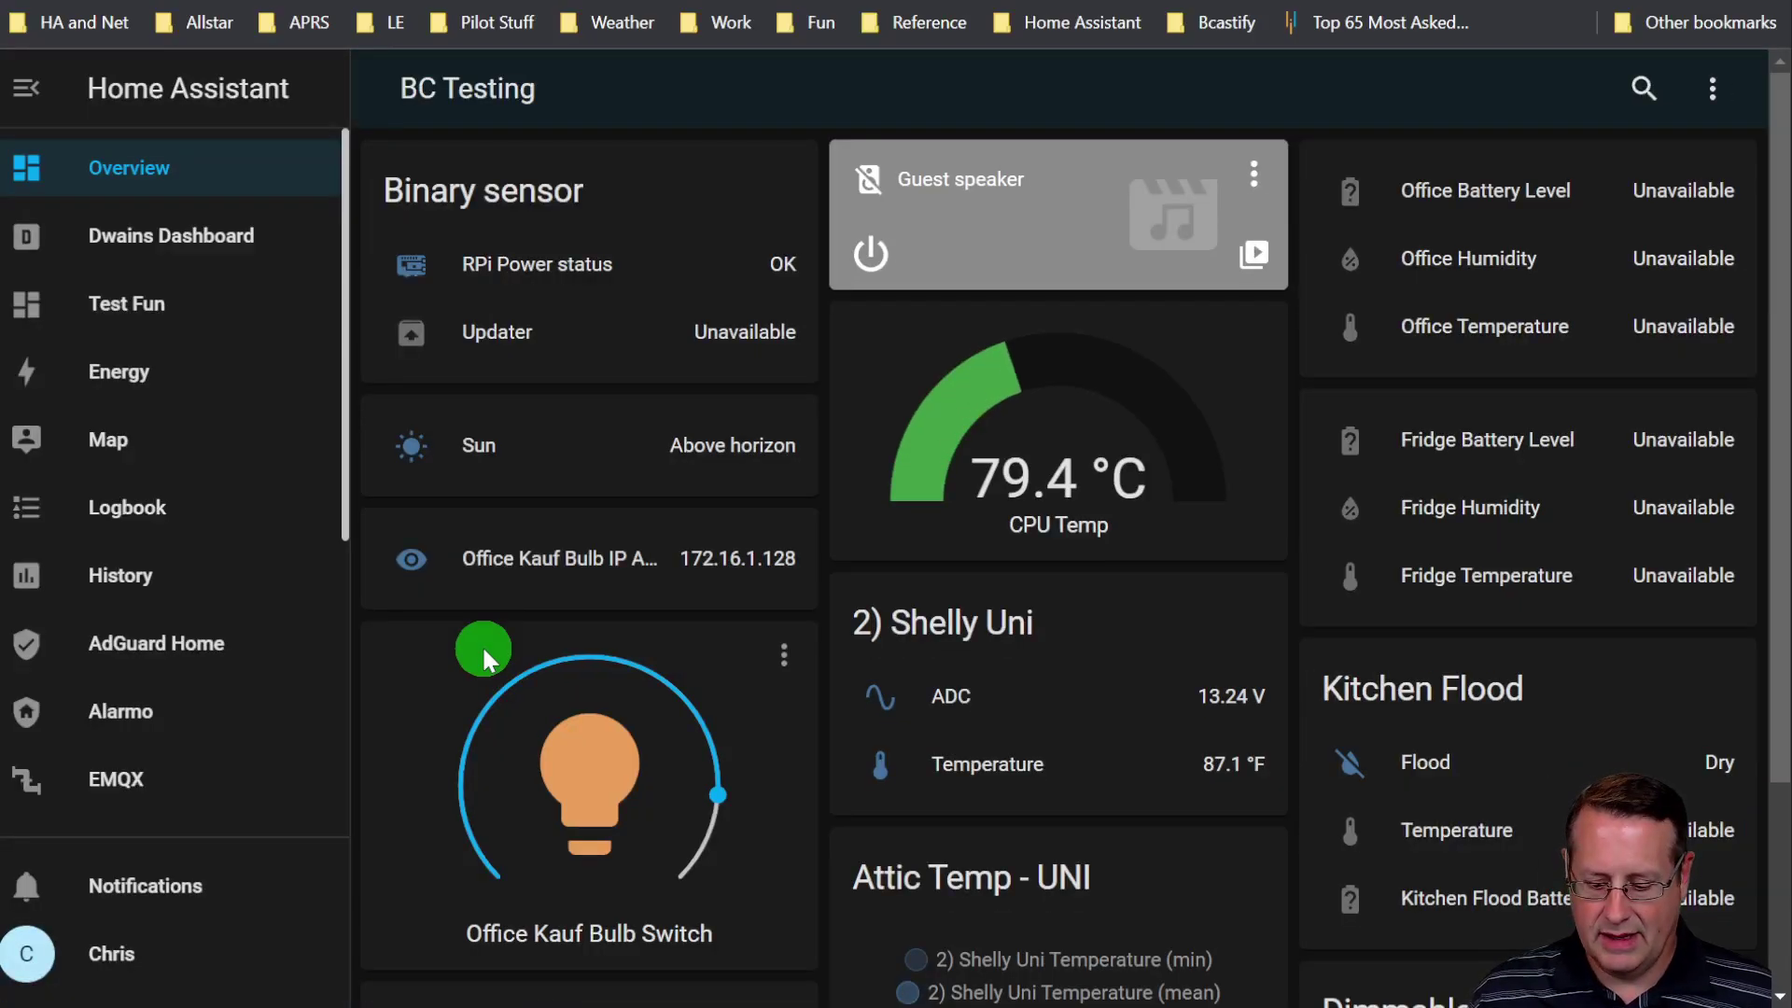
Step: Open the Home Assistant terminal, enlarge its text and change to the config directory
{"action": "key", "text": "ctrl+minus"}
{"action": "key", "text": "ctrl+minus"}
{"action": "key", "text": "ctrl+minus"}
{"action": "key", "text": "ctrl+minus"}
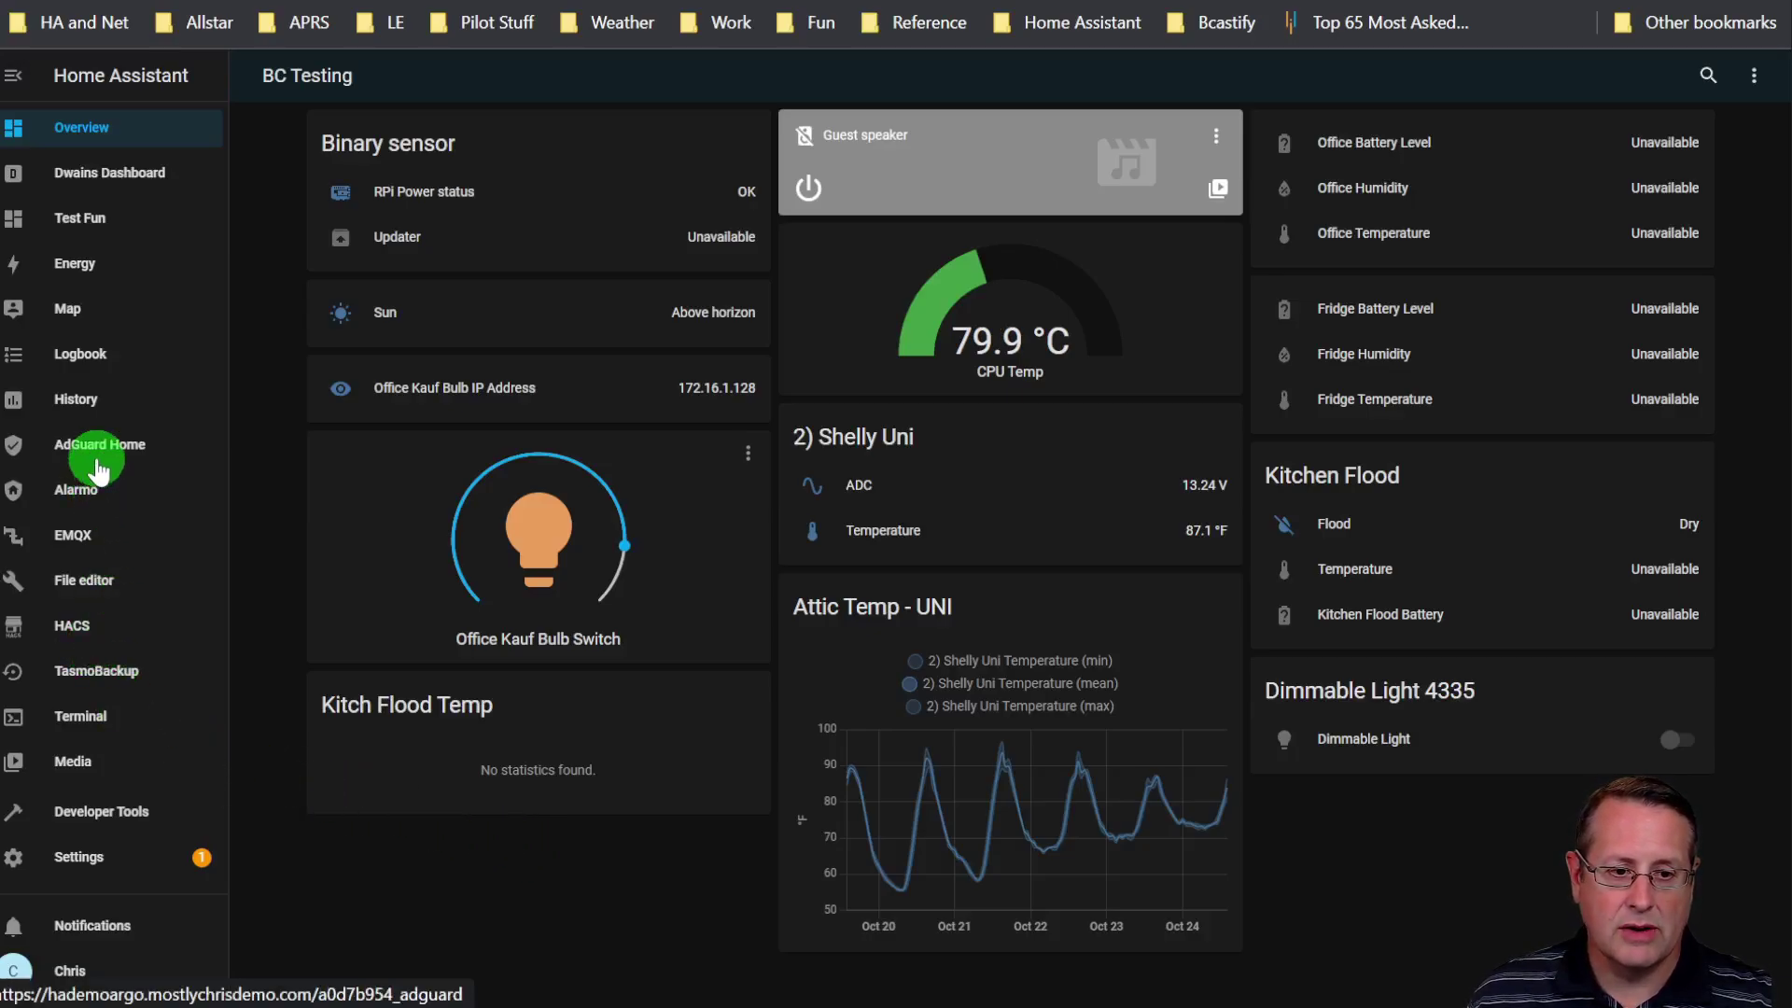
{"action": "key", "text": "ctrl+plus"}
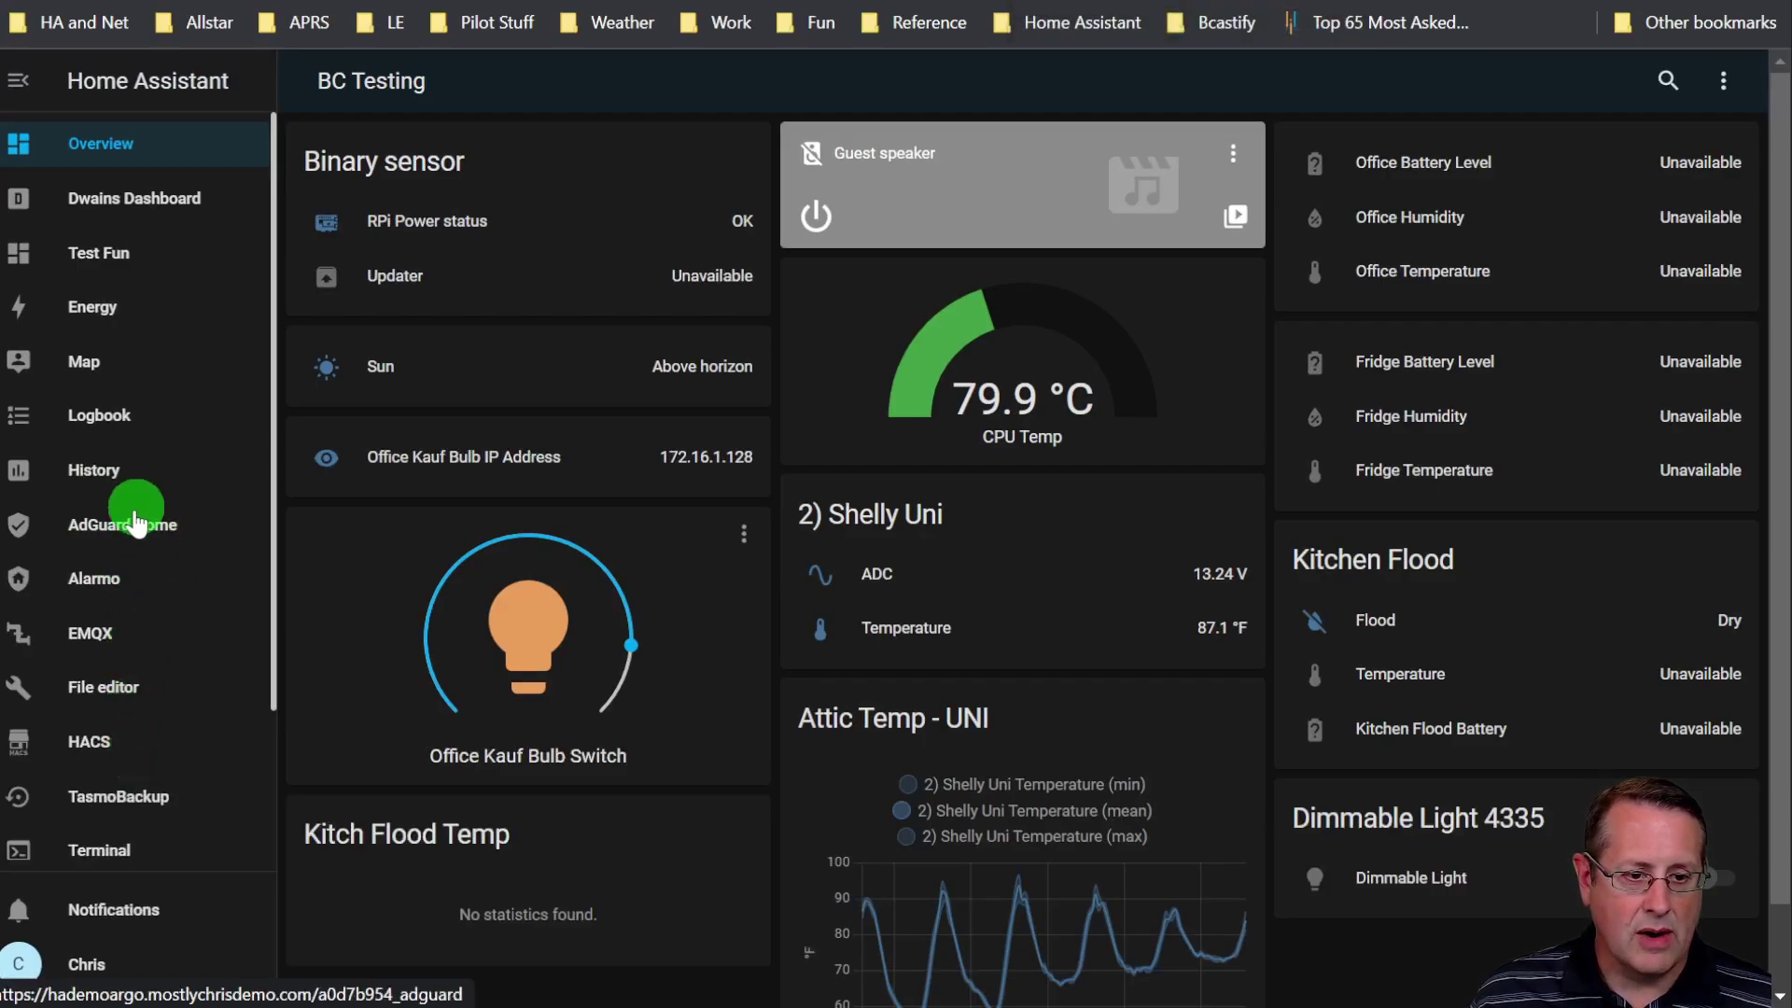
{"action": "scroll", "coordinate": [140, 513], "scroll_direction": "down", "scroll_amount": 2}
{"action": "left_click", "coordinate": [149, 664]}
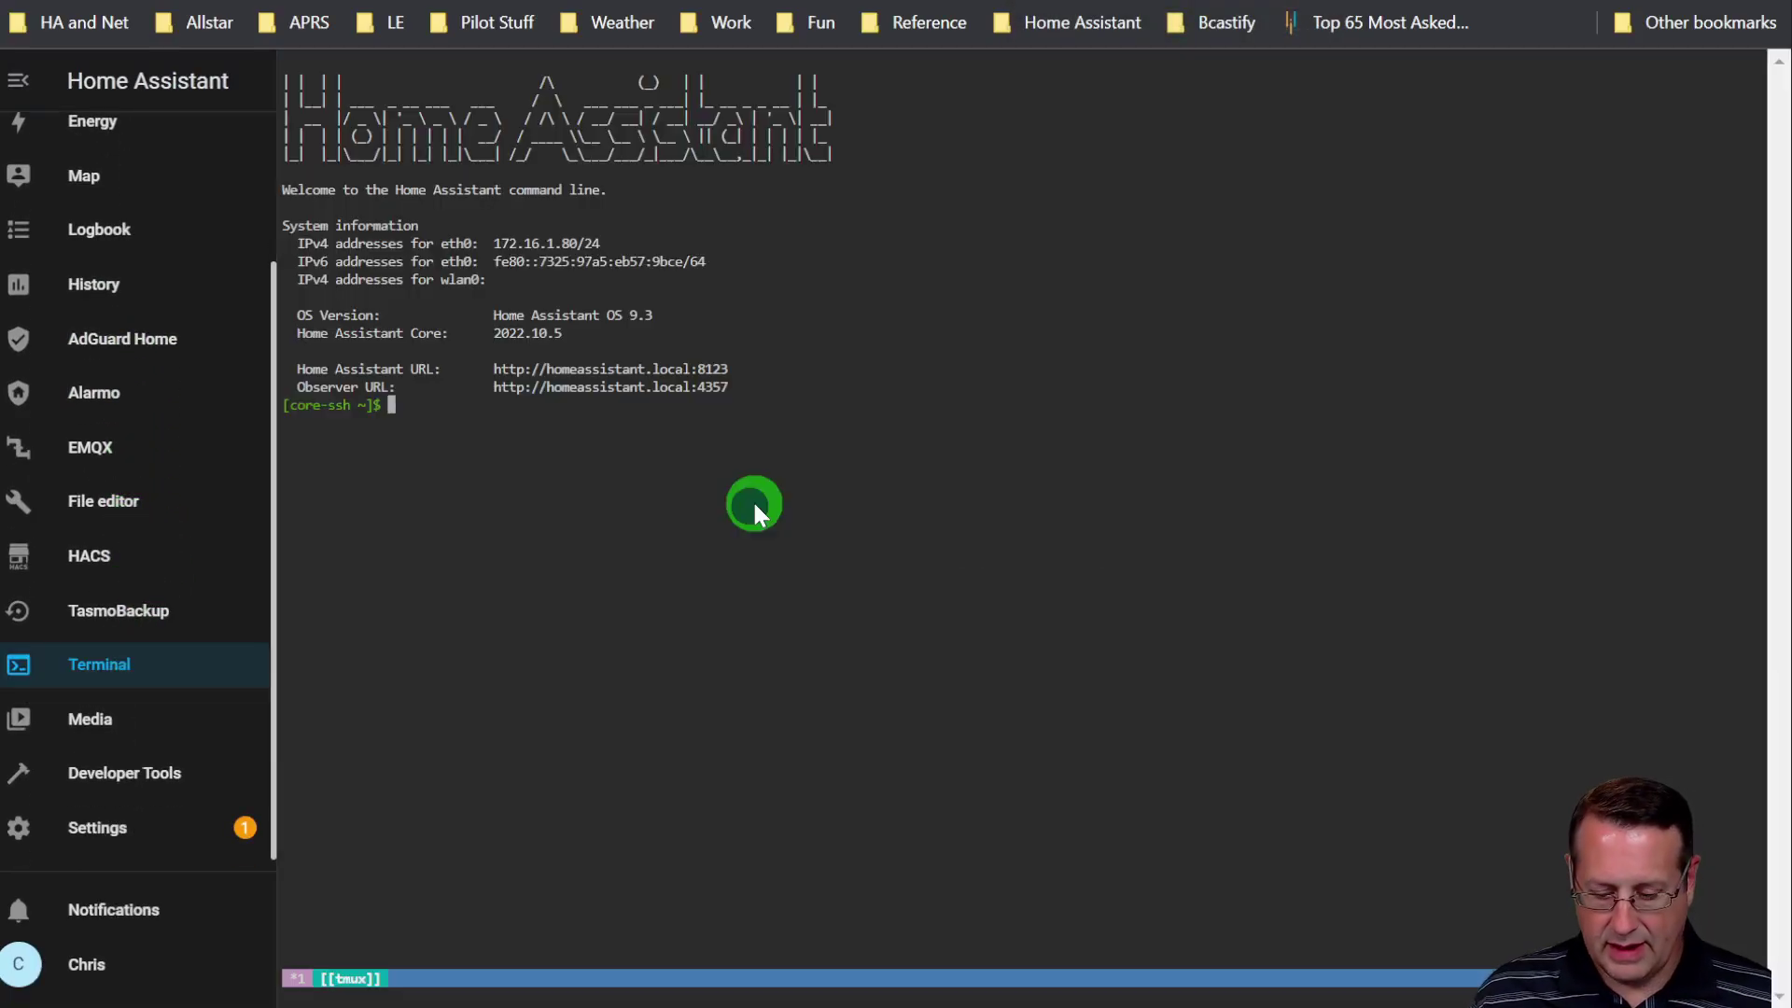
{"action": "key", "text": "ctrl+plus"}
{"action": "key", "text": "ctrl+plus"}
{"action": "key", "text": "ctrl+plus"}
{"action": "type", "text": "cd config"}
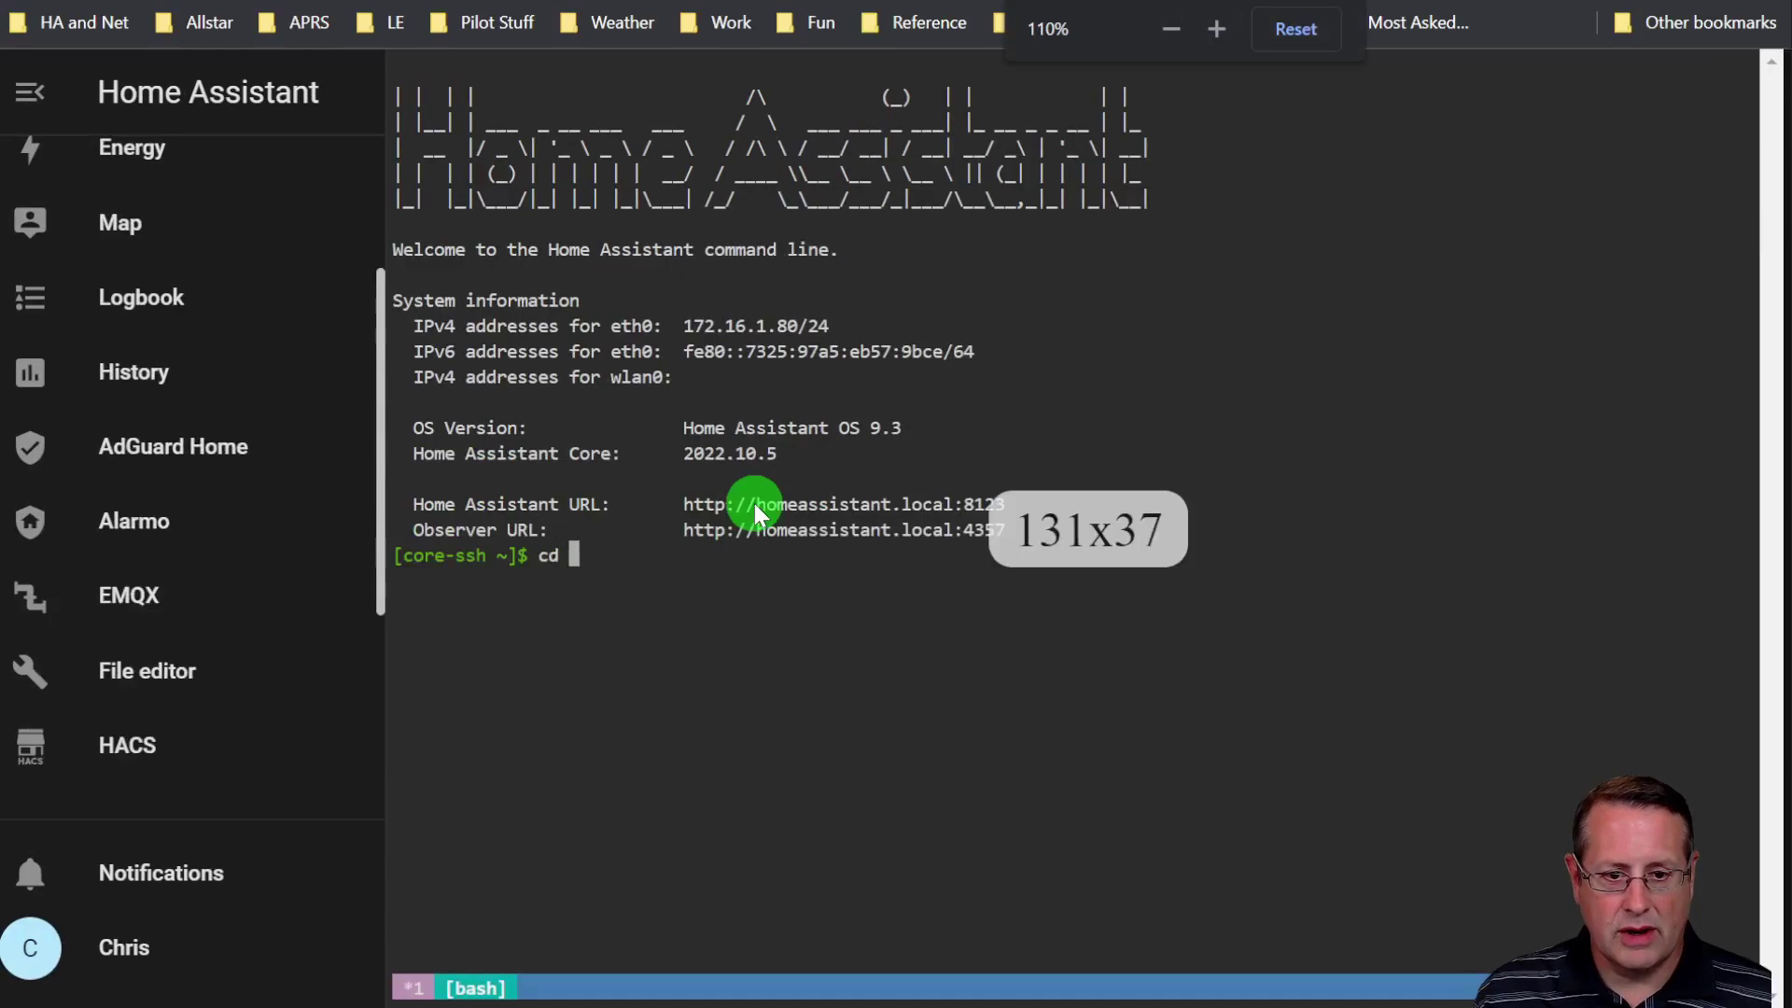
{"action": "key", "text": "Return"}
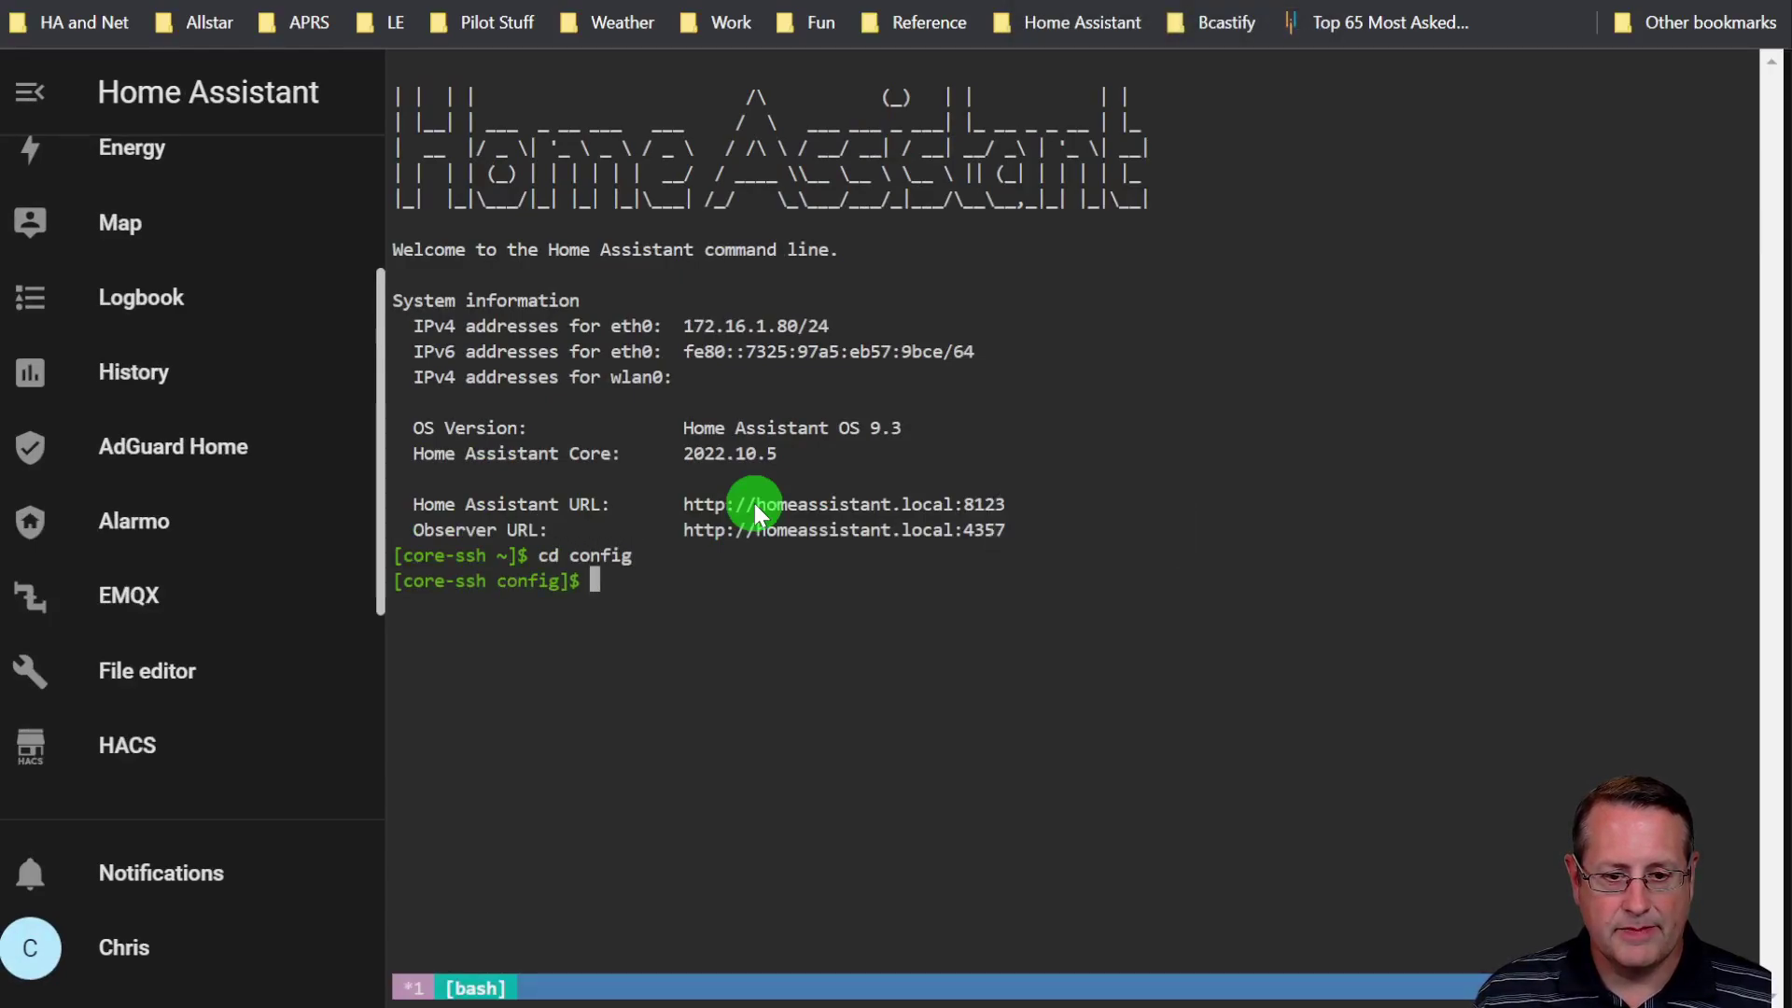
Step: Open configuration.yaml in nano, examine the http section with its SSL and trusted proxies entries, and exit the editor
{"action": "type", "text": "n"}
{"action": "type", "text": "ano conf"}
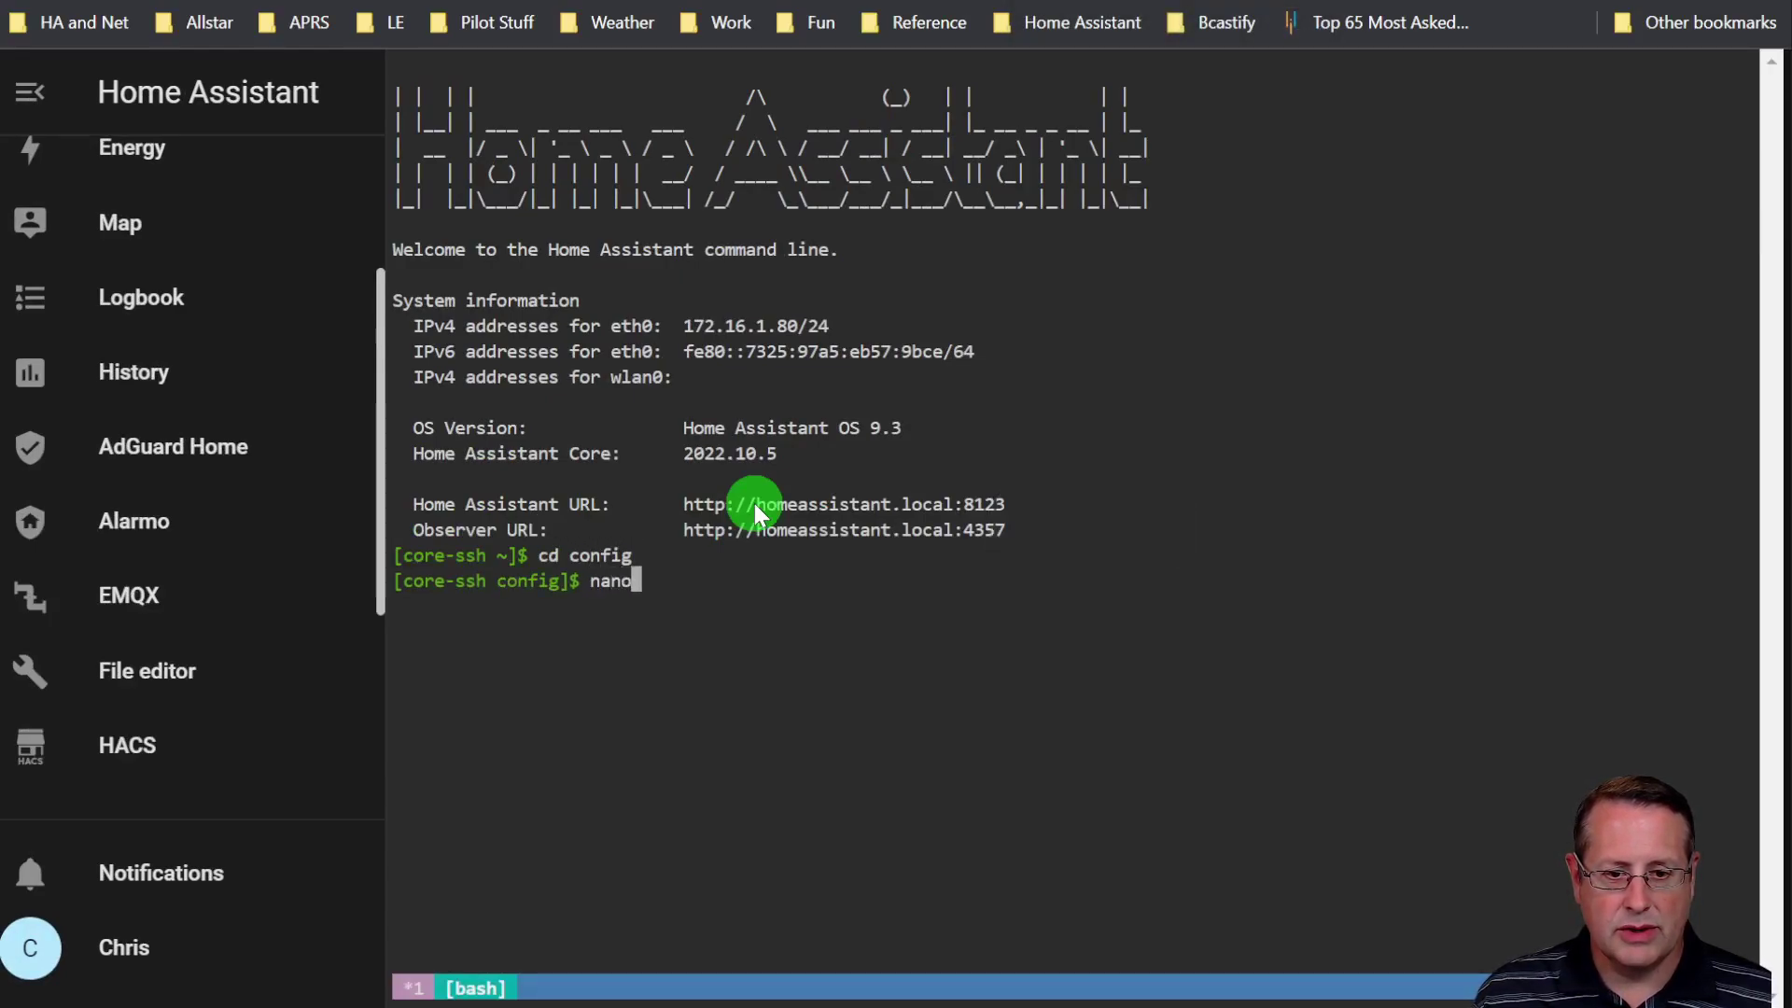
{"action": "type", "text": "i"}
{"action": "key", "text": "Tab"}
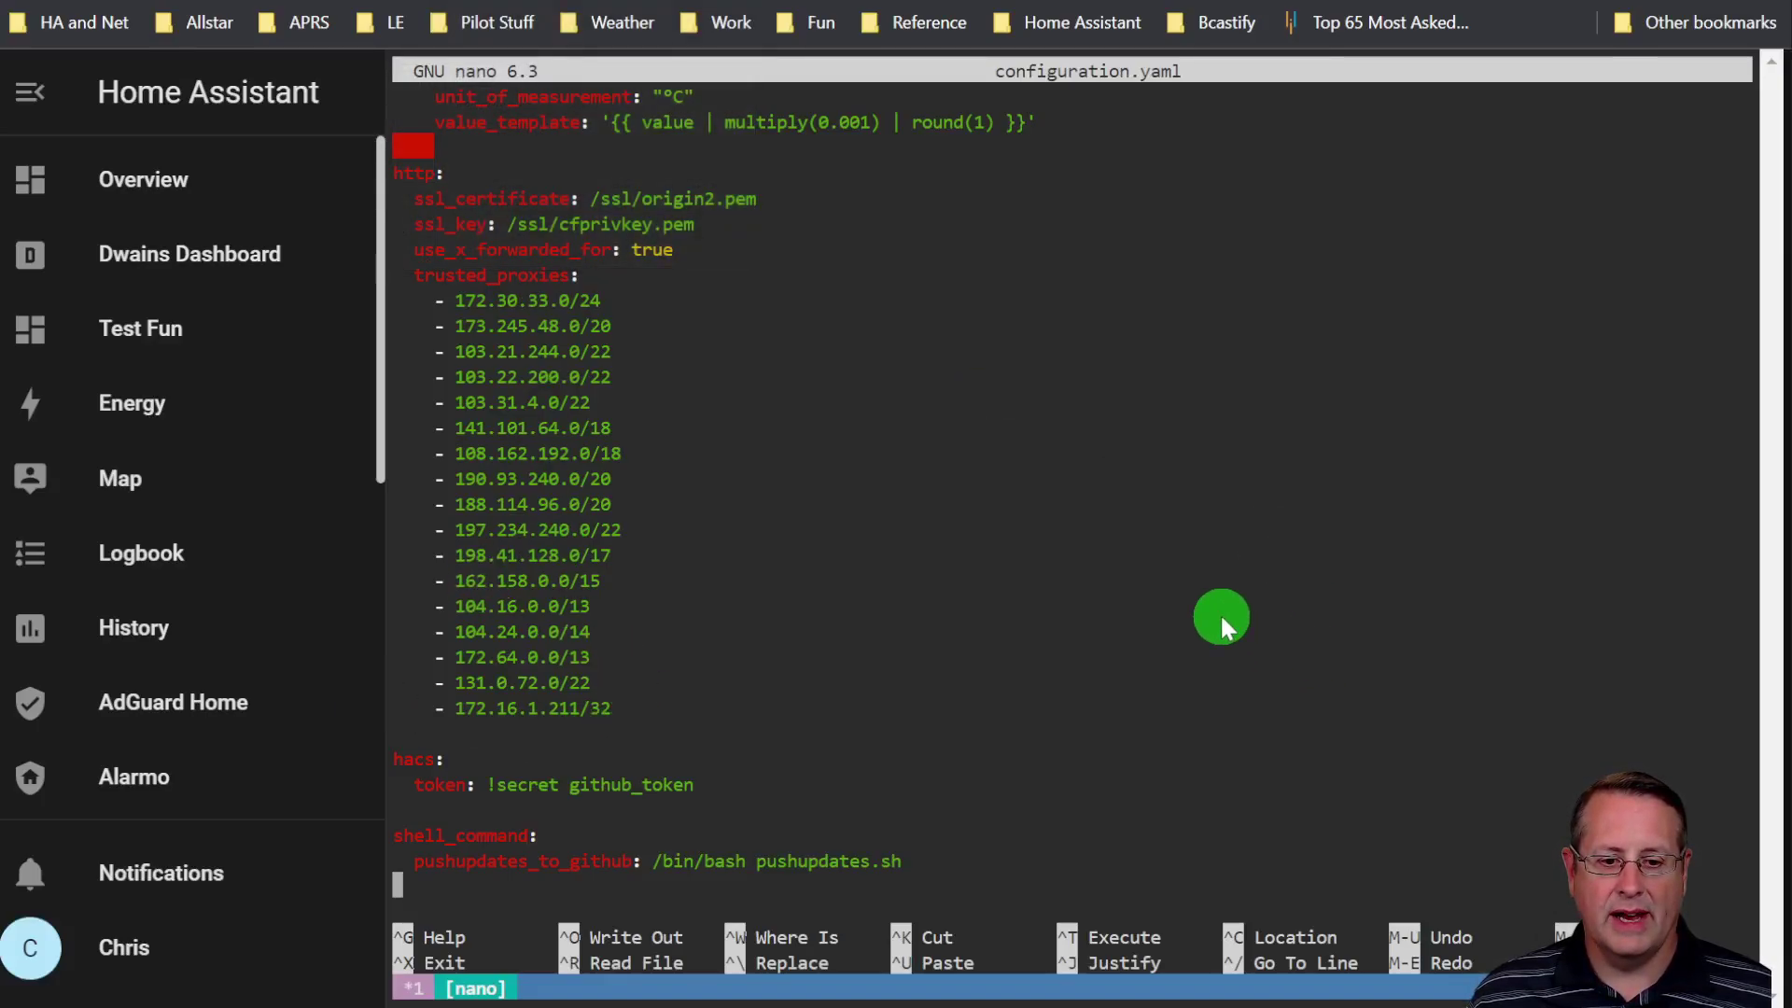
{"action": "key", "text": "ctrl+x"}
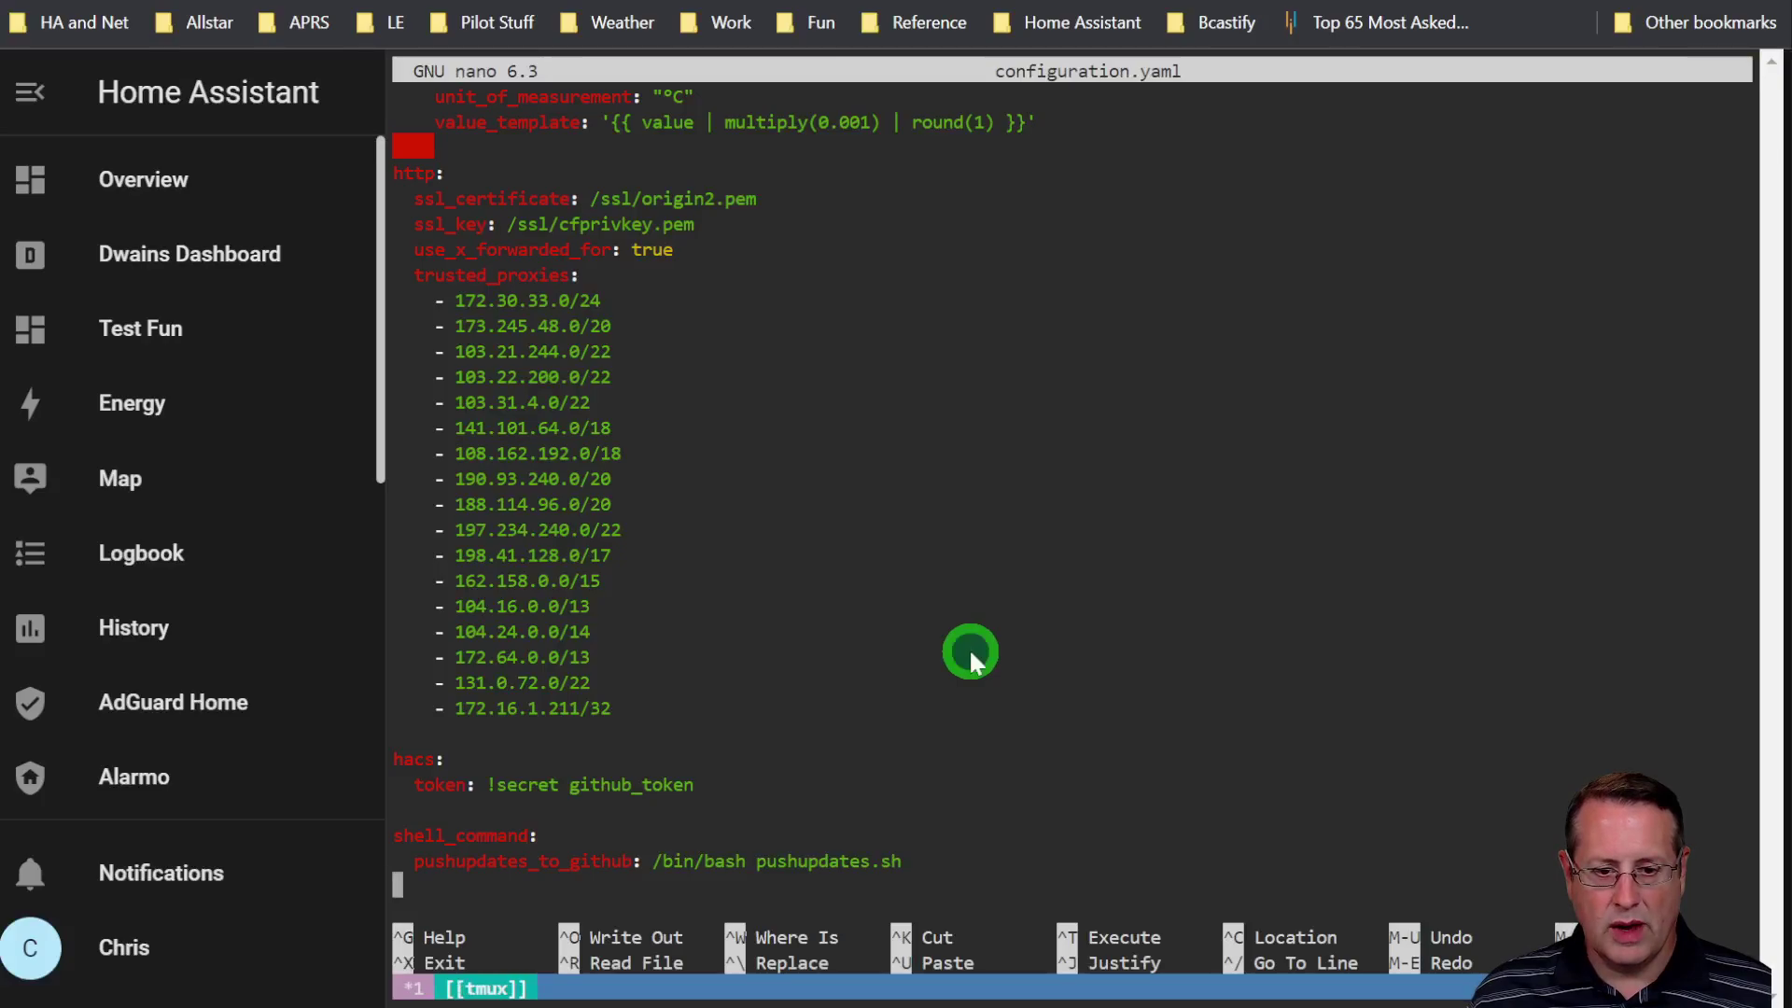
Step: End the terminal session with exit and return to the Home Assistant Overview dashboard
{"action": "type", "text": "exit"}
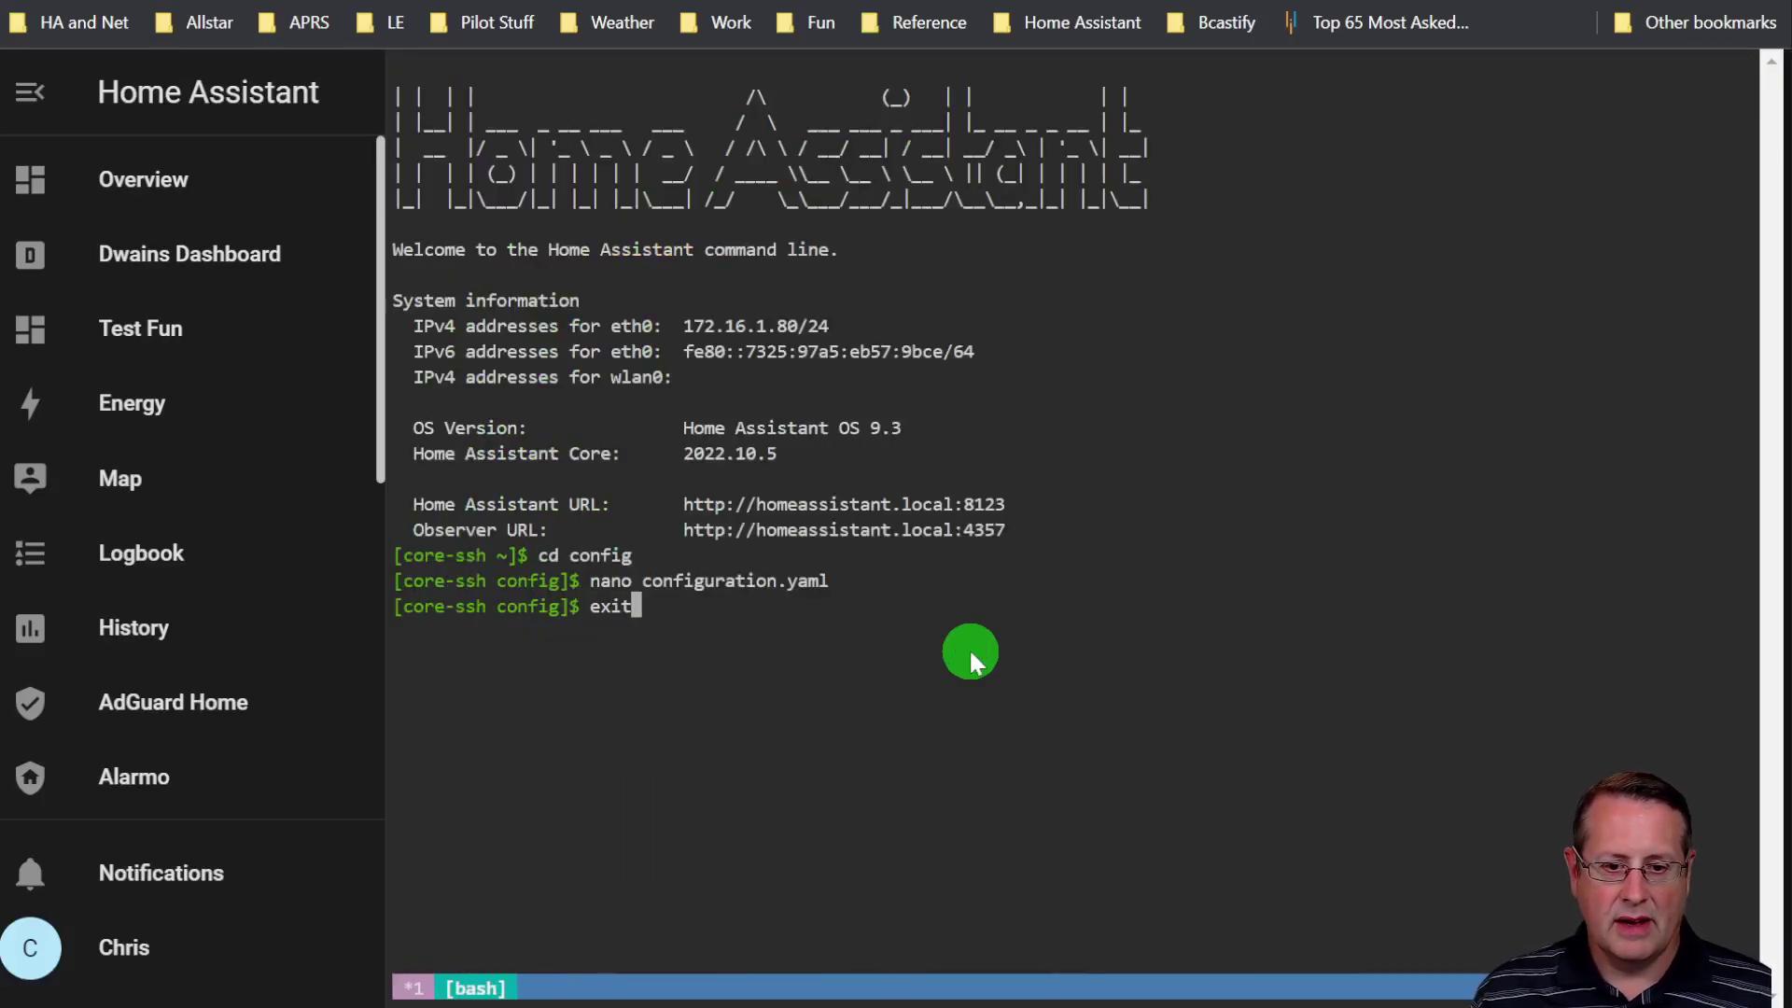
{"action": "key", "text": "Return"}
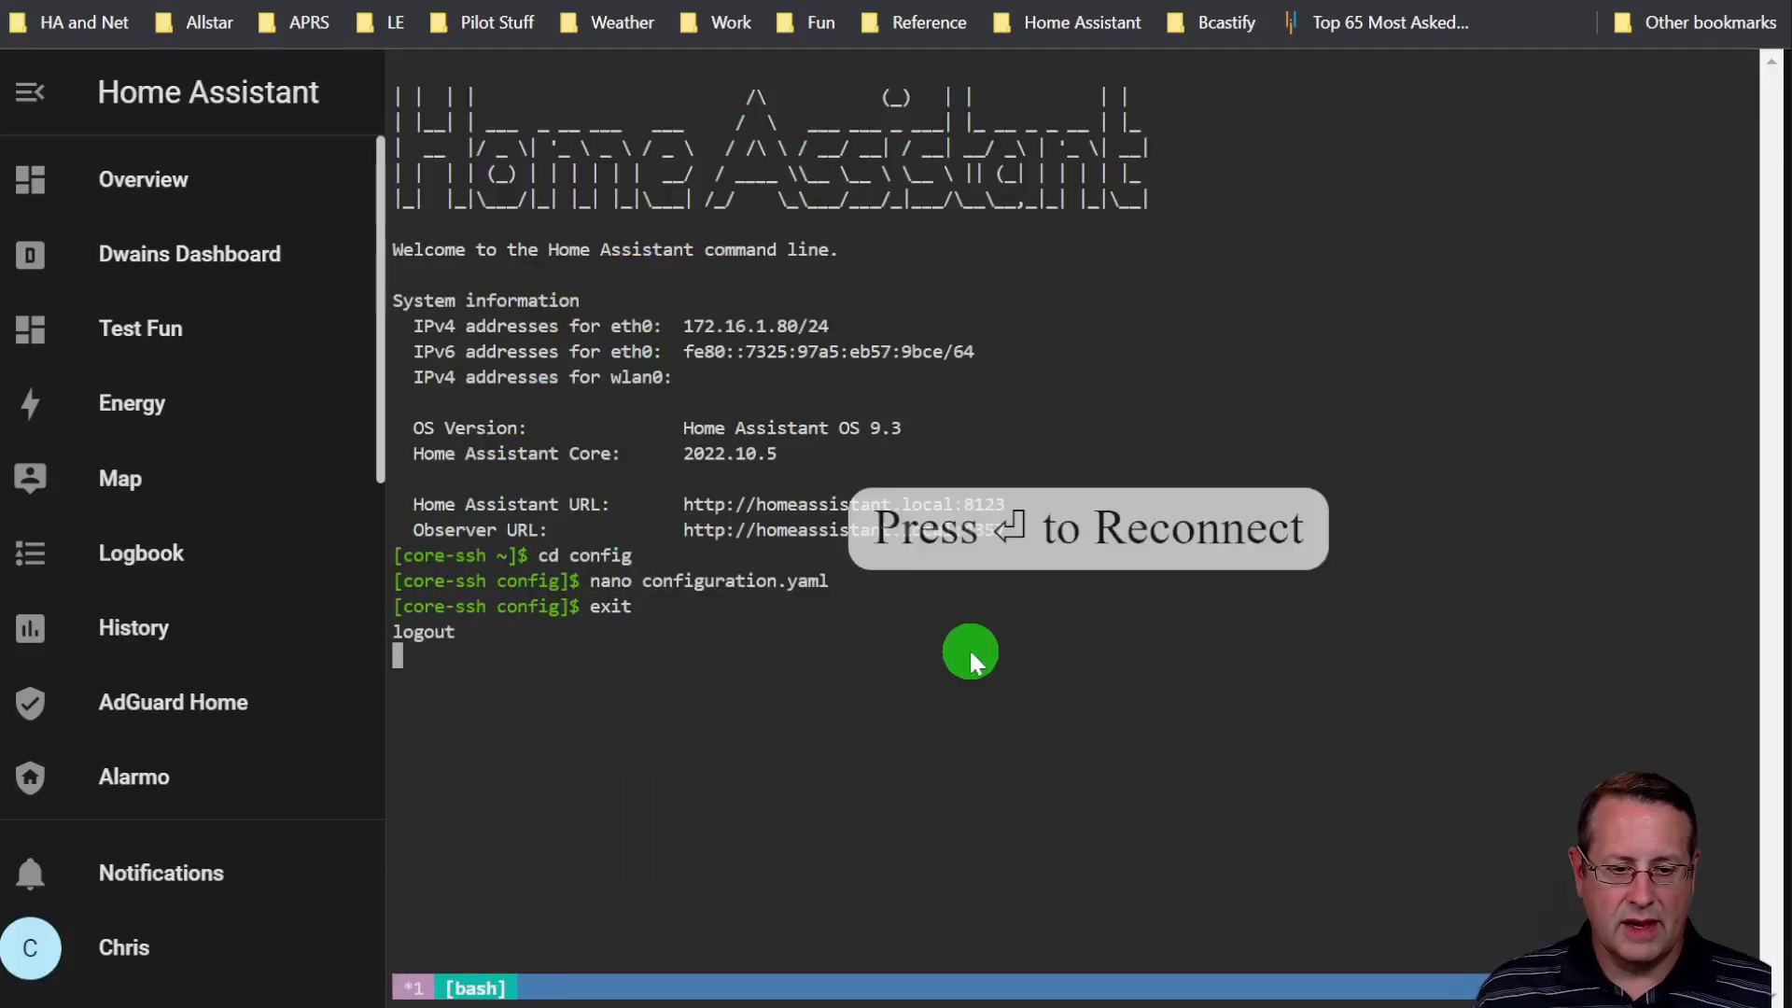
{"action": "scroll", "coordinate": [187, 560], "scroll_direction": "down", "scroll_amount": 3}
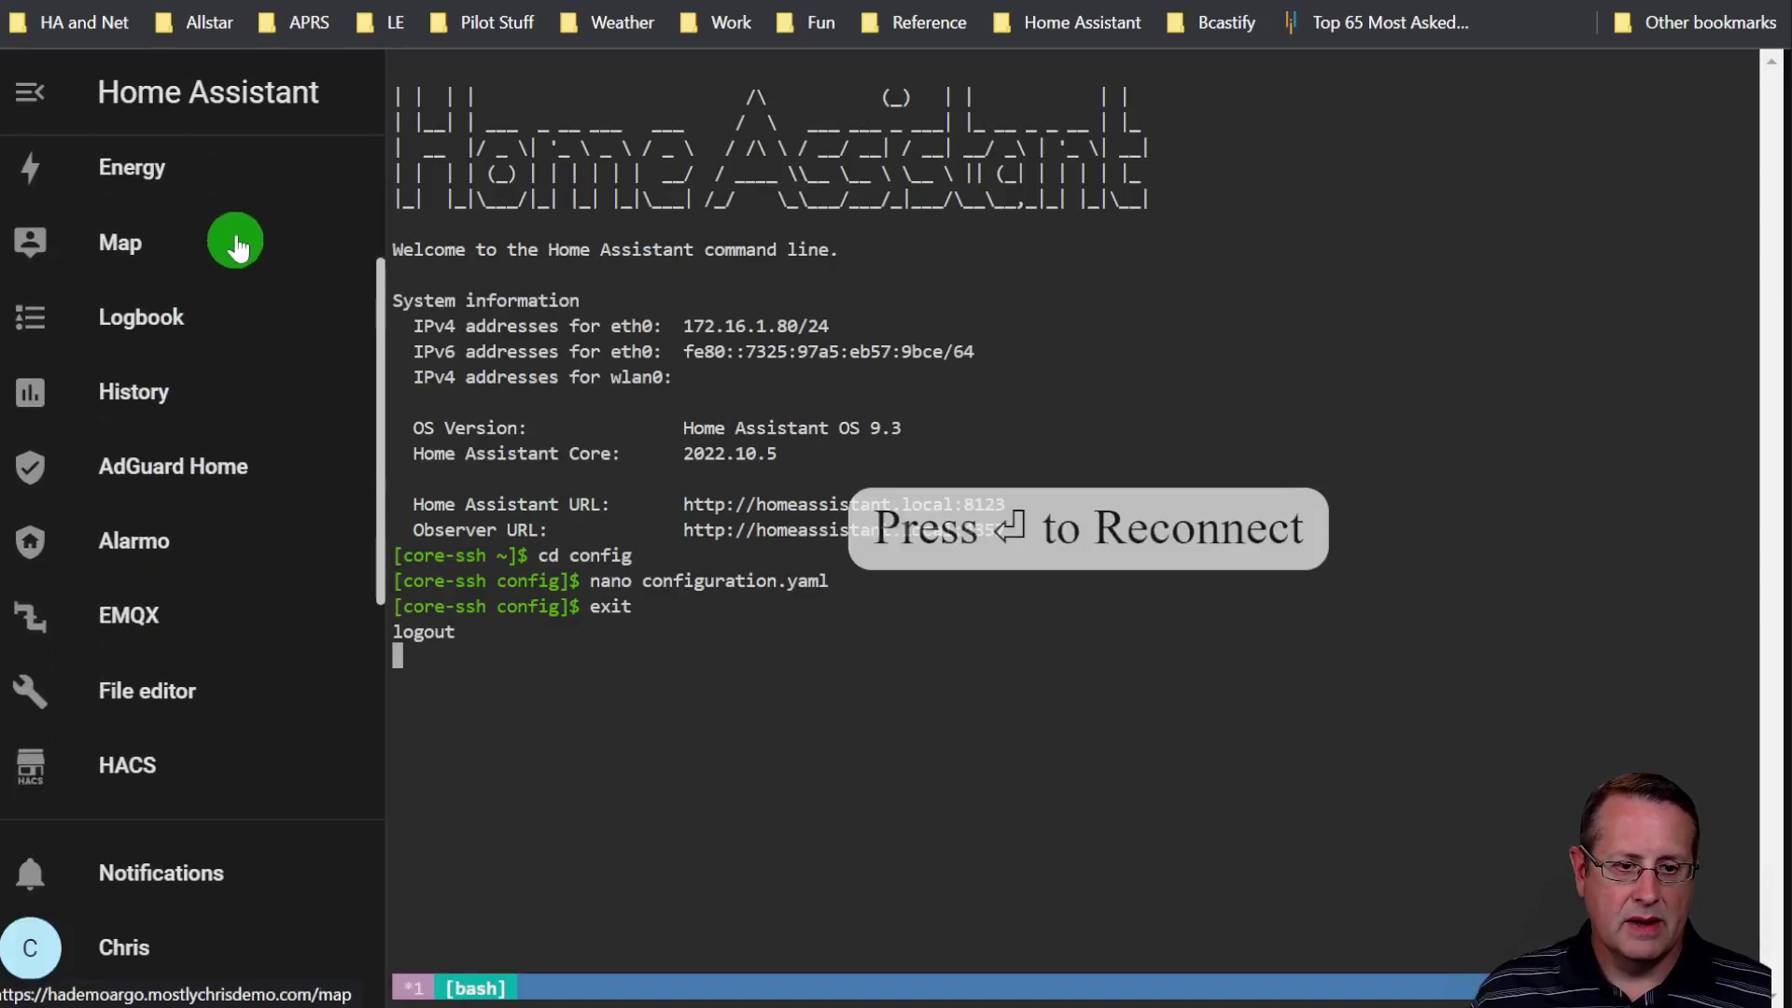
{"action": "scroll", "coordinate": [187, 373], "scroll_direction": "up", "scroll_amount": 3}
{"action": "left_click", "coordinate": [178, 175]}
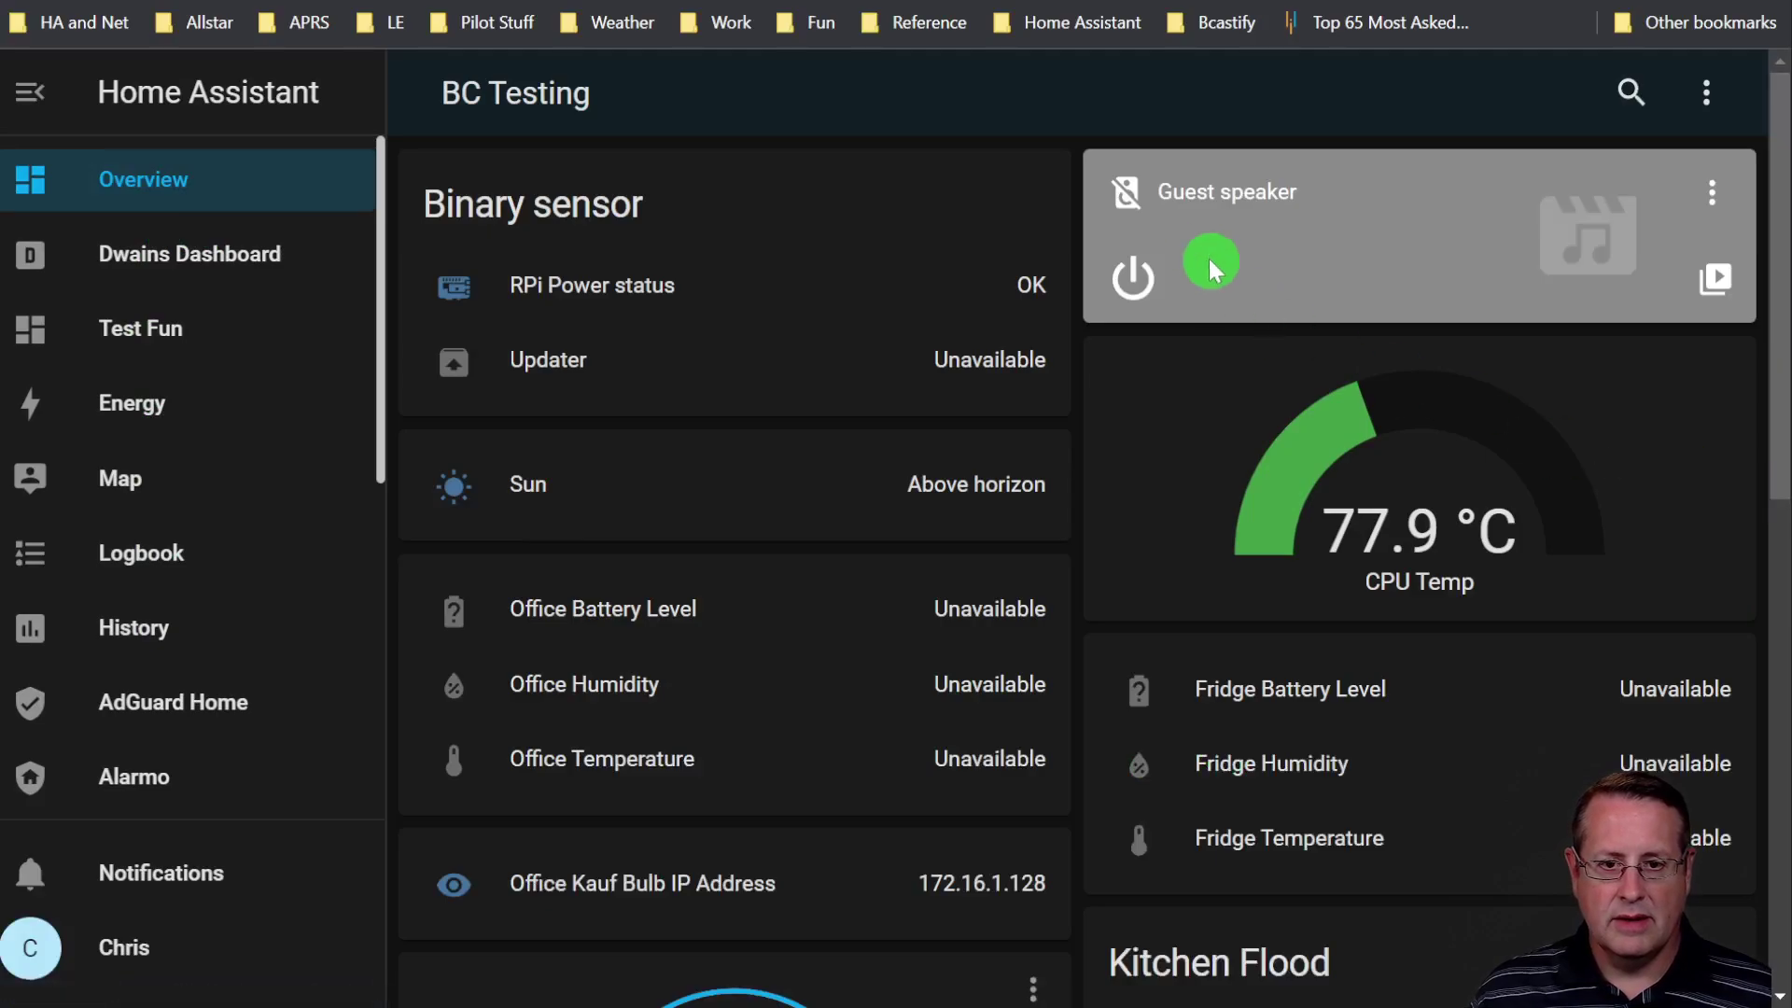
Step: Search the quick commands for "log" and open the Logs page to review the Home Assistant Core entries
{"action": "type", "text": "clog"}
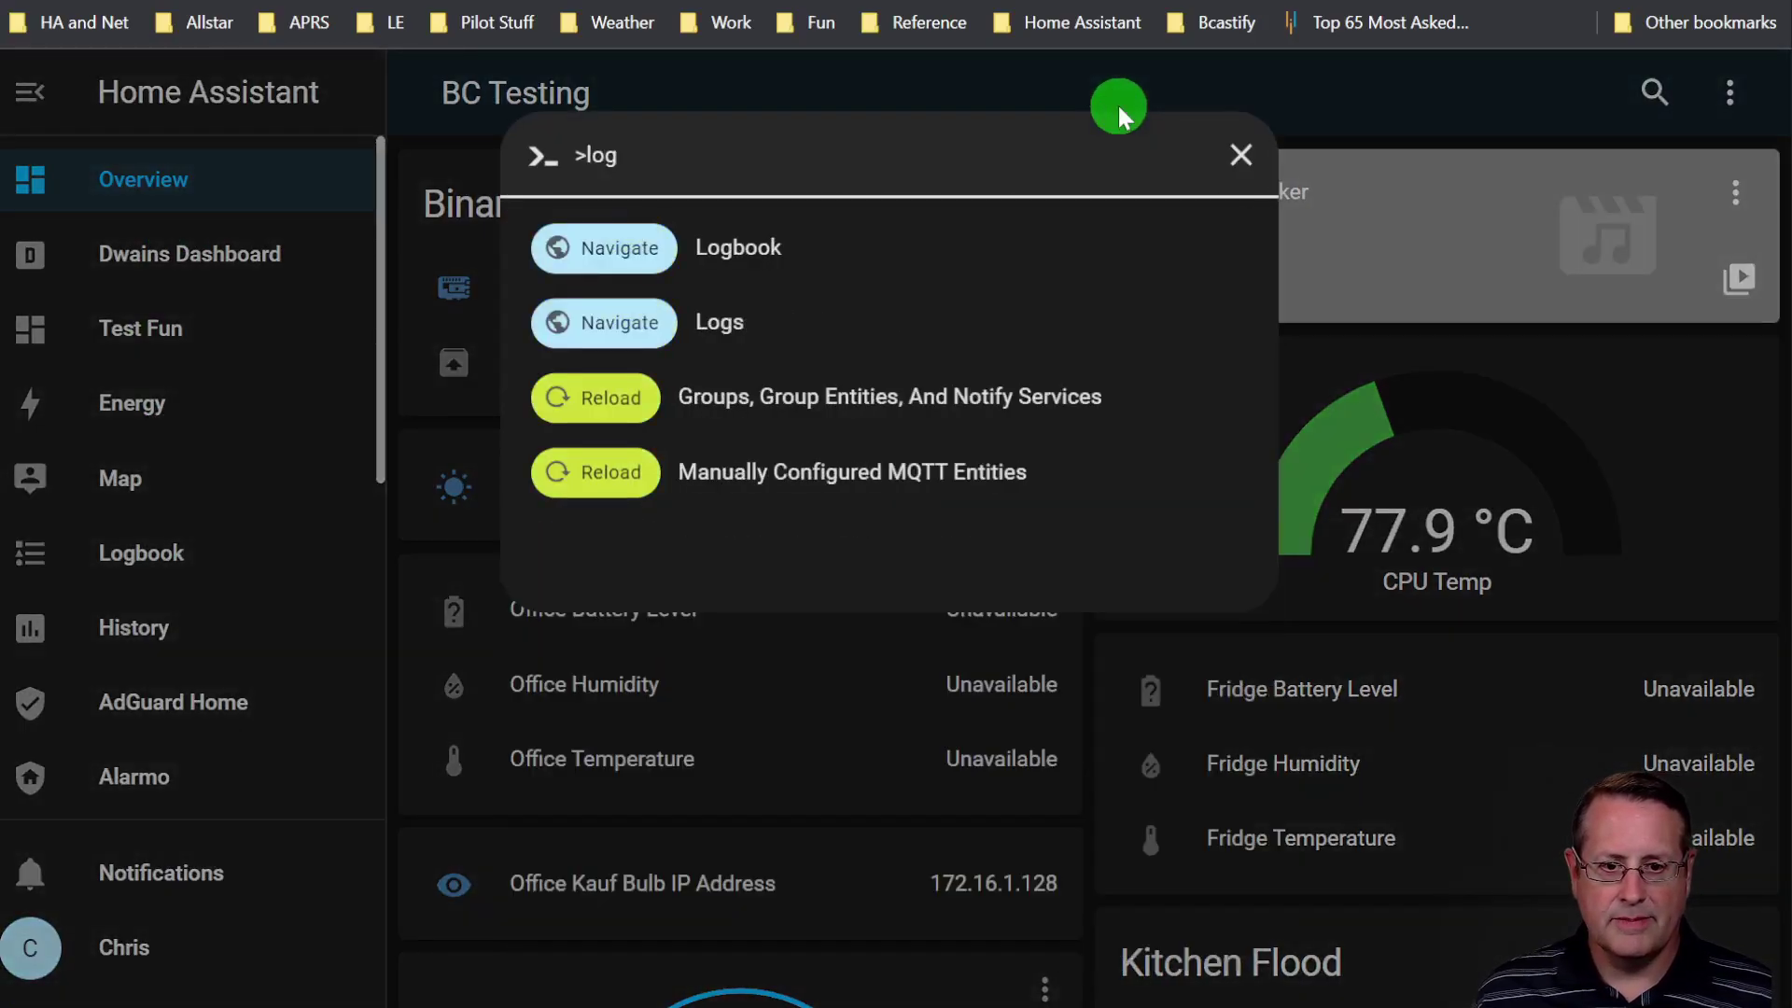
{"action": "key", "text": "Return"}
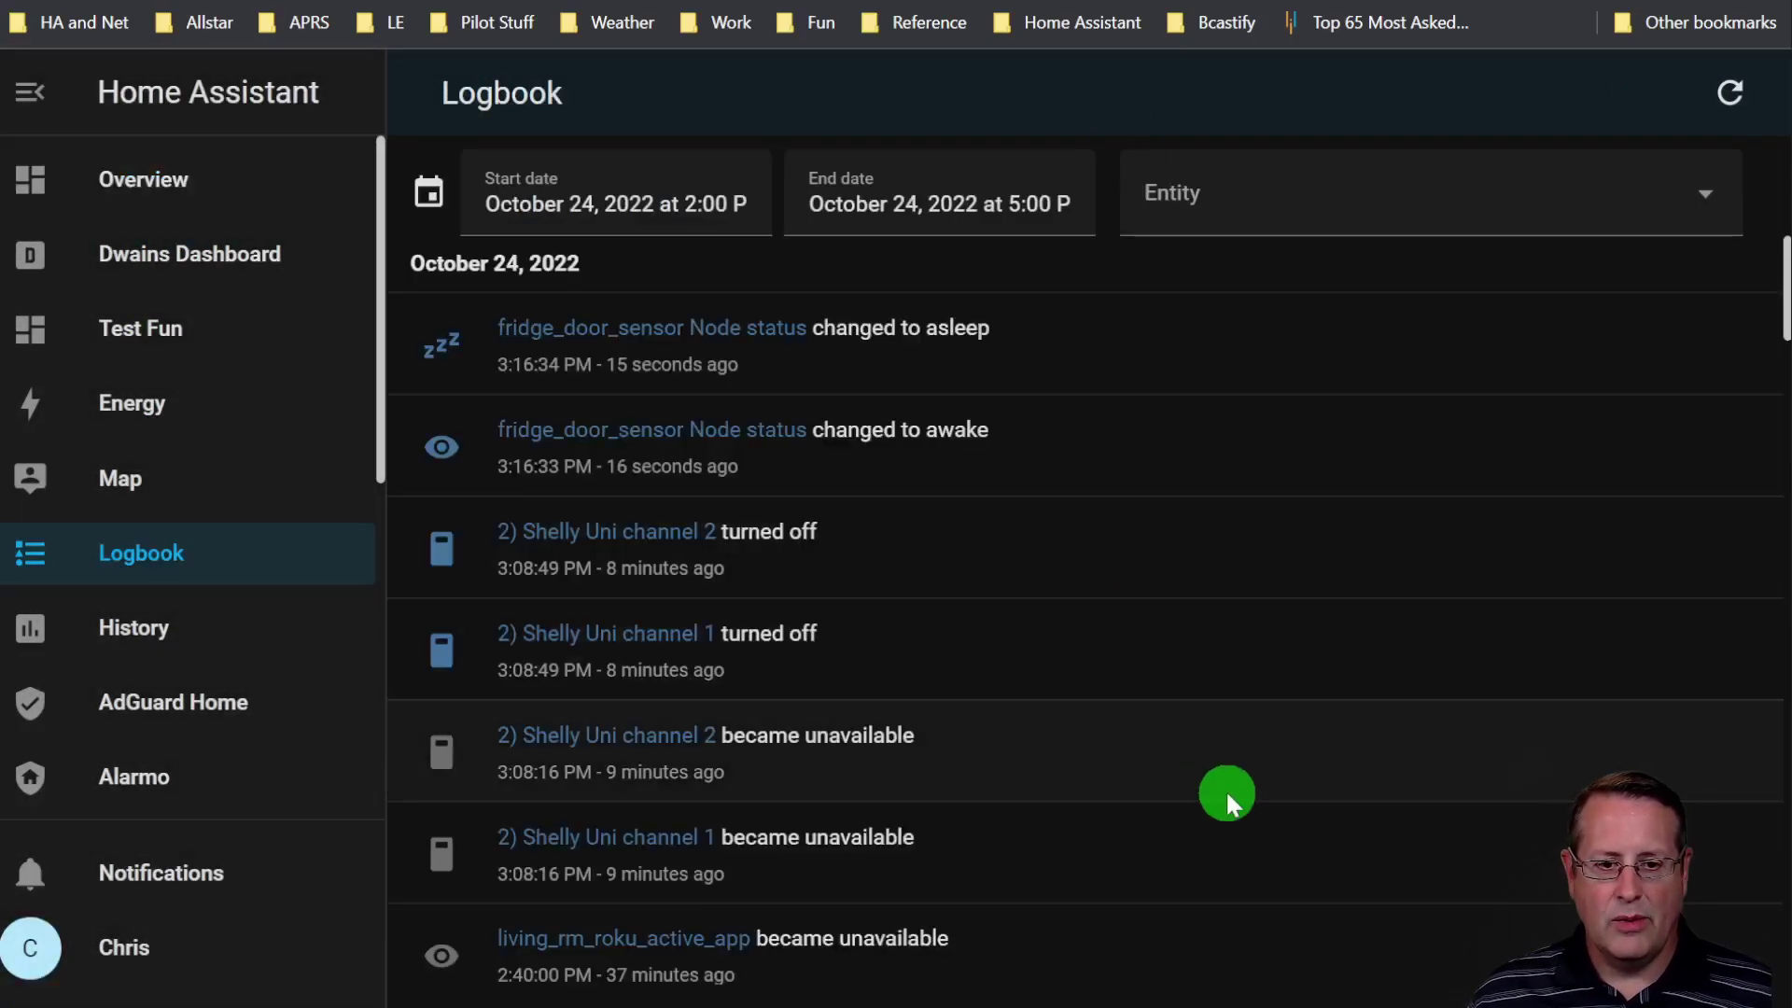
{"action": "type", "text": "c"}
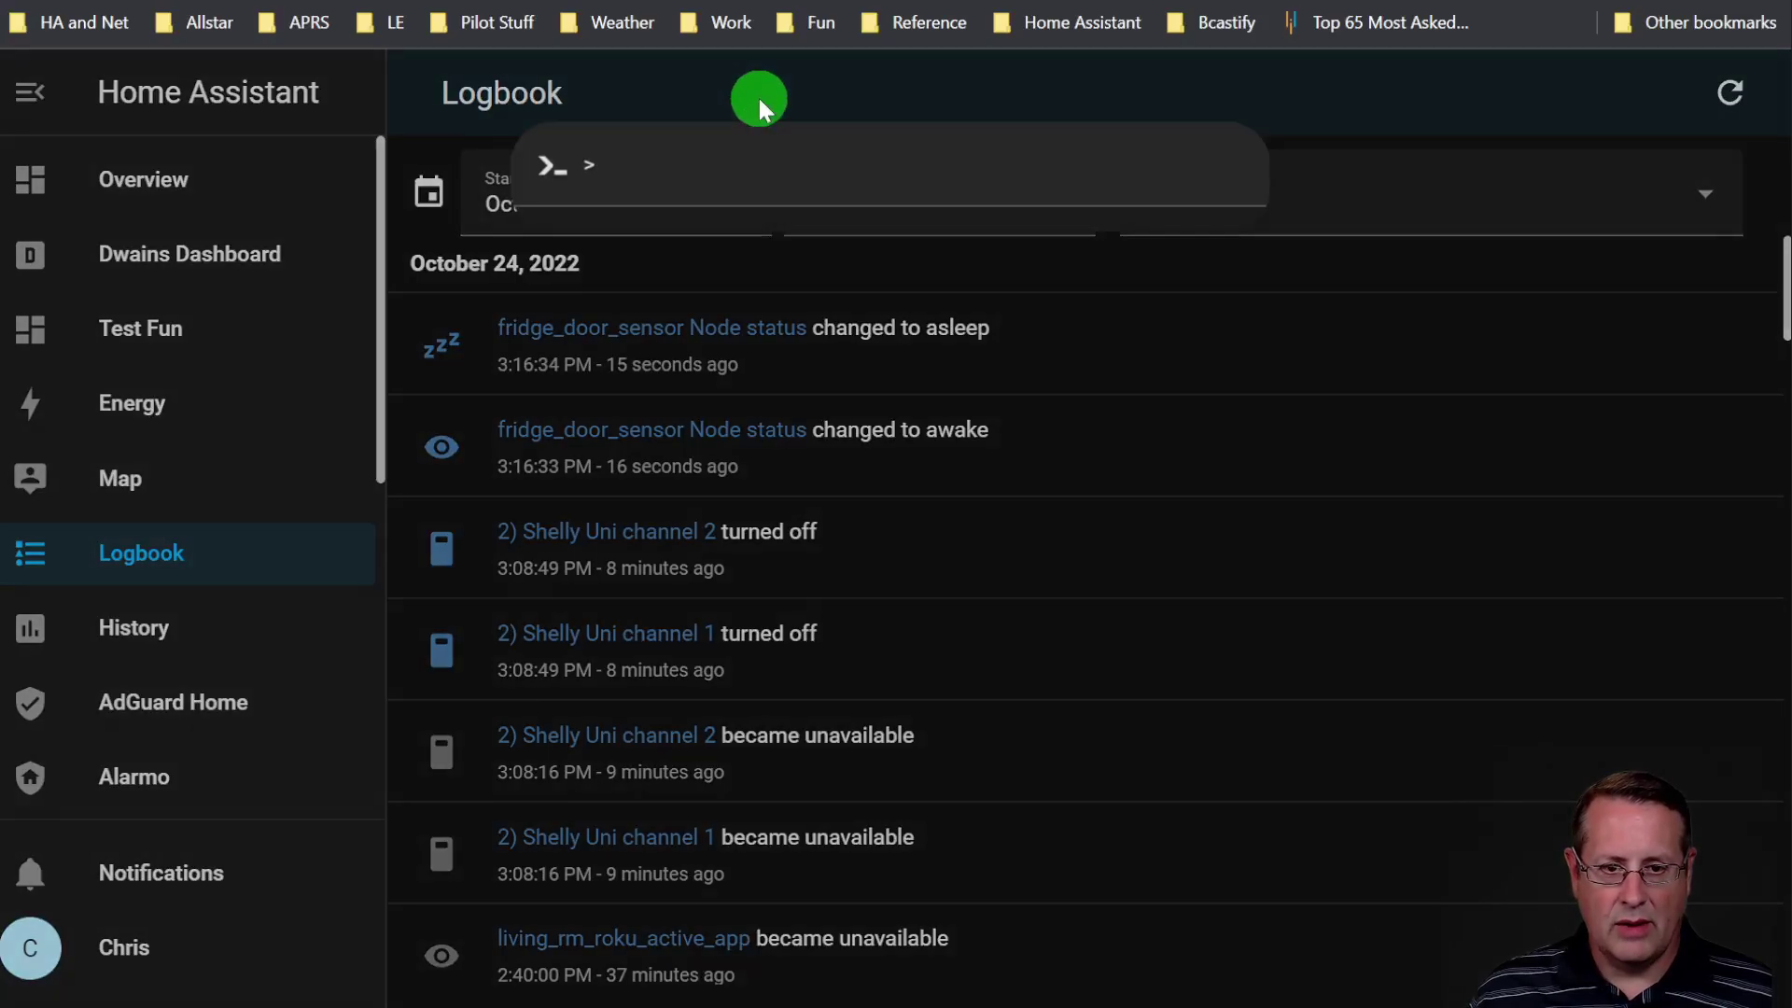
{"action": "type", "text": "log"}
{"action": "key", "text": "Return"}
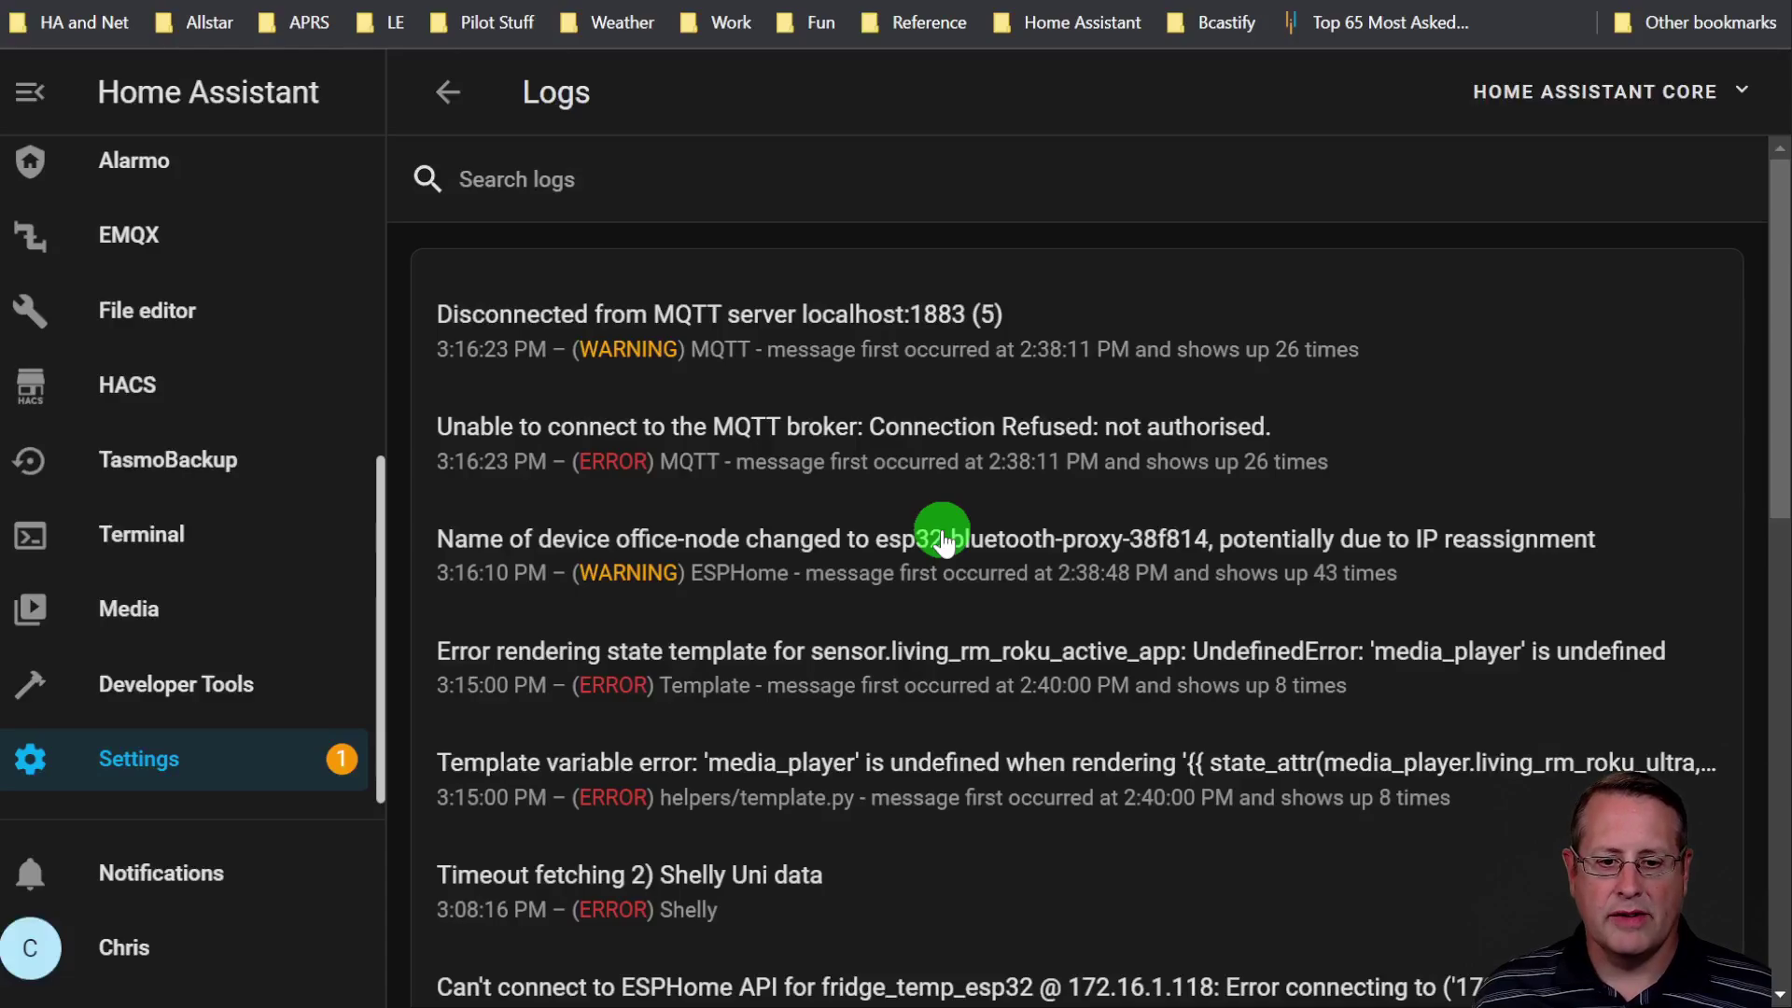
{"action": "scroll", "coordinate": [289, 519], "scroll_direction": "up", "scroll_amount": 6}
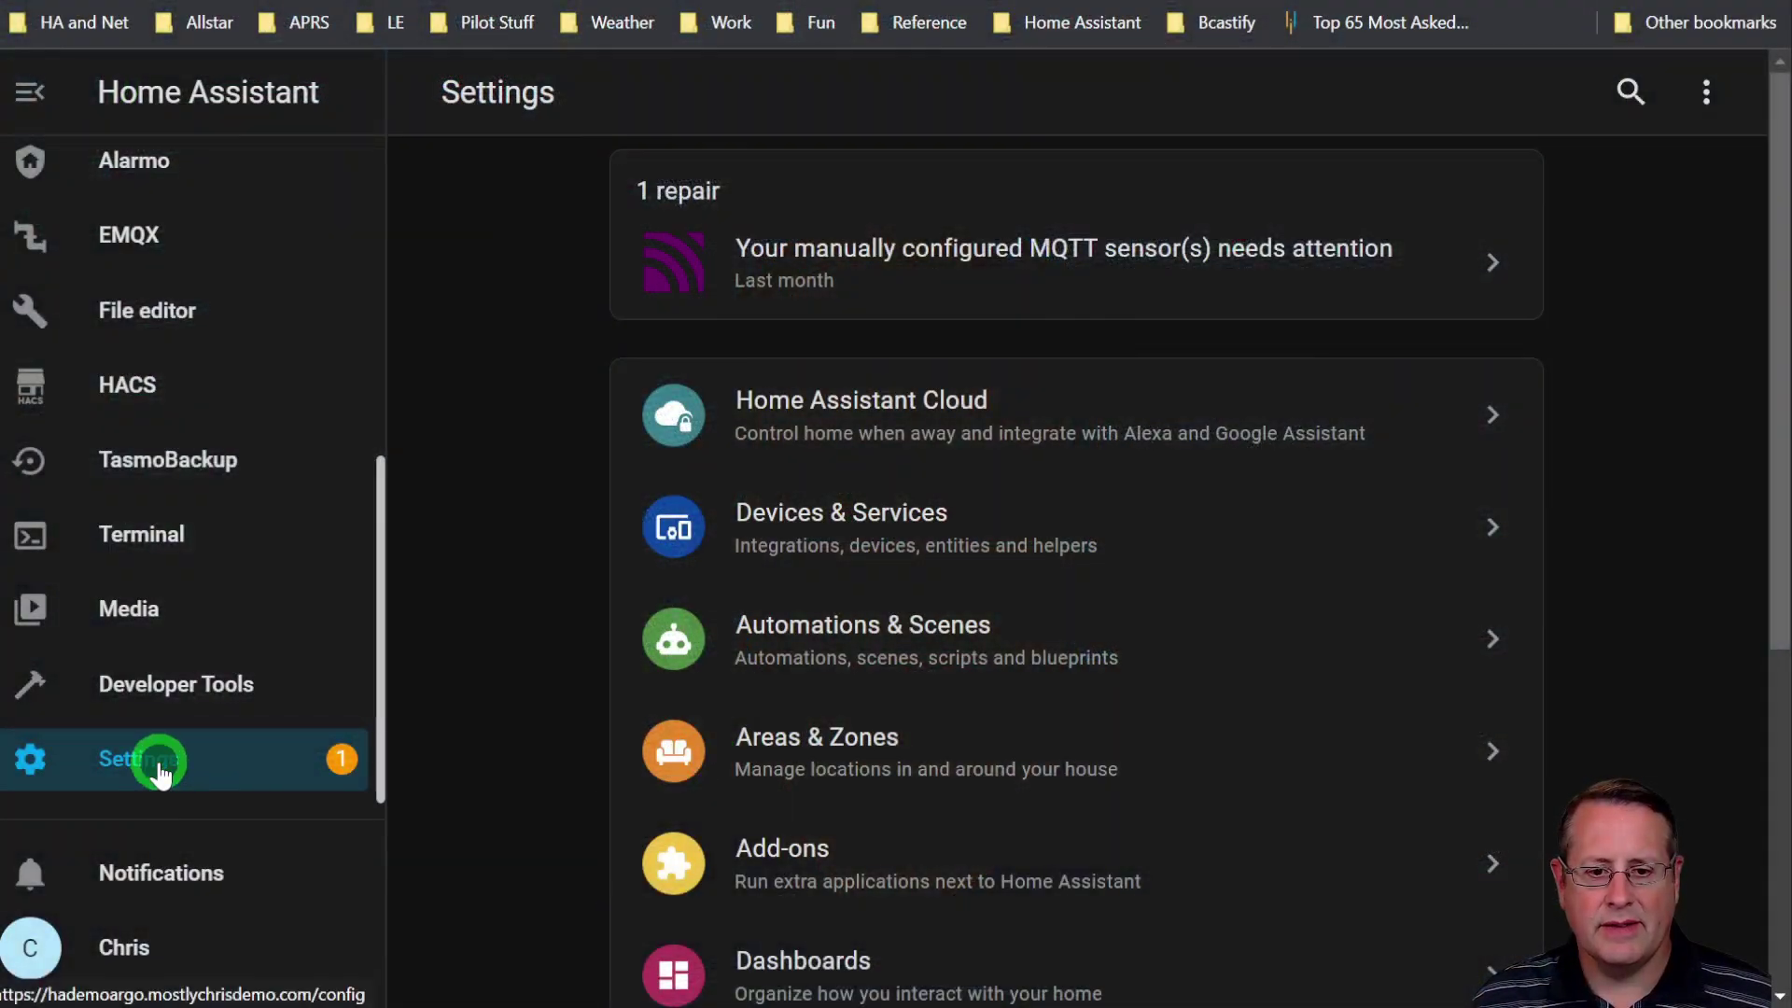
Step: Open the Network page in the System settings and go to the Home Assistant URL section
{"action": "scroll", "coordinate": [928, 702], "scroll_direction": "down", "scroll_amount": 6}
{"action": "left_click", "coordinate": [912, 763]}
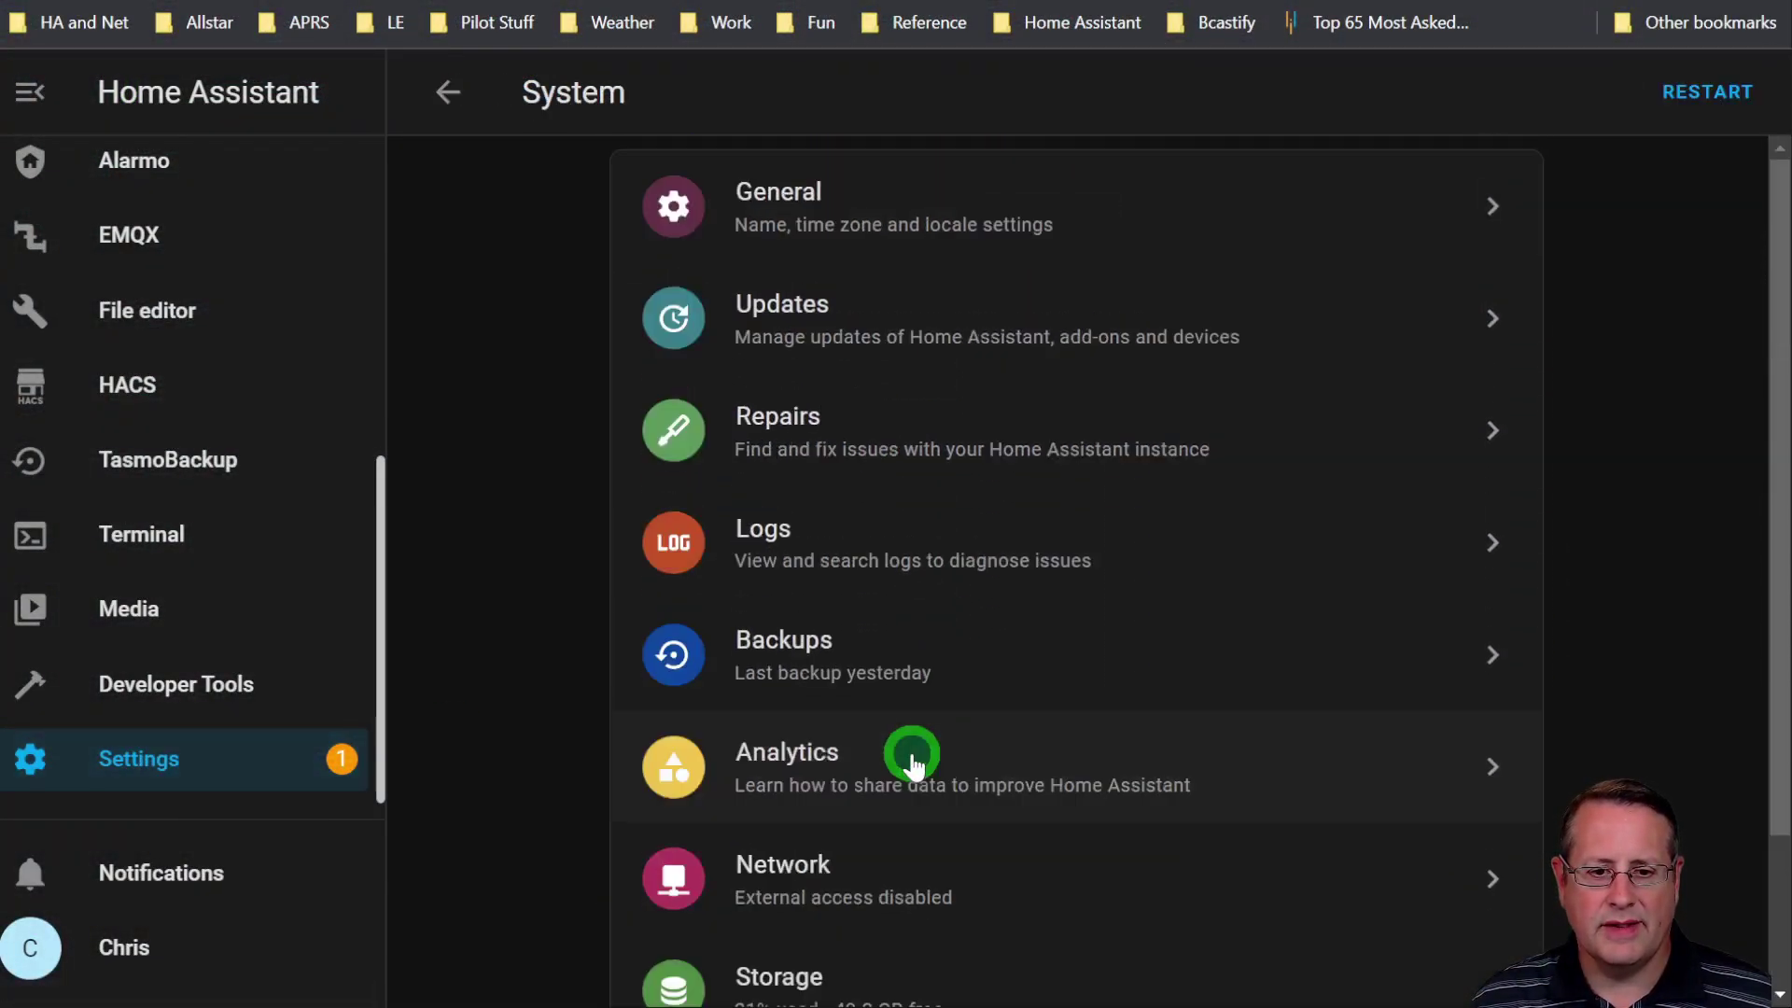
{"action": "scroll", "coordinate": [880, 747], "scroll_direction": "down", "scroll_amount": 2}
{"action": "left_click", "coordinate": [880, 724]}
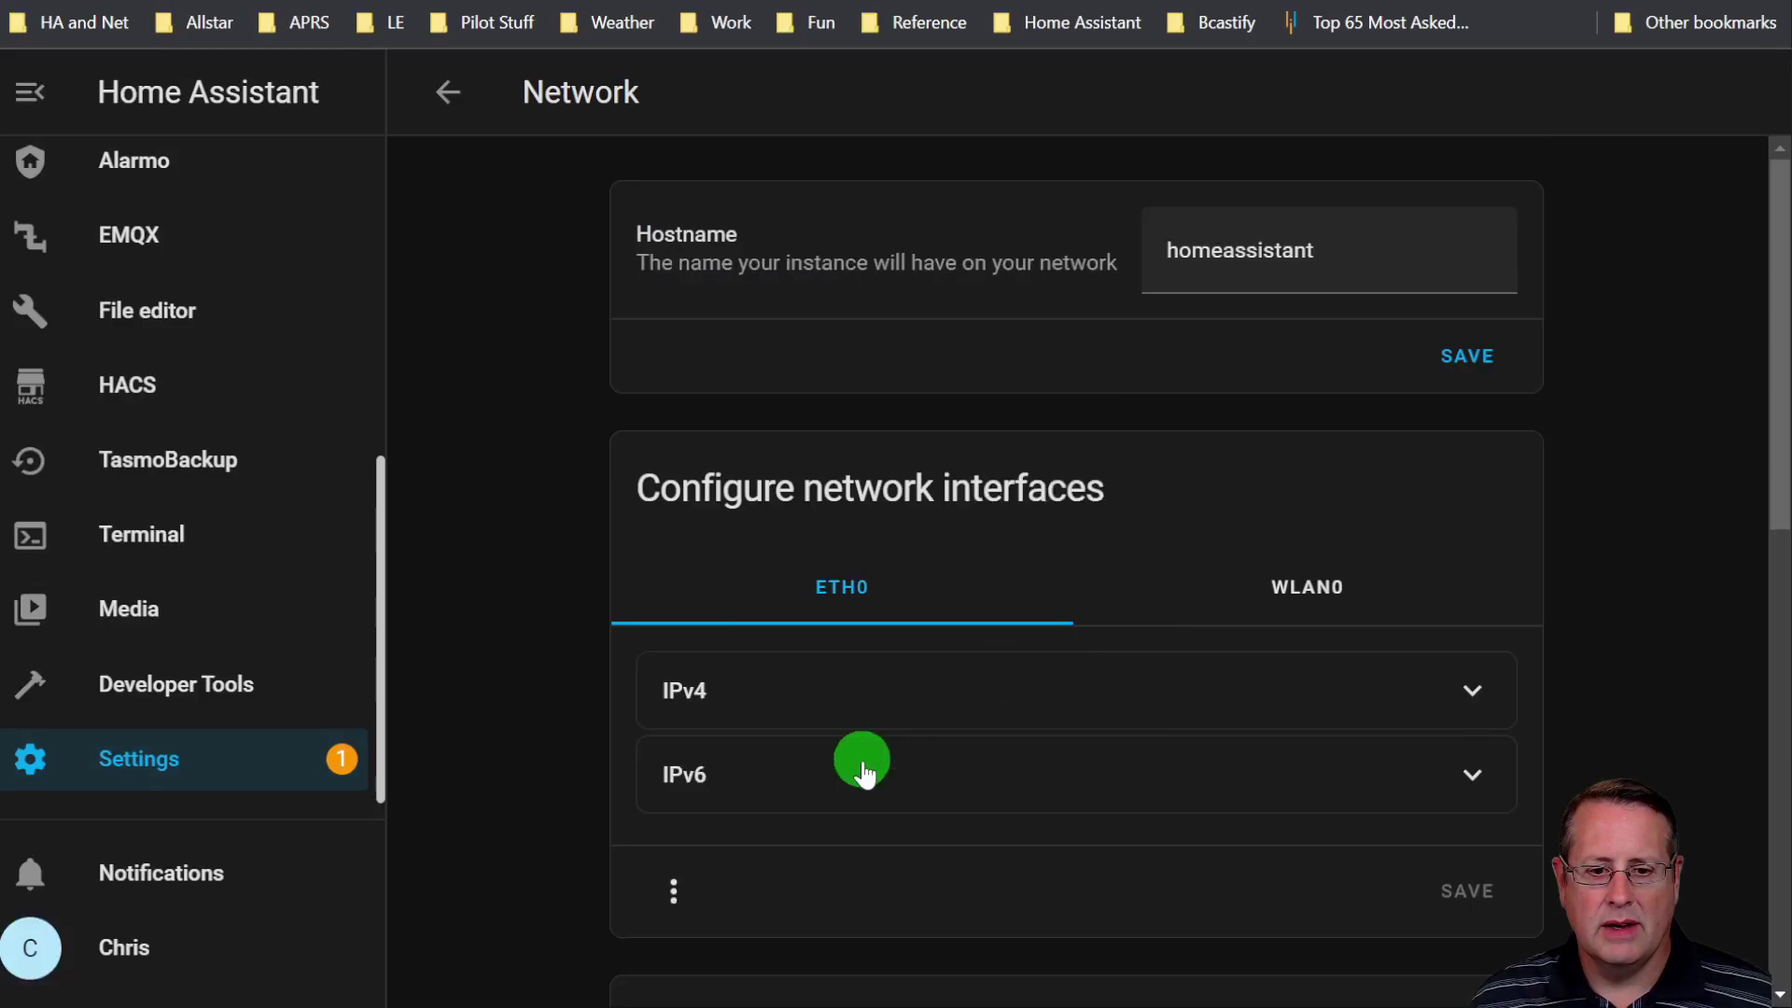
{"action": "scroll", "coordinate": [864, 771], "scroll_direction": "down", "scroll_amount": 5}
{"action": "left_click", "coordinate": [1207, 770]}
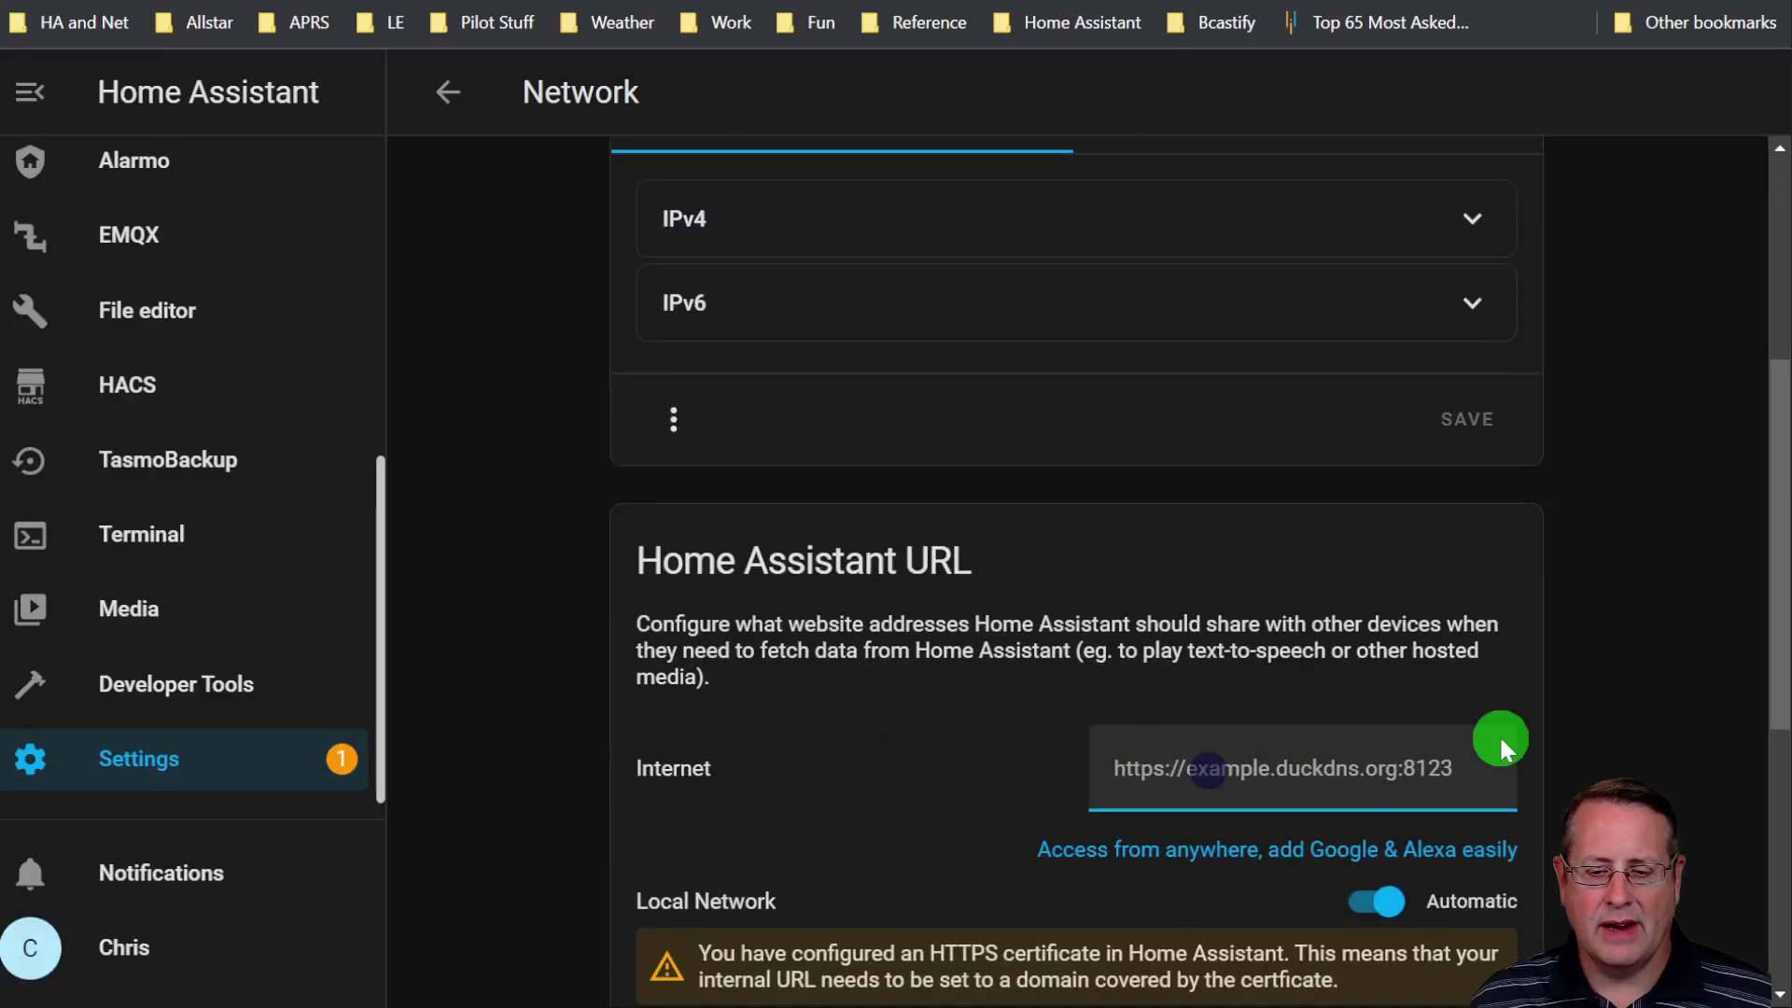
{"action": "type", "text": "https://"}
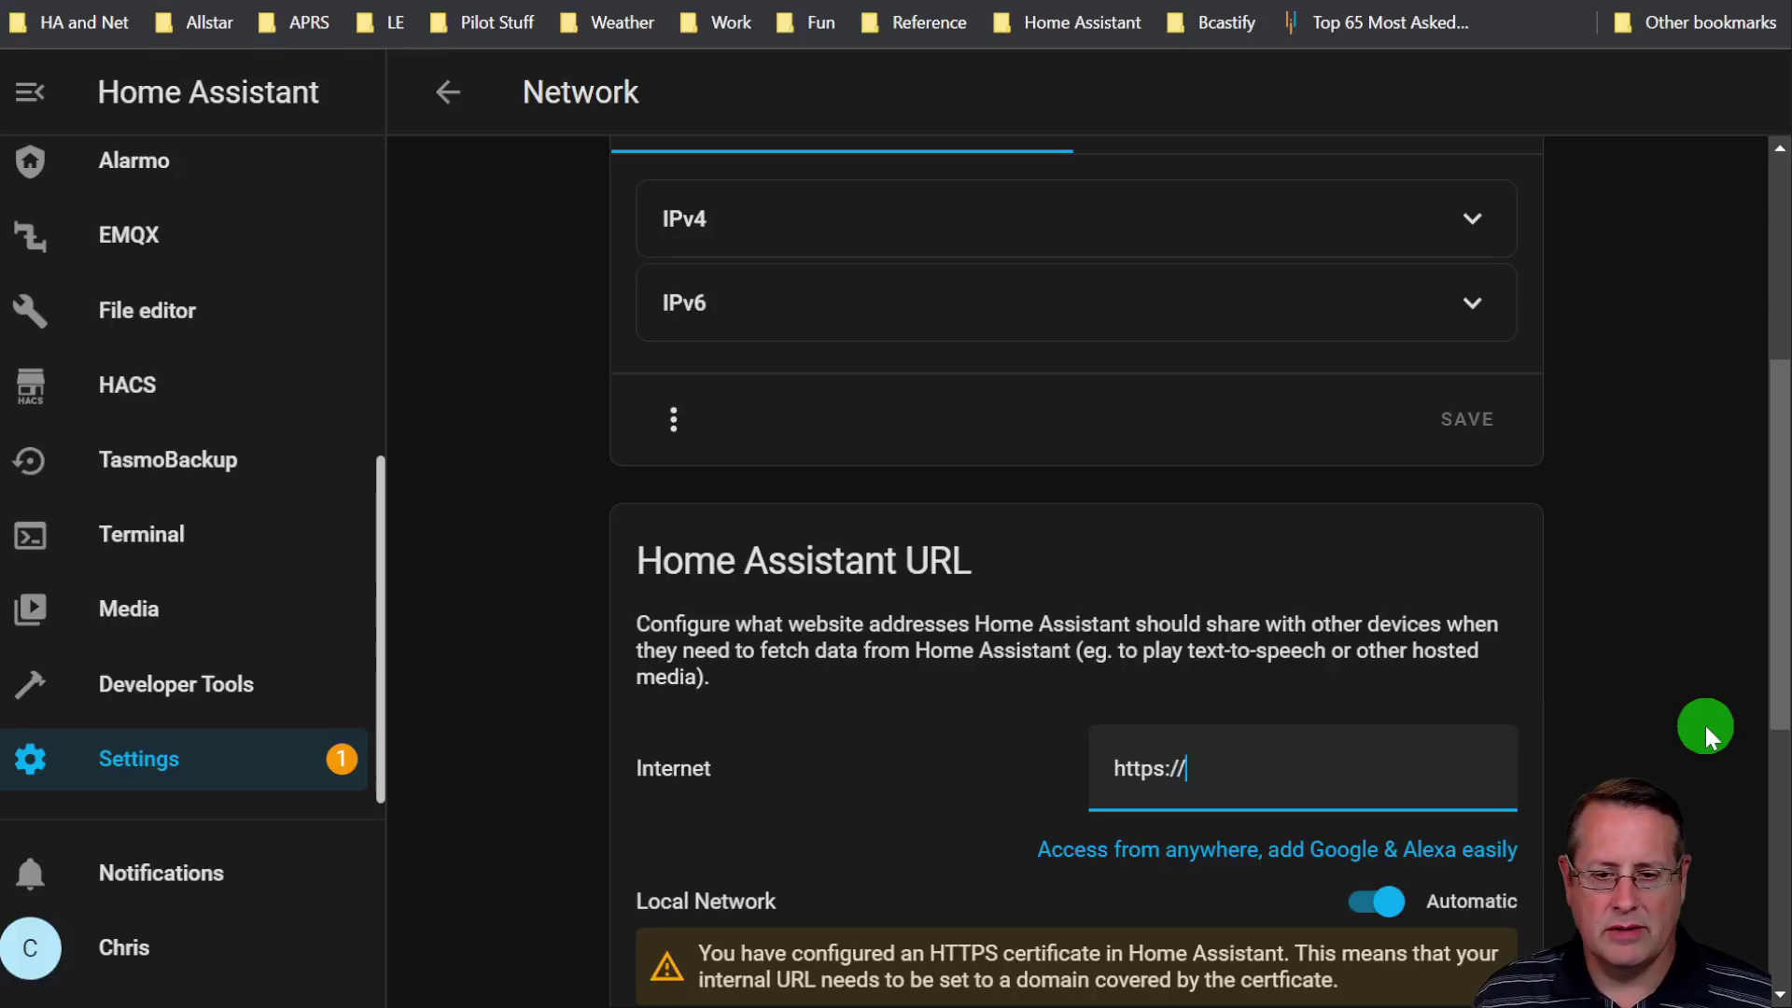
{"action": "type", "text": "most"}
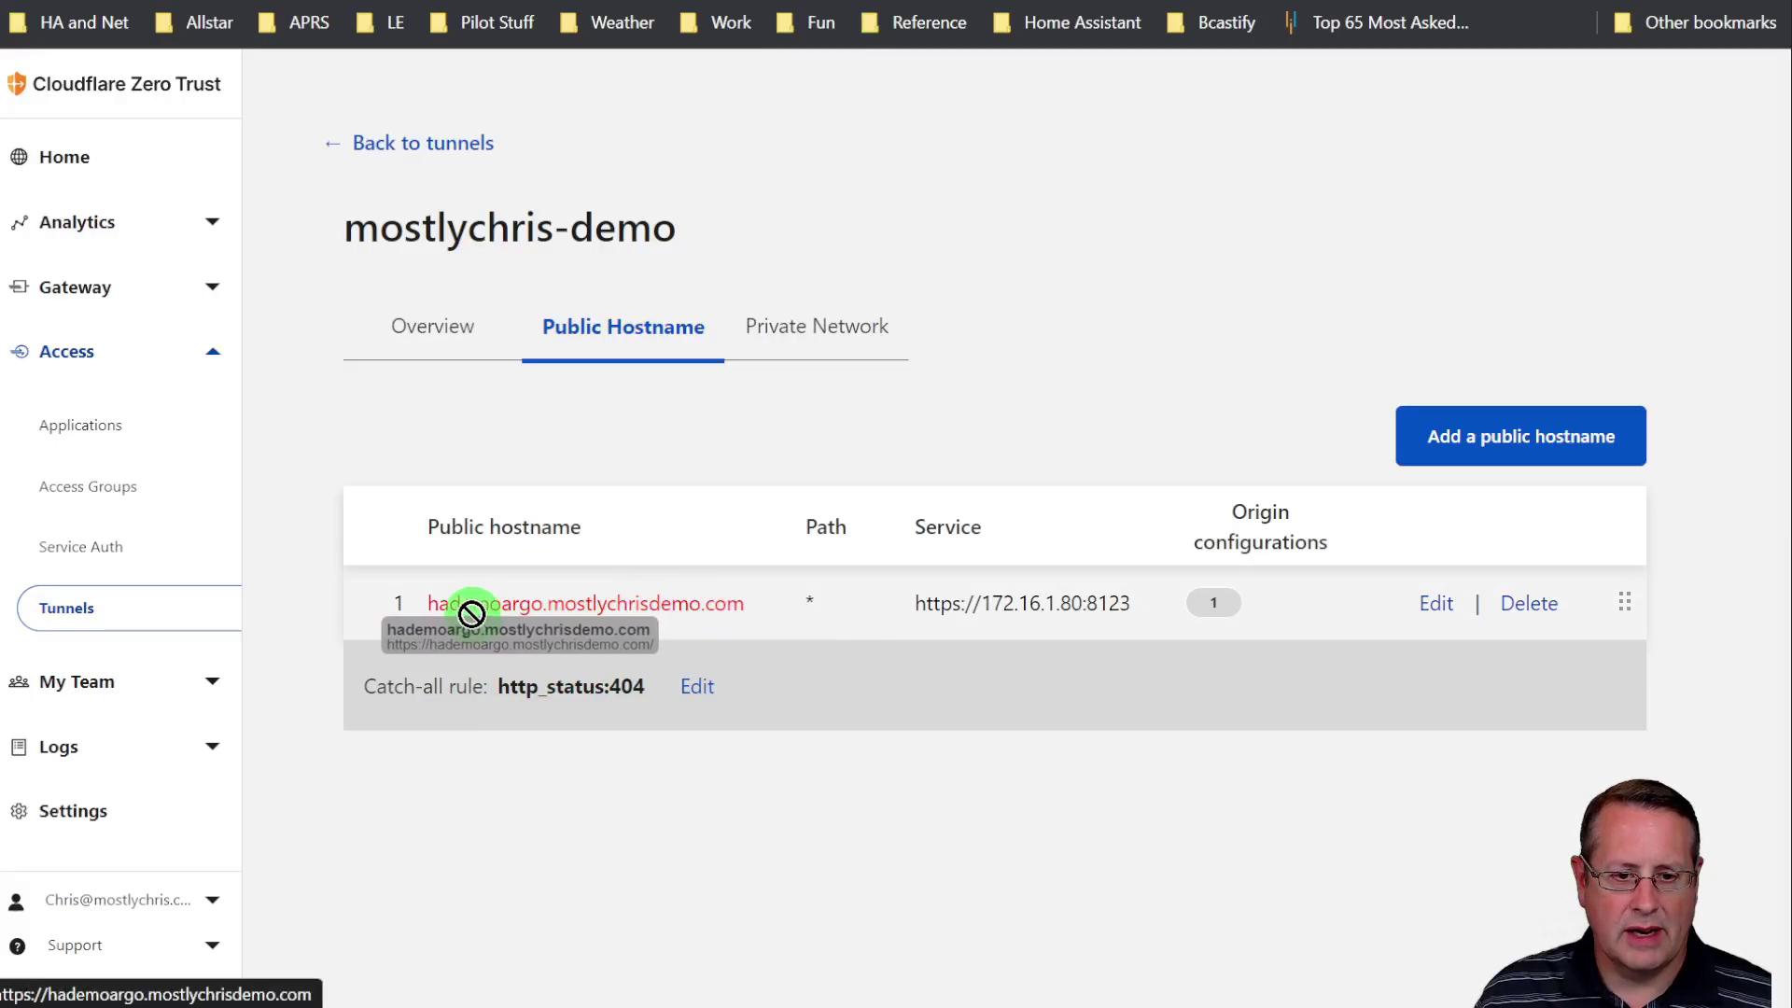
Step: Copy the hademoargo.mostlychrisdemo.com link address from the Cloudflare tunnel's public hostnames, and save it as Home Assistant's Internet URL
{"action": "right_click", "coordinate": [448, 616]}
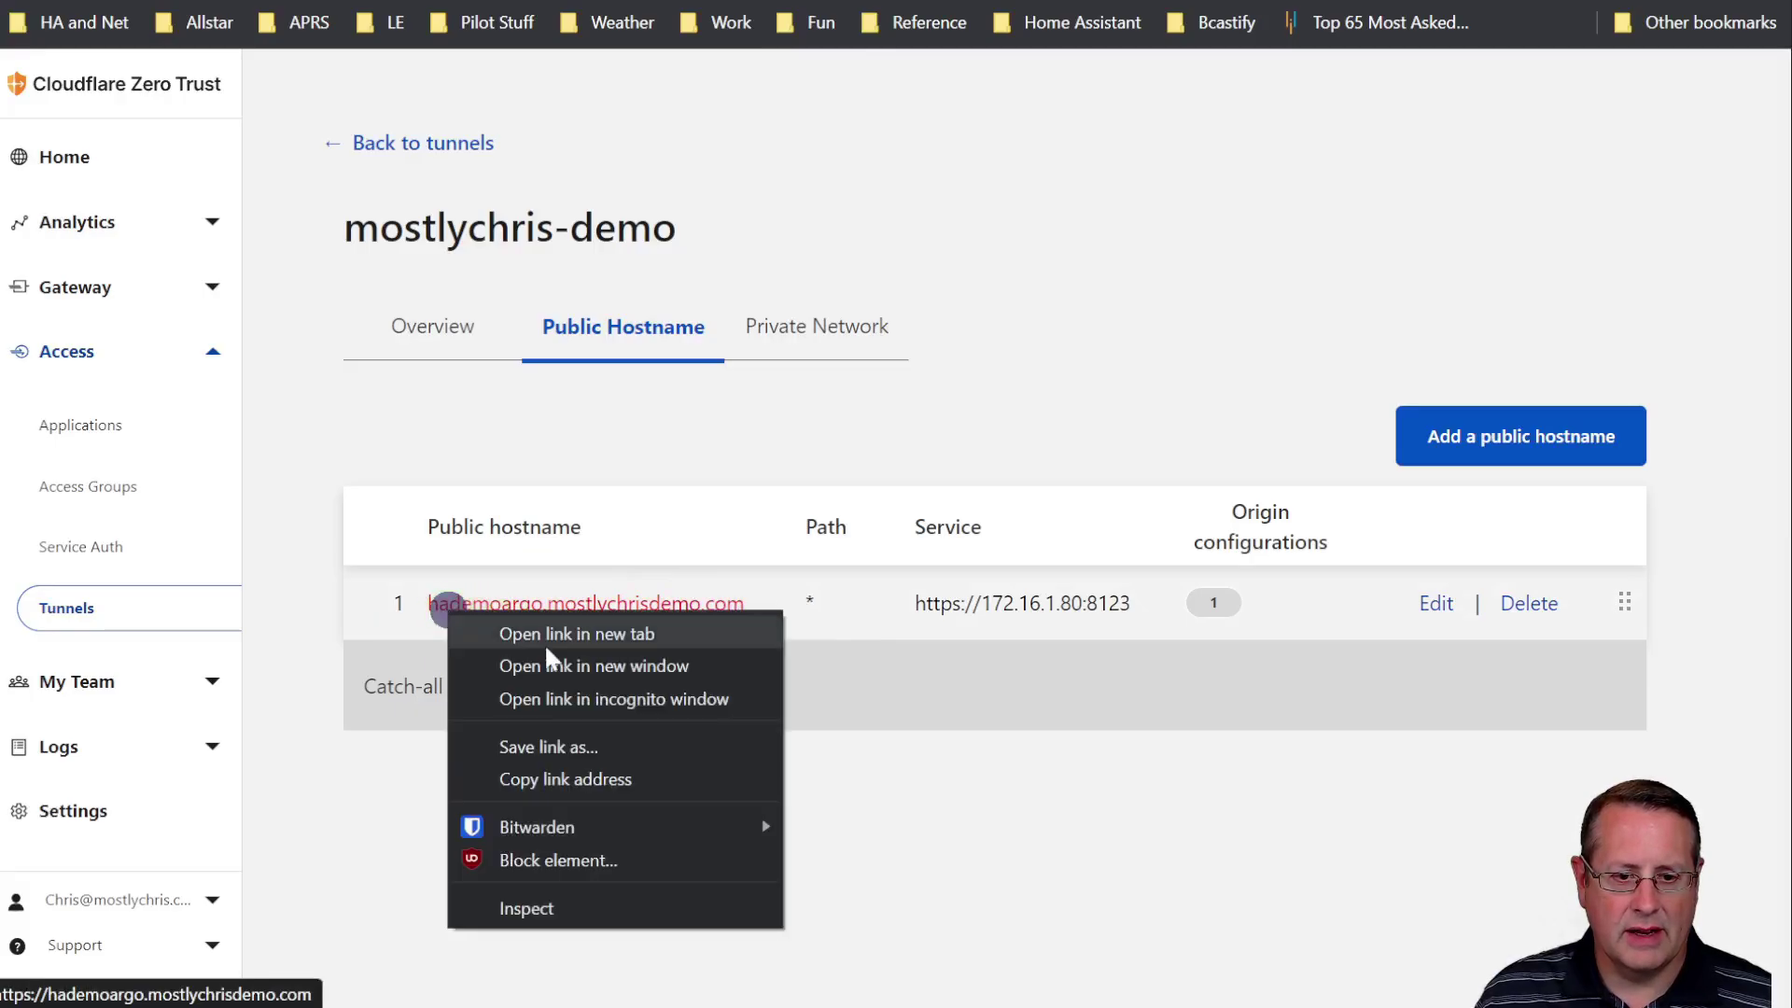
{"action": "left_click", "coordinate": [588, 773]}
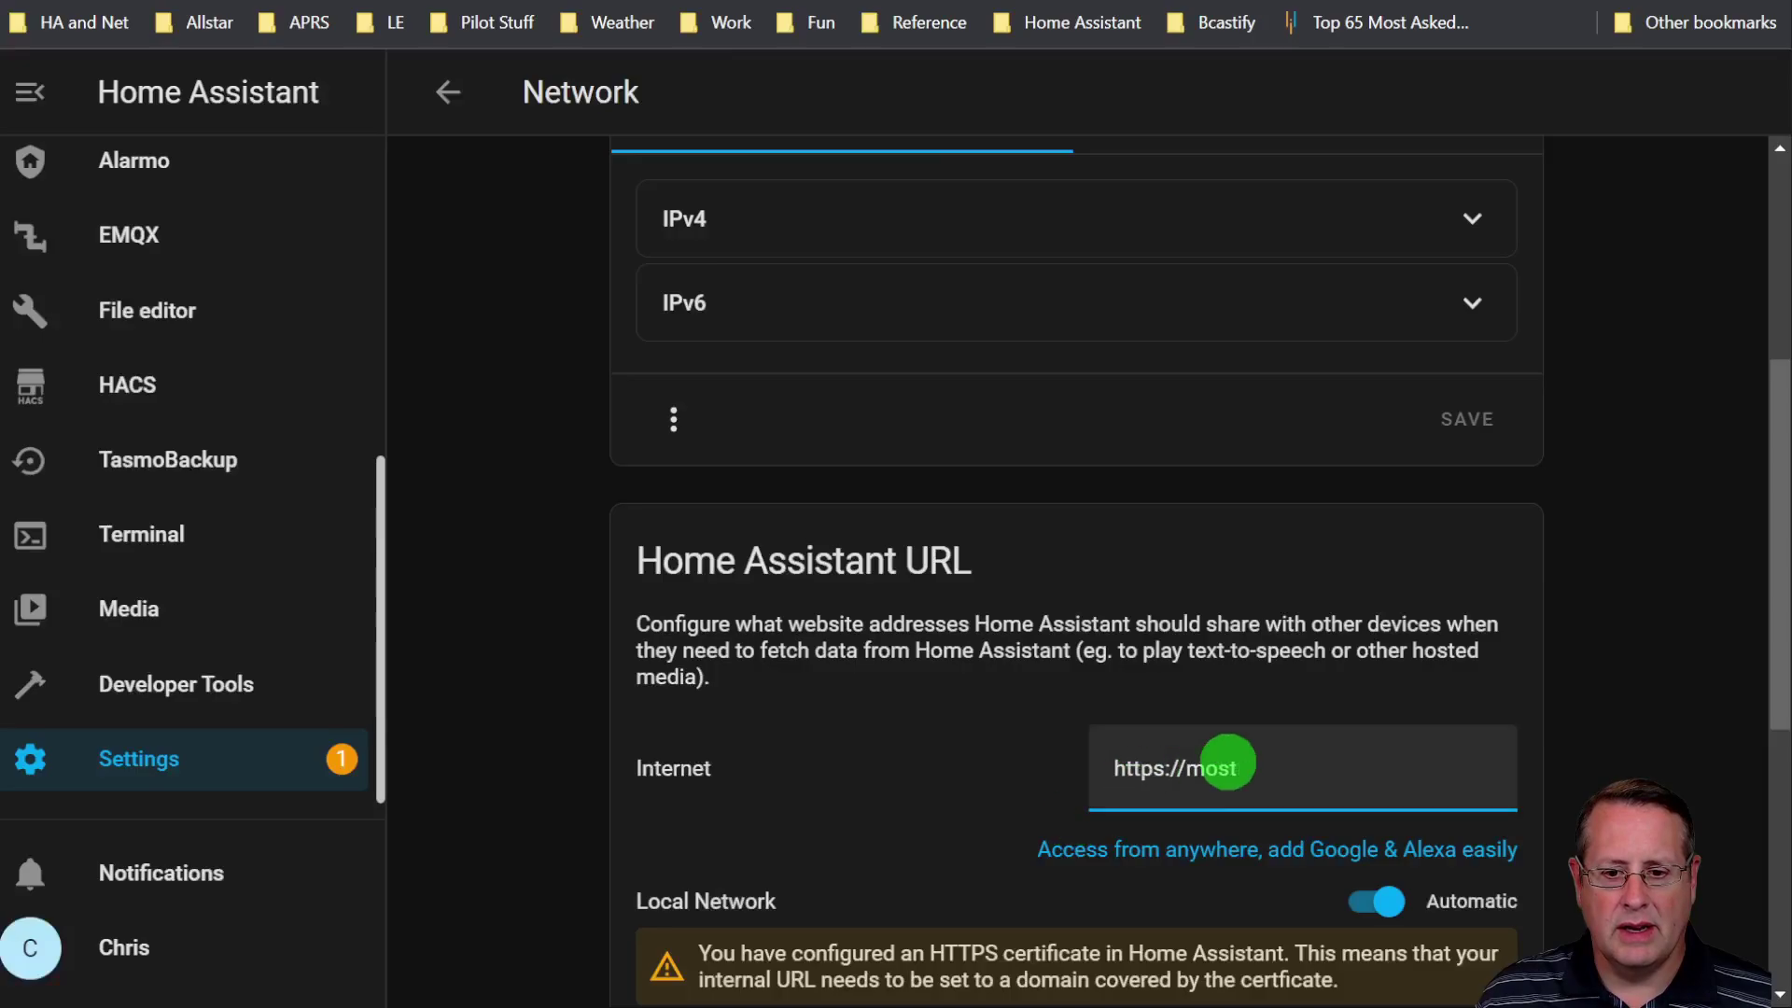
{"action": "left_click_drag", "start_coordinate": [1240, 769], "coordinate": [1081, 782]}
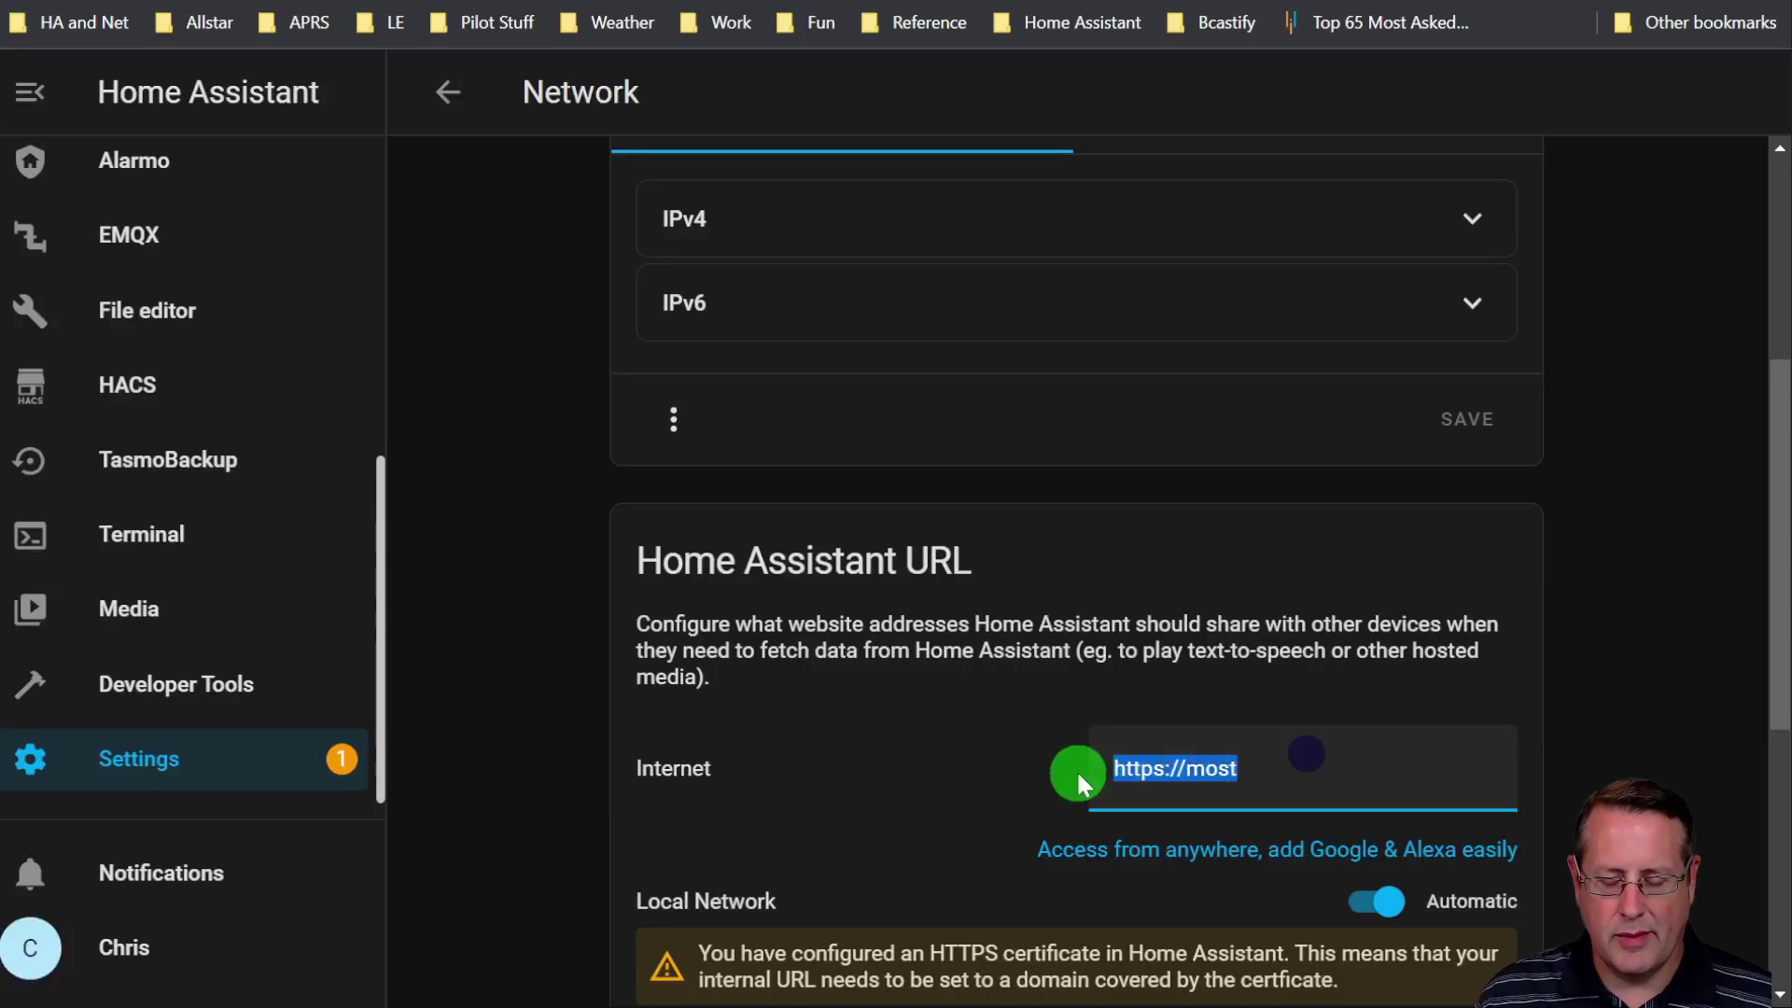
{"action": "key", "text": "ctrl+v"}
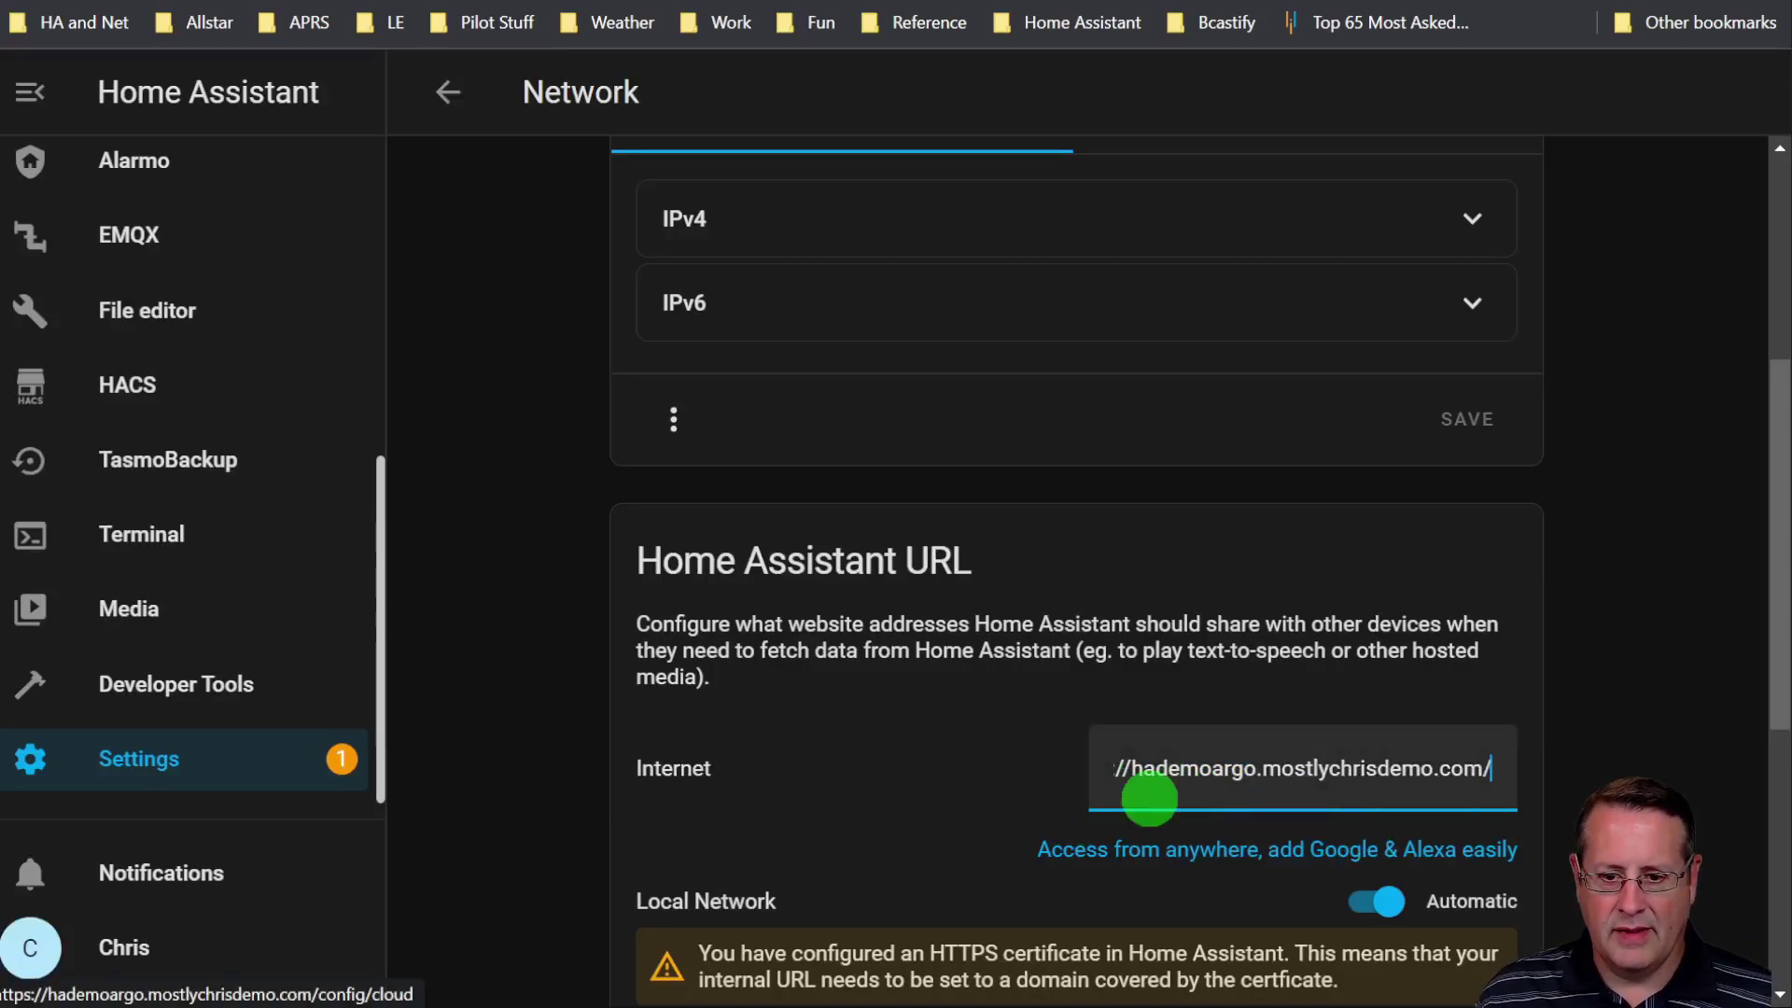
{"action": "scroll", "coordinate": [1149, 798], "scroll_direction": "down", "scroll_amount": 5}
{"action": "left_click", "coordinate": [1457, 607]}
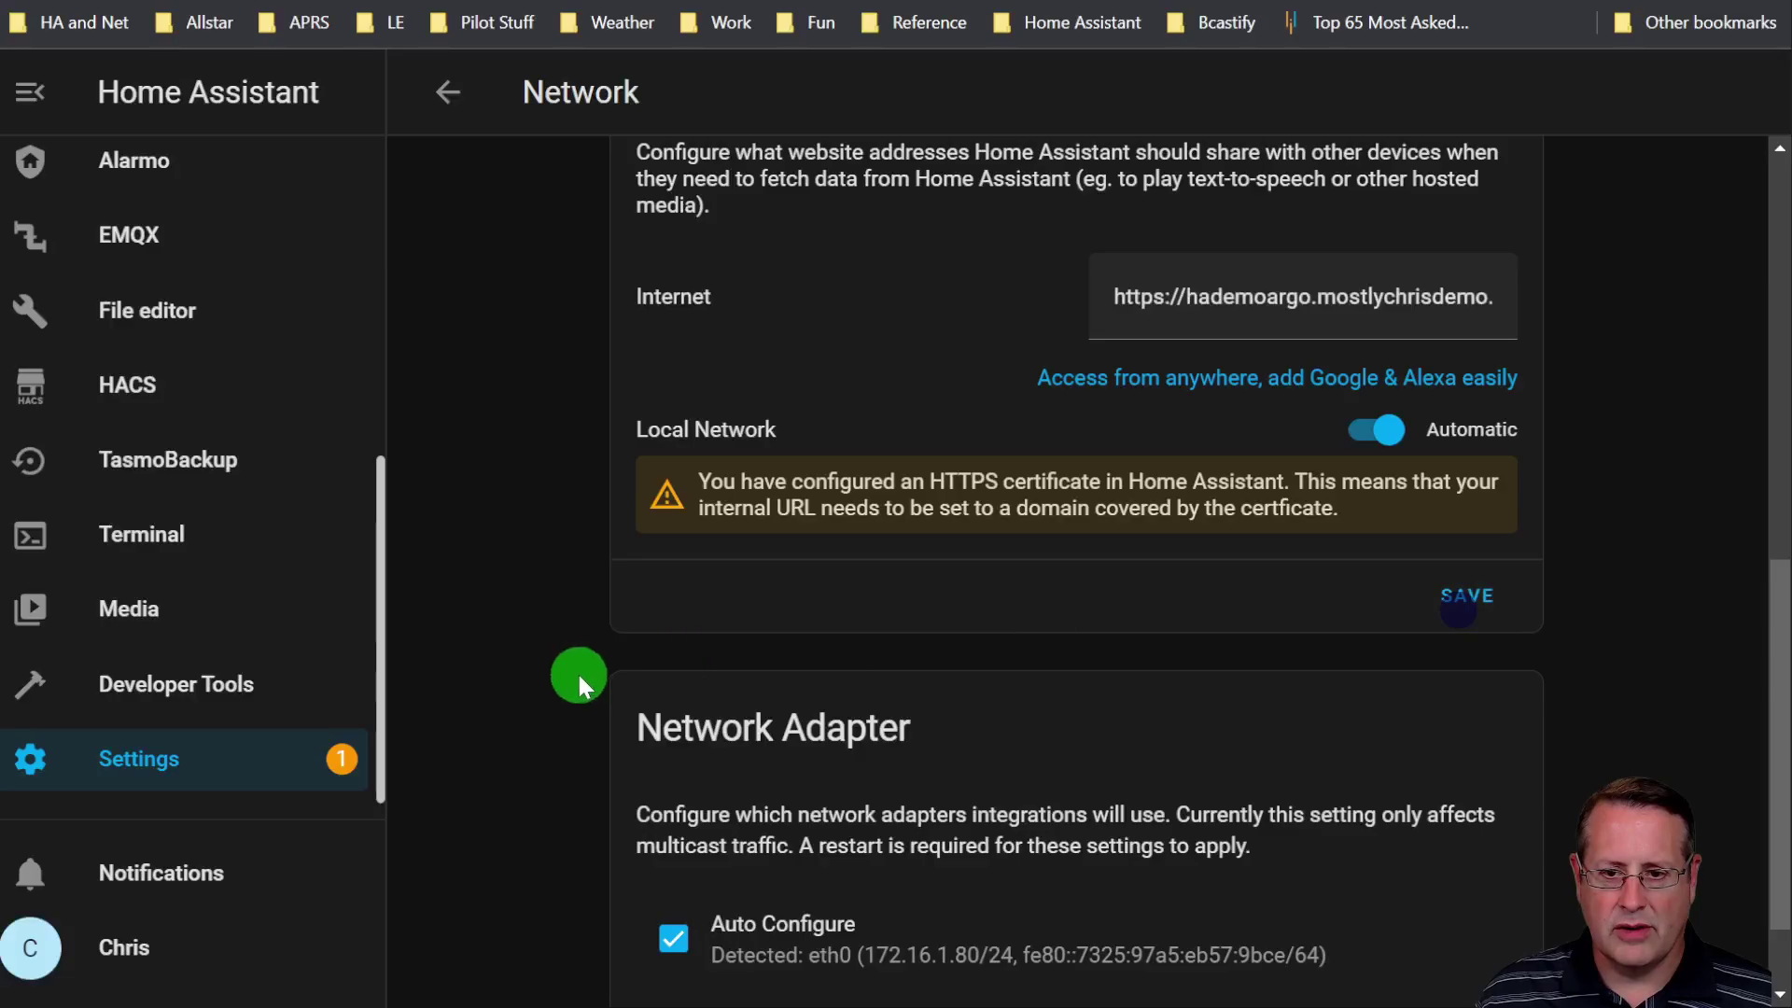